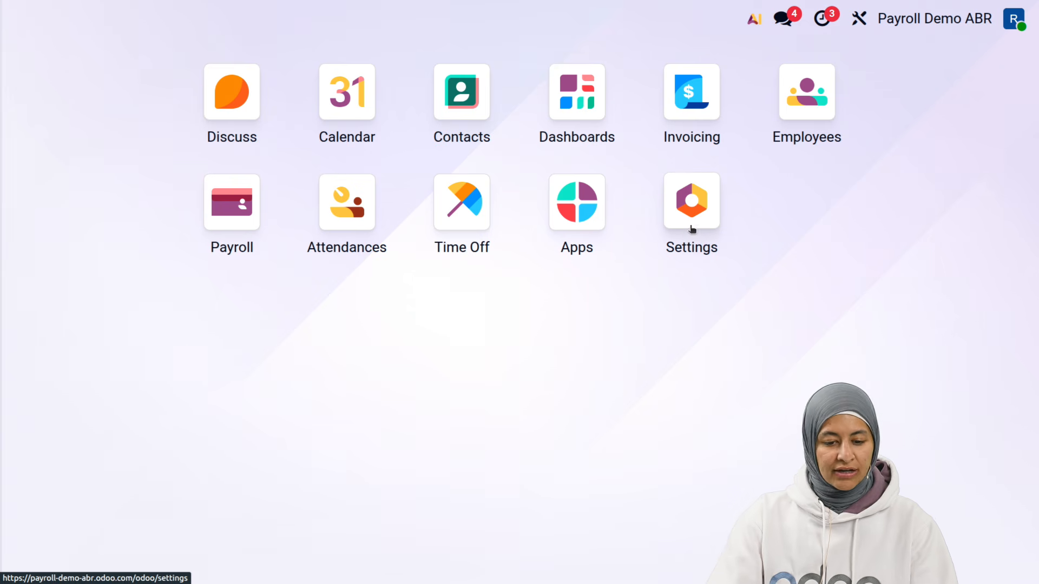
# Open the Payroll Demo ABR company record in Settings to check its country
pyautogui.click(694, 221)
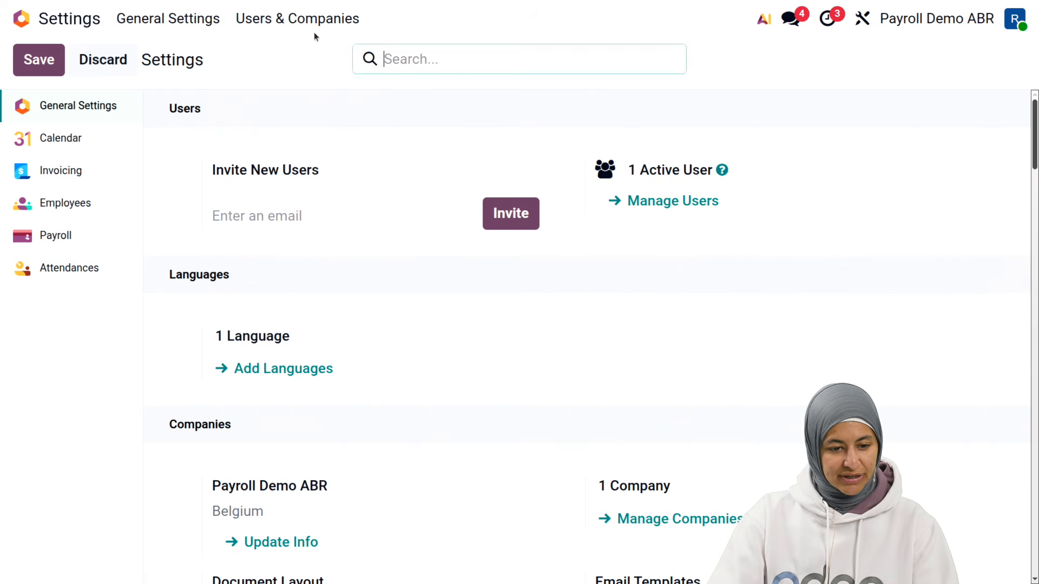
pyautogui.click(303, 18)
pyautogui.click(308, 80)
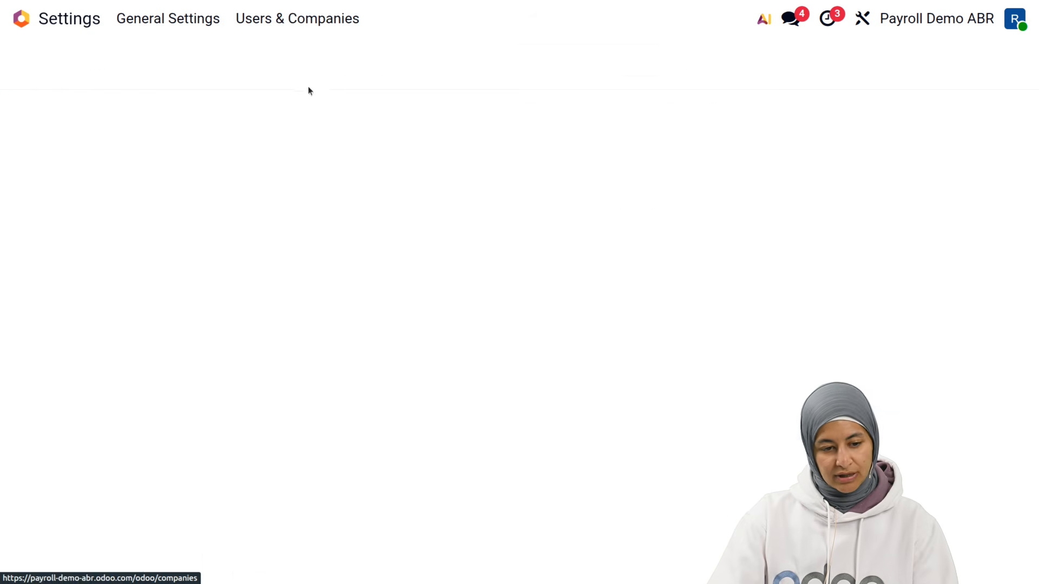
pyautogui.click(259, 159)
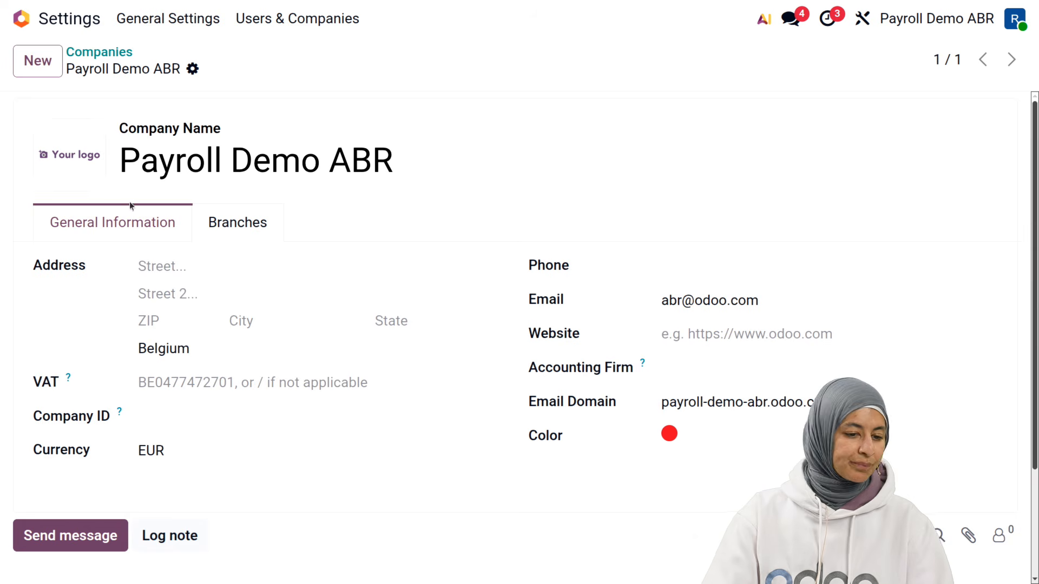
# Switch to Apps and list the Human Resources category with the default Apps filter removed
pyautogui.click(20, 19)
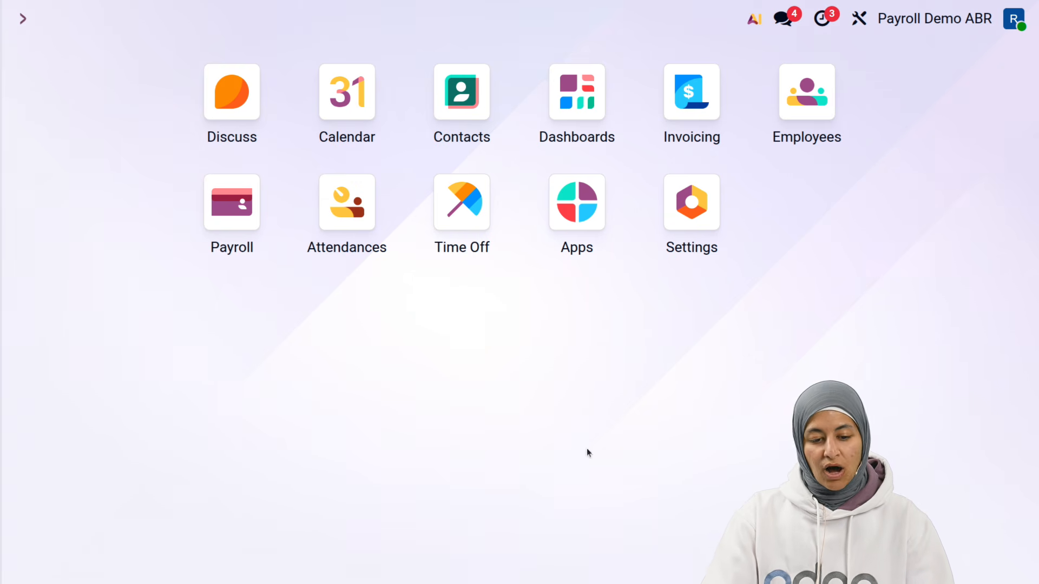
pyautogui.click(572, 210)
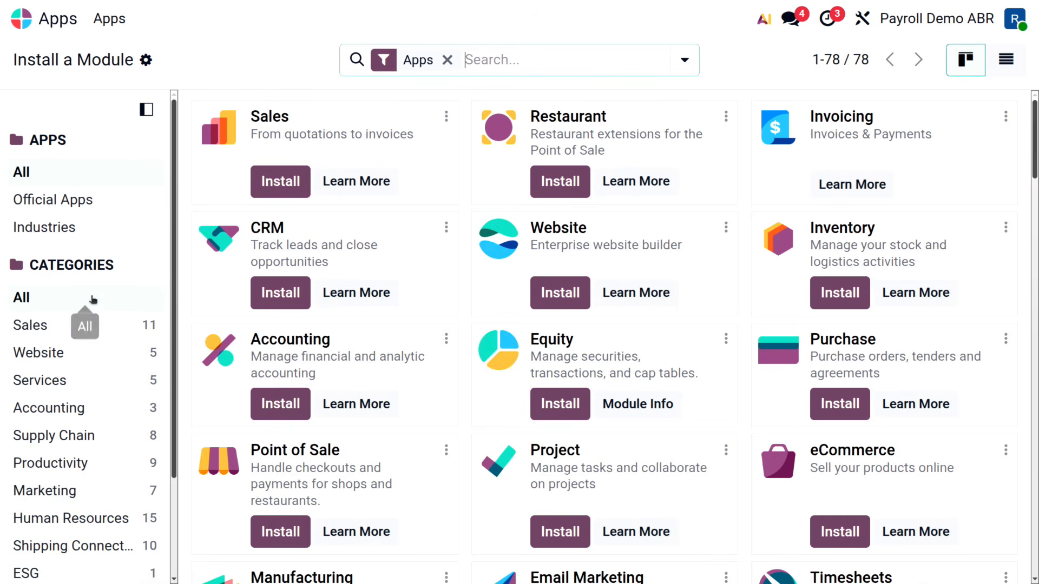
pyautogui.scroll(-3, 92, 297)
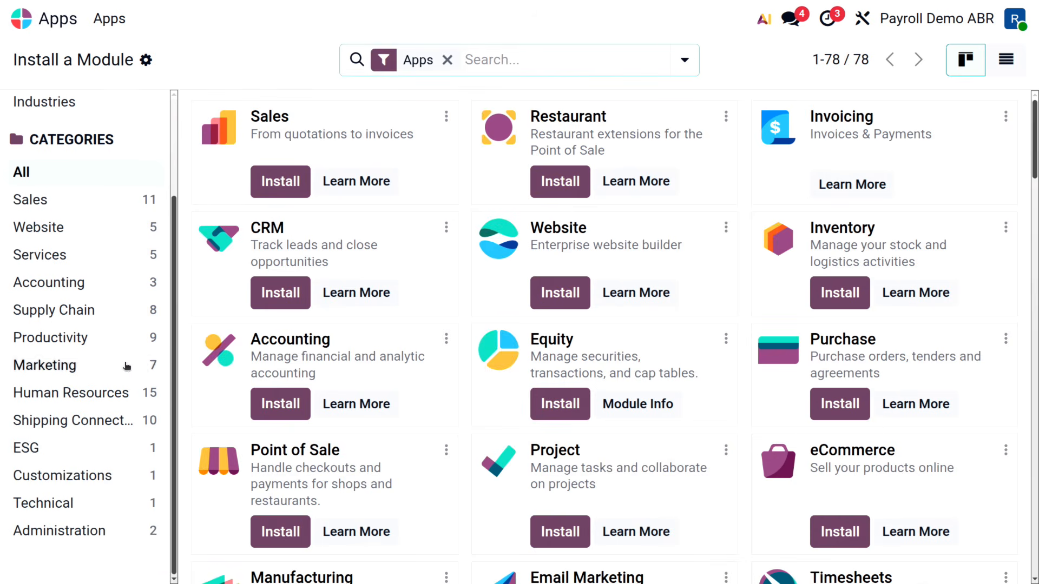
pyautogui.click(83, 394)
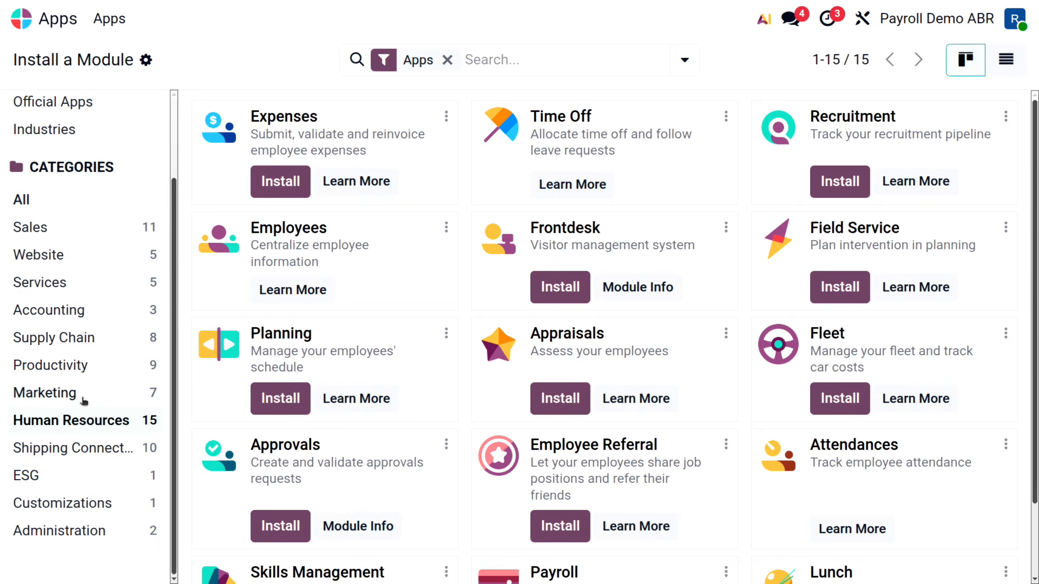
pyautogui.click(448, 61)
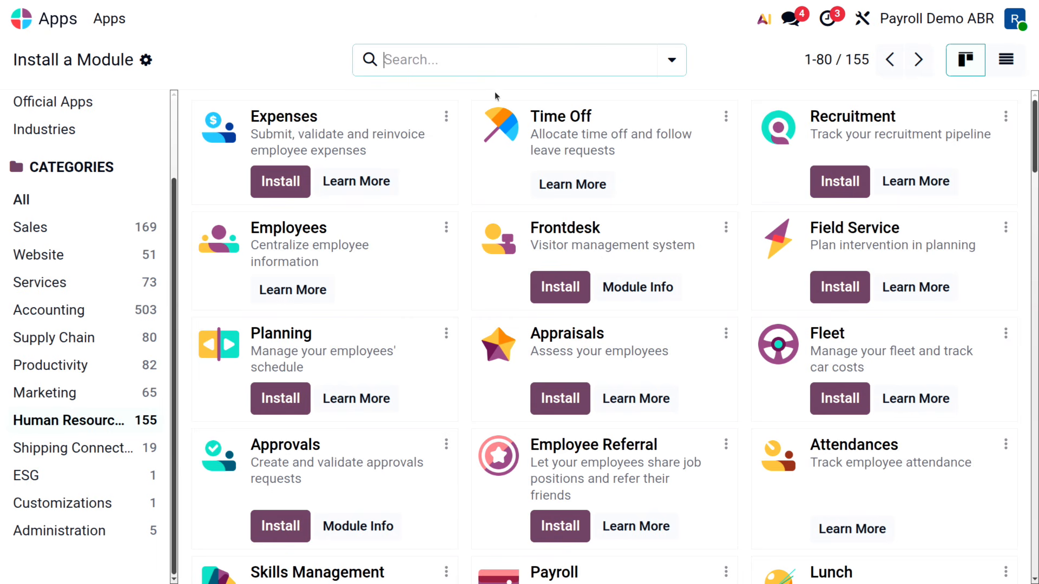
# Browse the country-specific payroll modules and search the Human Resources modules for Belgium
pyautogui.scroll(-6, 747, 213)
pyautogui.scroll(-8, 731, 210)
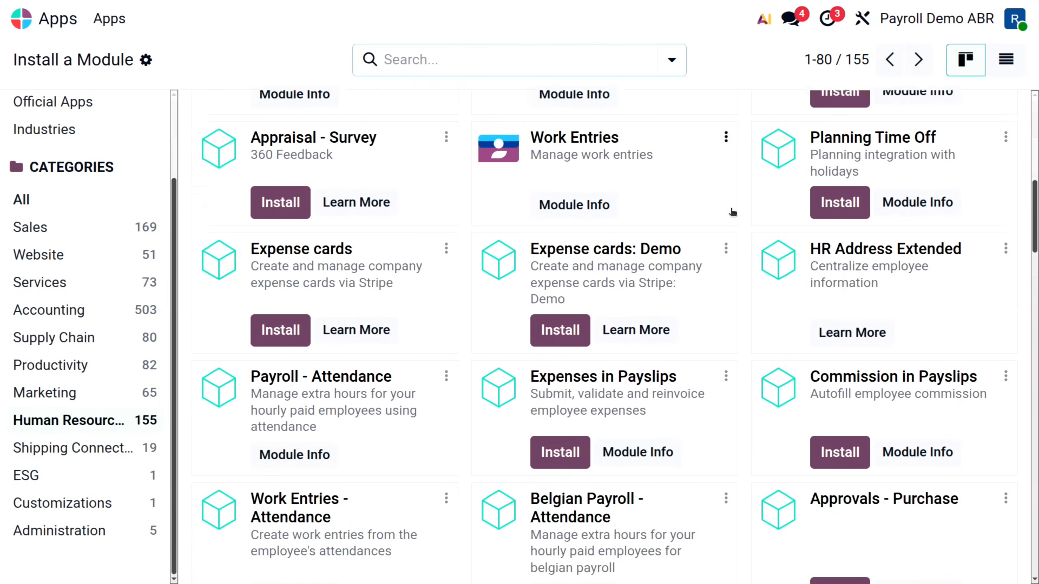
pyautogui.scroll(-20, 726, 263)
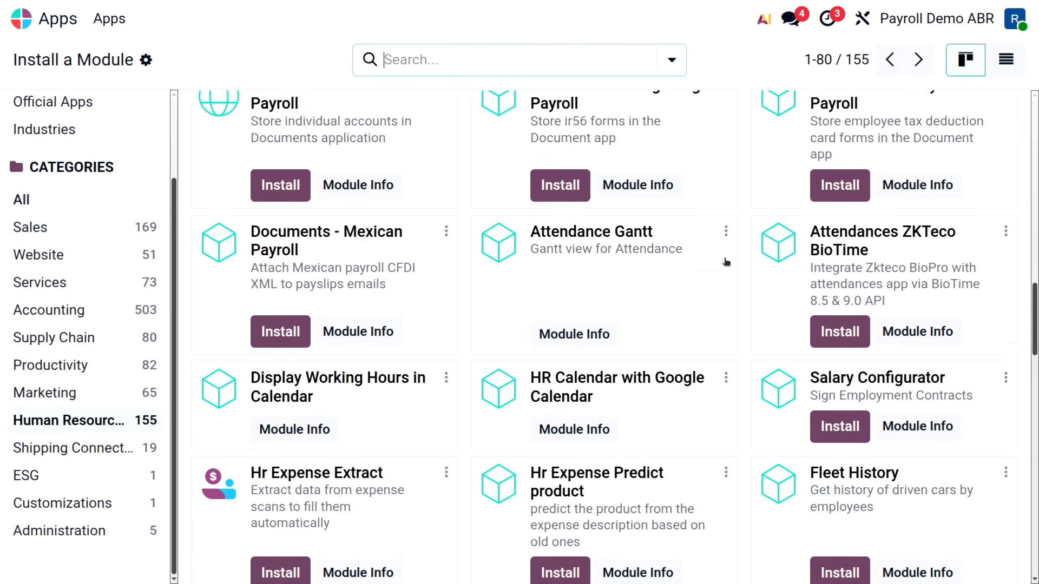
pyautogui.scroll(-7, 729, 267)
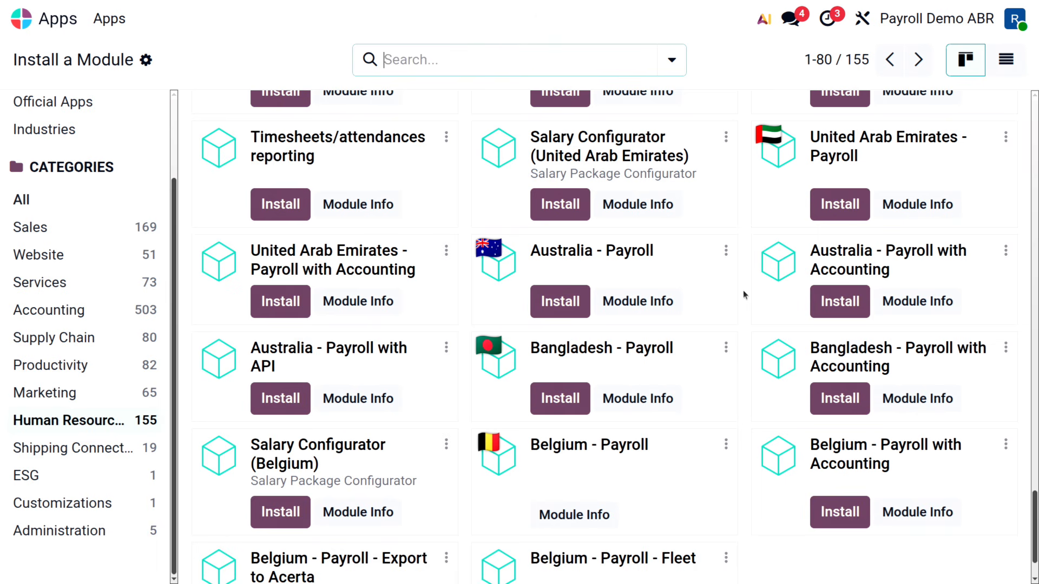
pyautogui.scroll(-2, 743, 293)
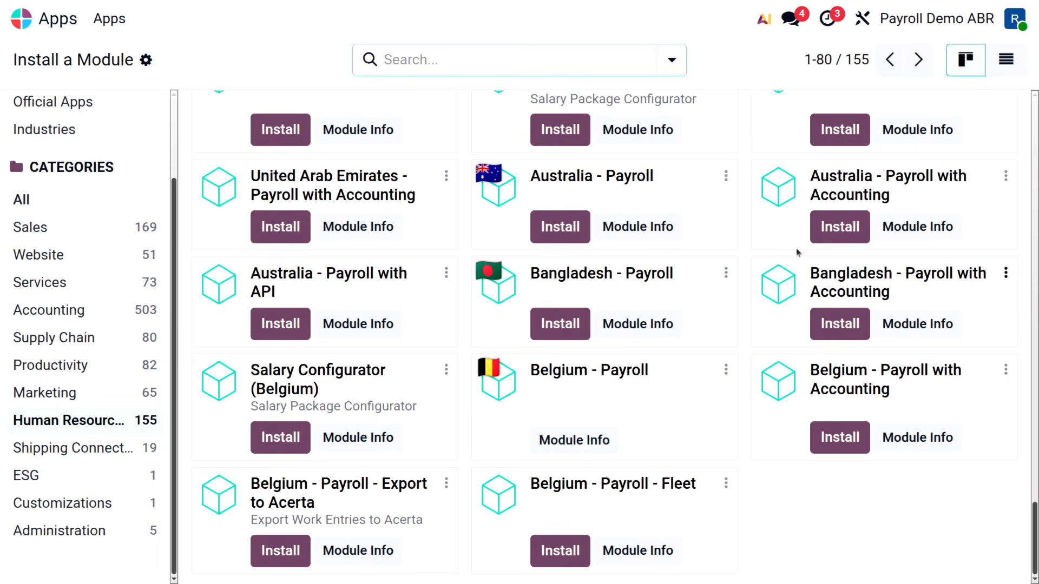
pyautogui.scroll(1, 763, 530)
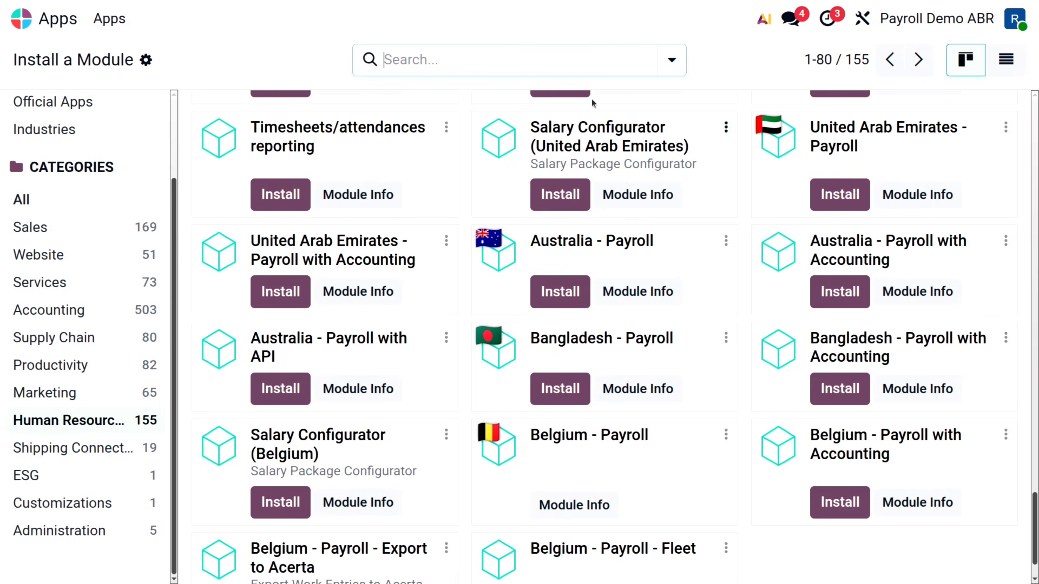
pyautogui.click(575, 57)
pyautogui.write('Belgium')
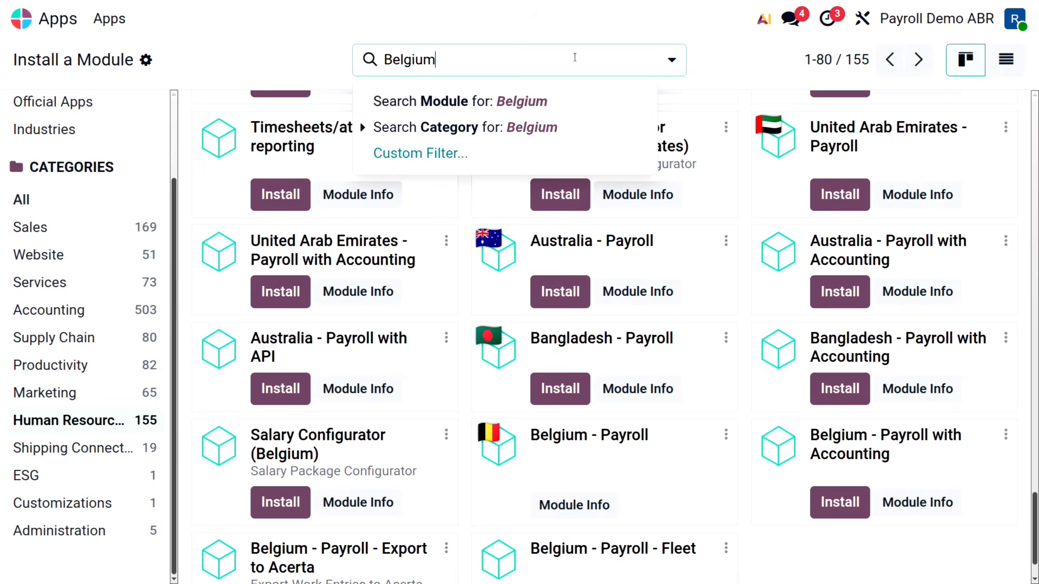
pyautogui.press('Return')
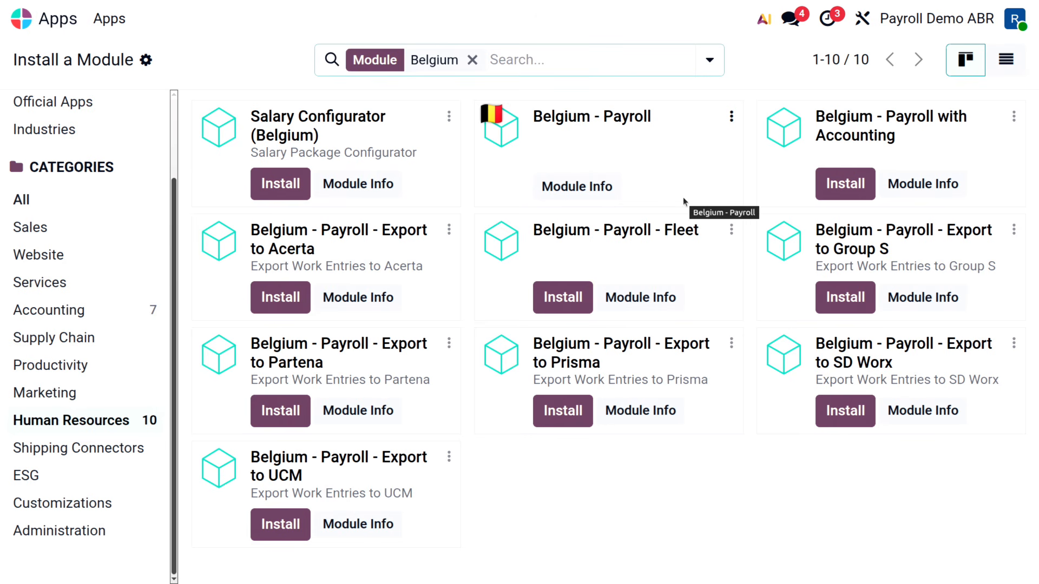
# Switch to Payroll and open the CP200 BE record among the configured structure types
pyautogui.click(41, 28)
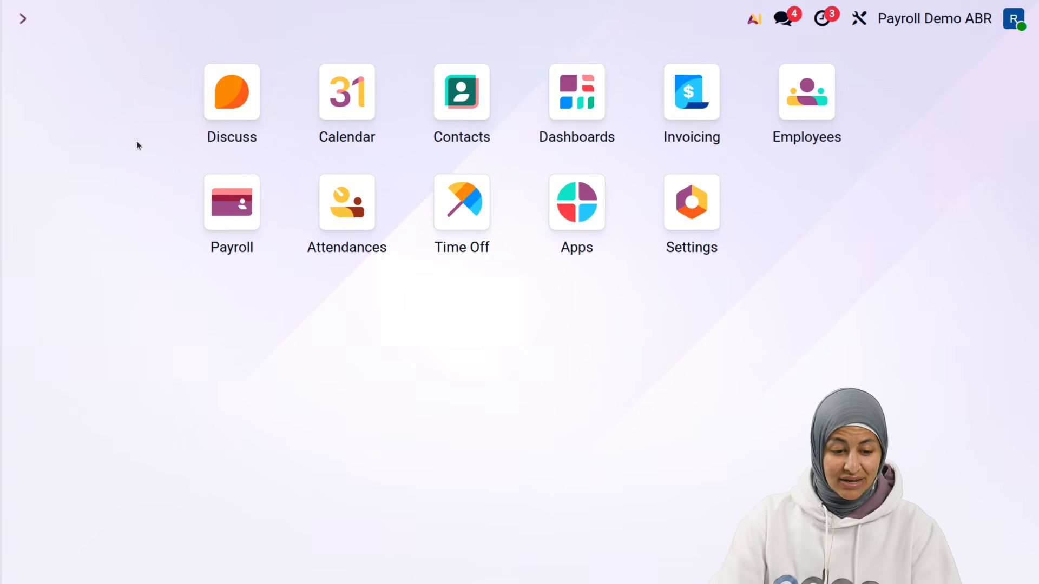
pyautogui.click(211, 200)
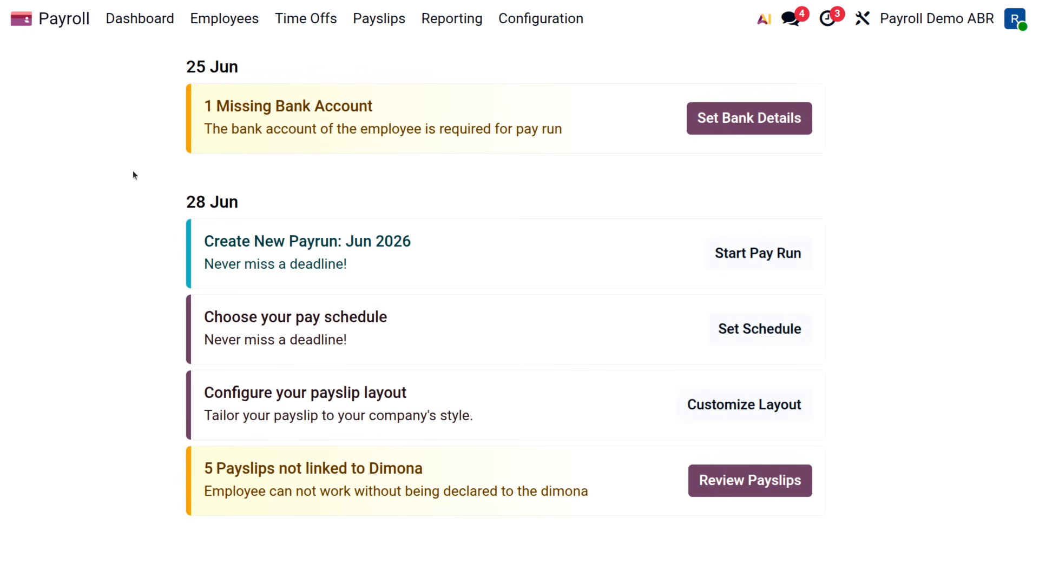
pyautogui.click(542, 18)
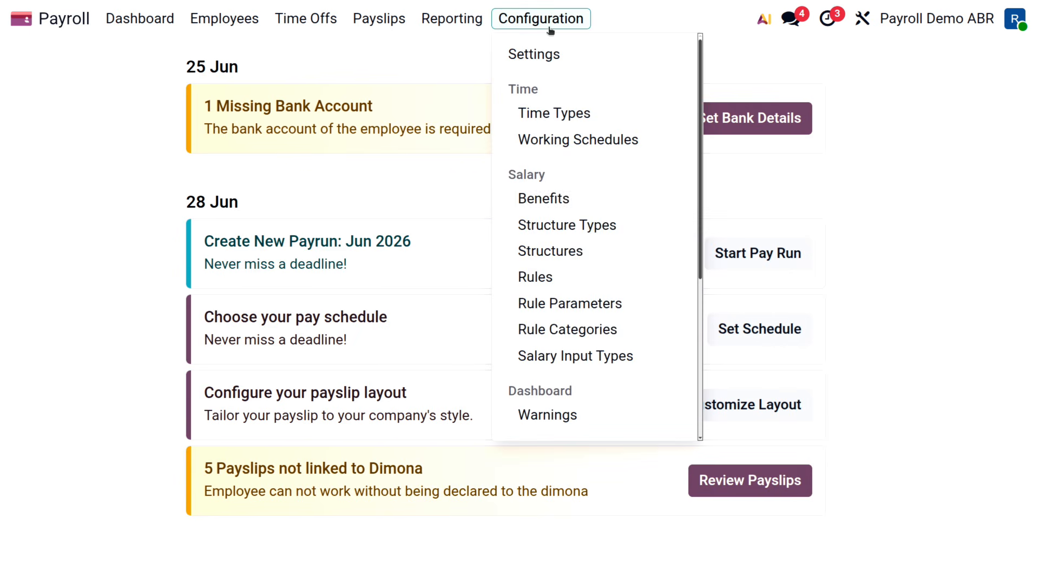
pyautogui.click(606, 222)
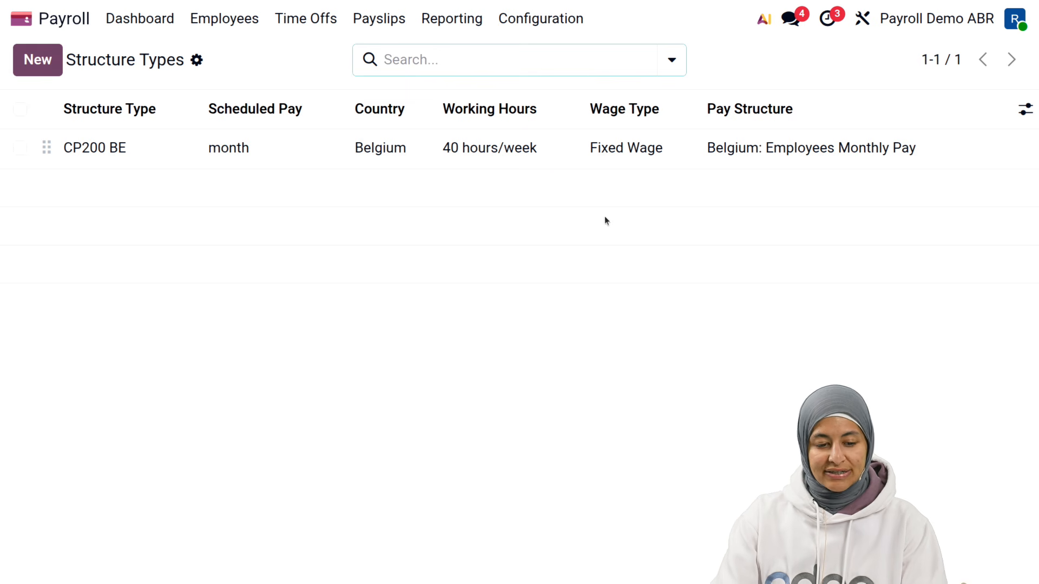
pyautogui.click(294, 163)
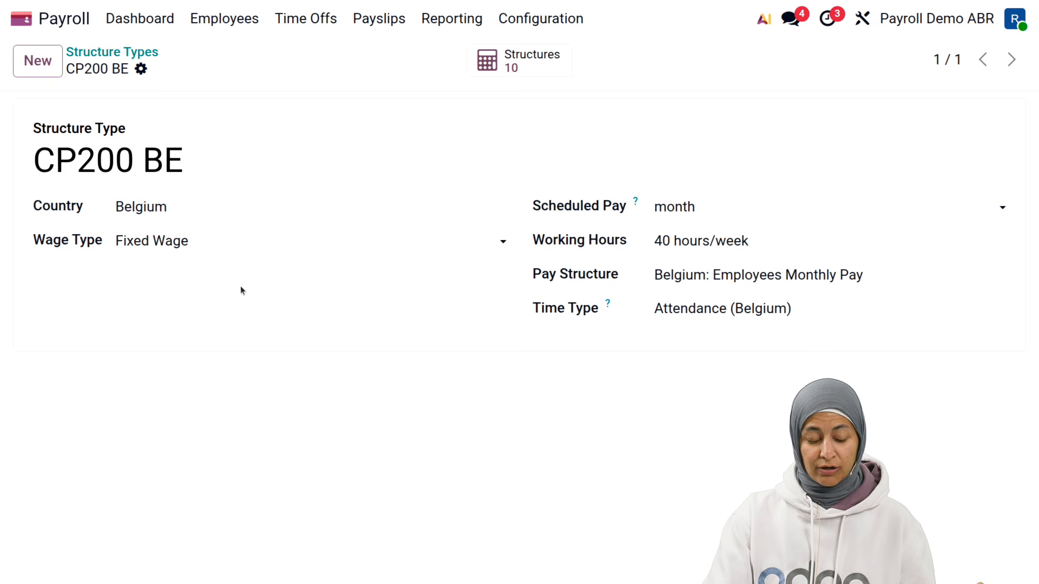
# Examine the wage type, scheduled pay and time type of the CP200 BE structure type
pyautogui.tripleClick(145, 241)
pyautogui.click(146, 241)
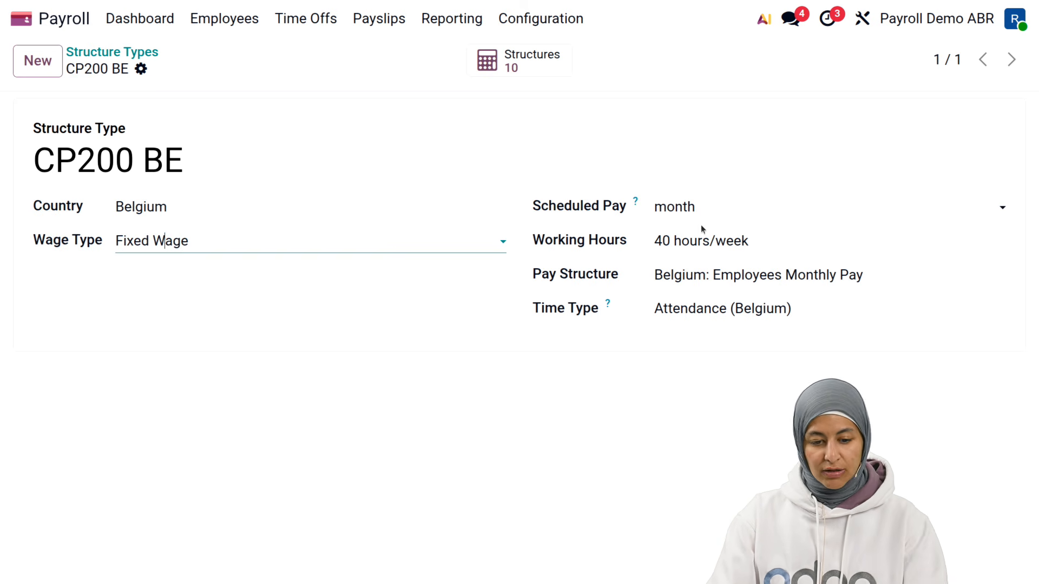
pyautogui.click(711, 202)
pyautogui.click(711, 202)
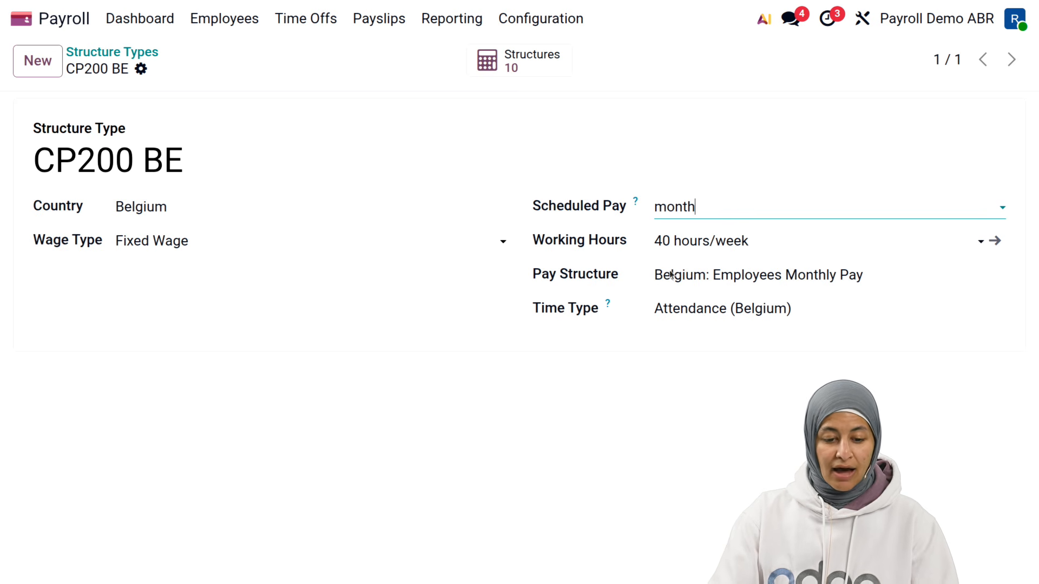
pyautogui.click(720, 307)
pyautogui.click(719, 308)
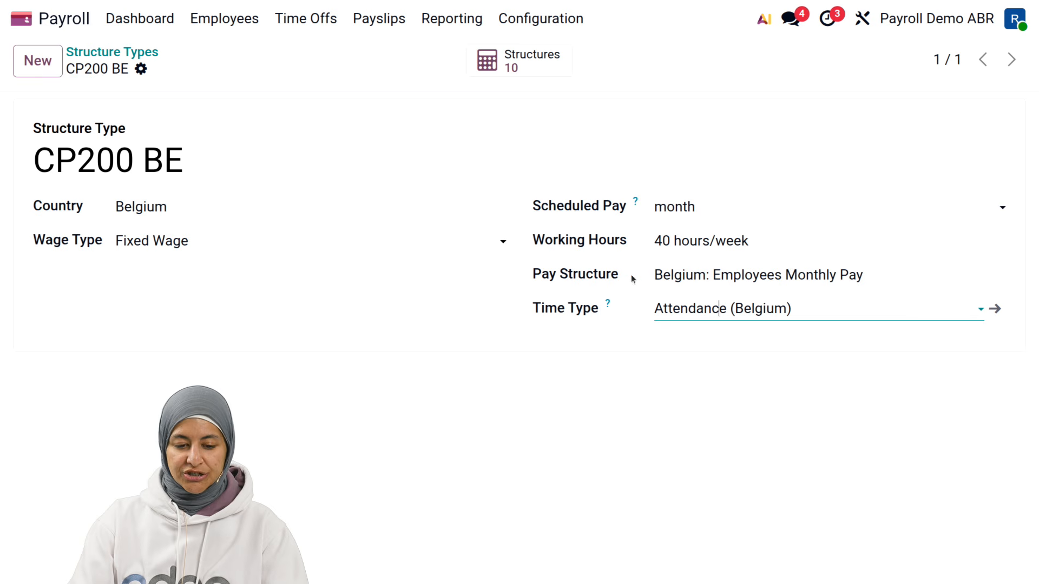
# Choose Belgium: Employees Monthly Pay as the pay structure of CP200 BE and save the record
pyautogui.click(681, 276)
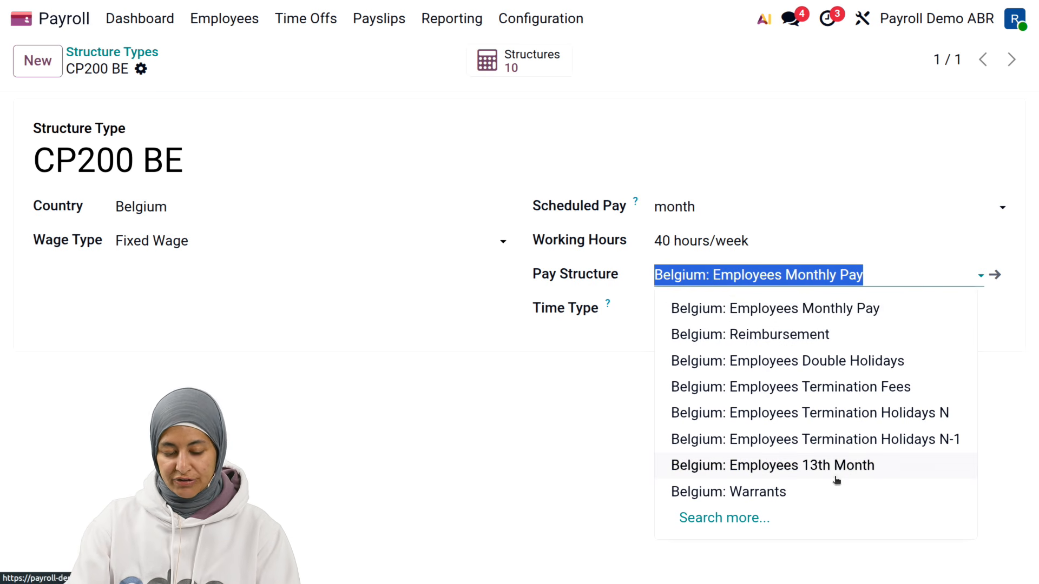
pyautogui.click(786, 309)
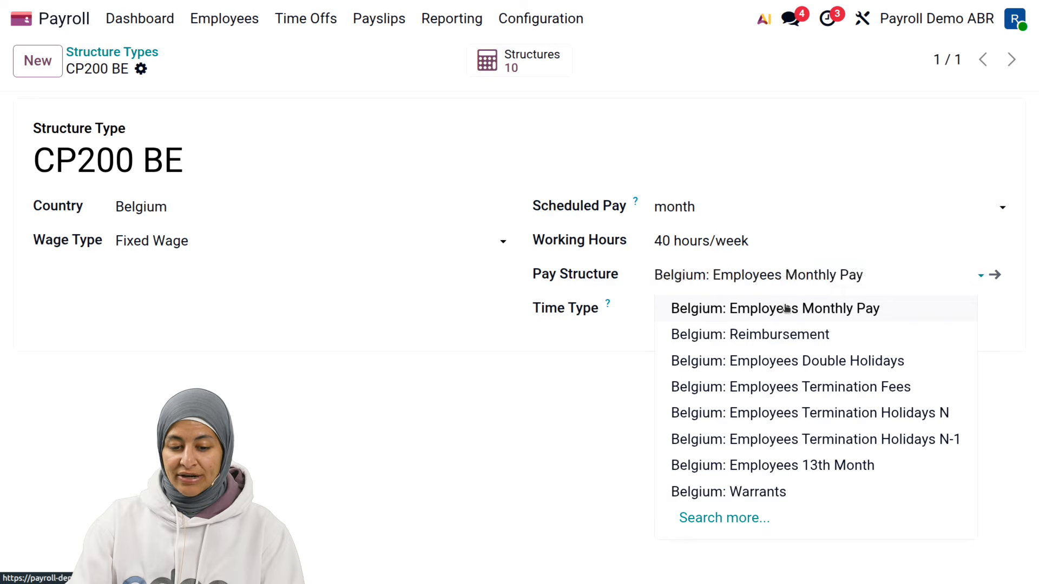
pyautogui.click(761, 378)
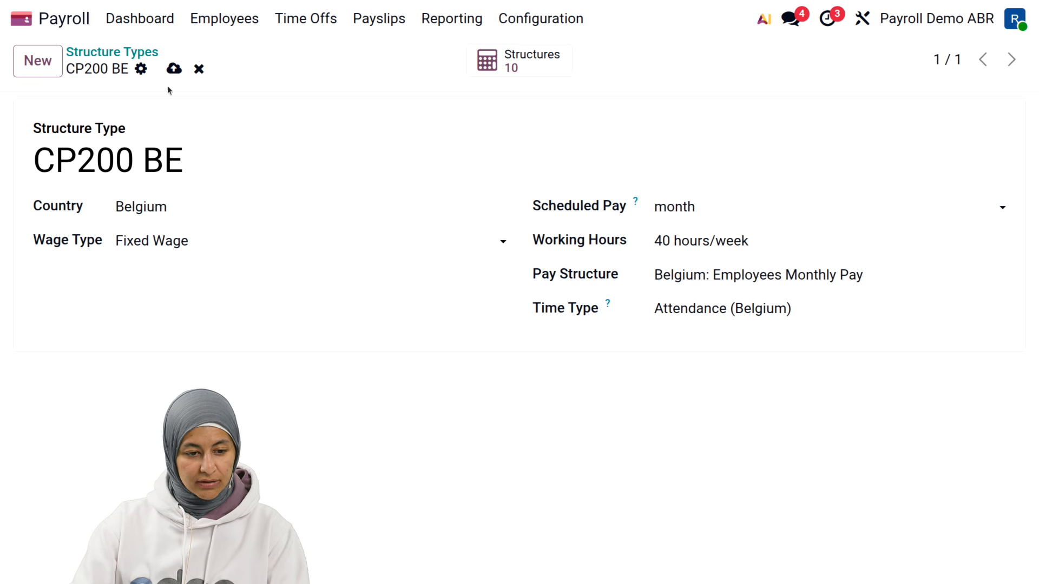
pyautogui.click(173, 68)
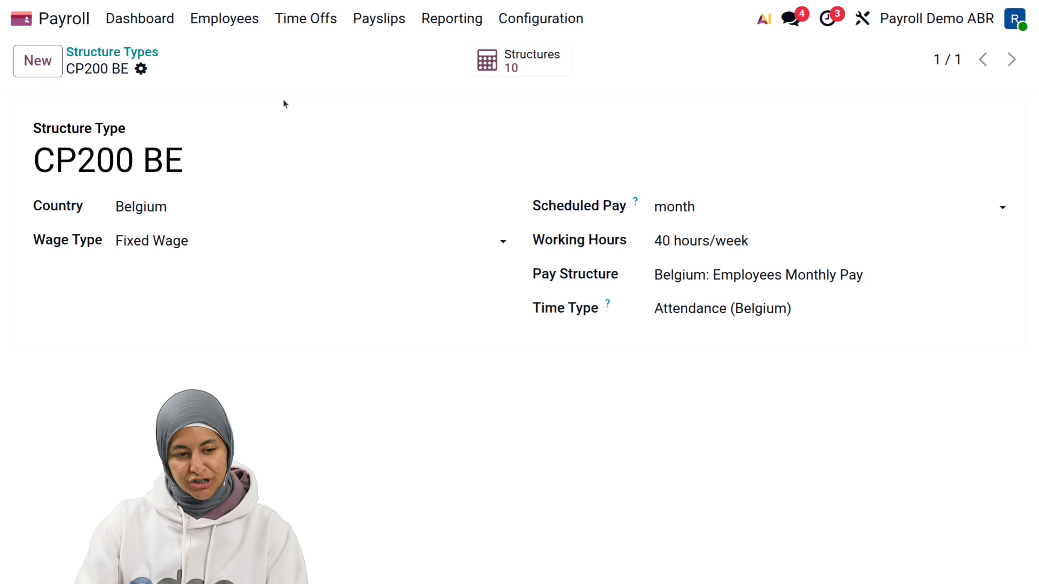
# Open the list of pay structures and expand the CP200 BE group to view its structures
pyautogui.click(543, 17)
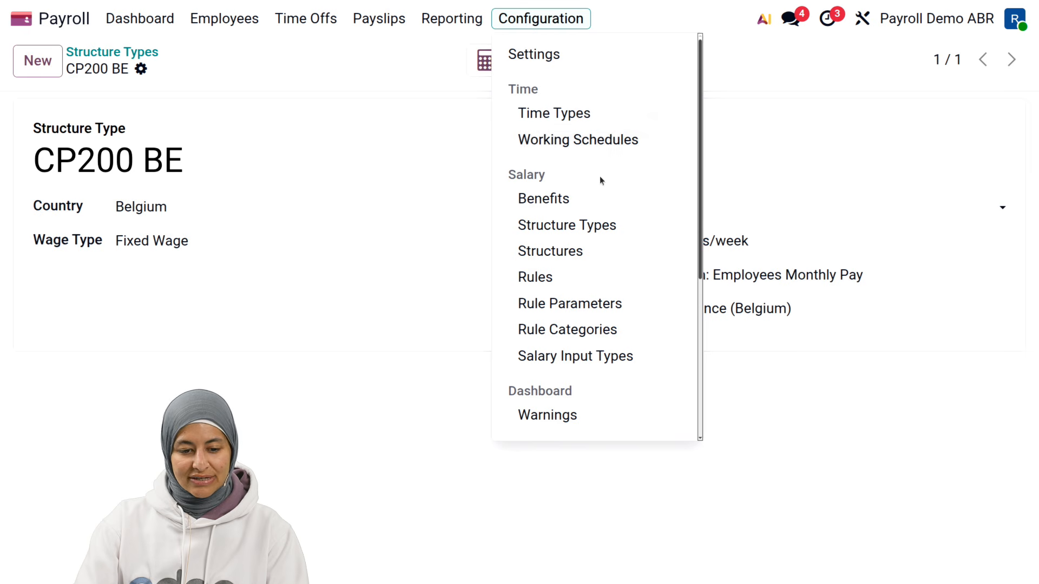
pyautogui.click(606, 250)
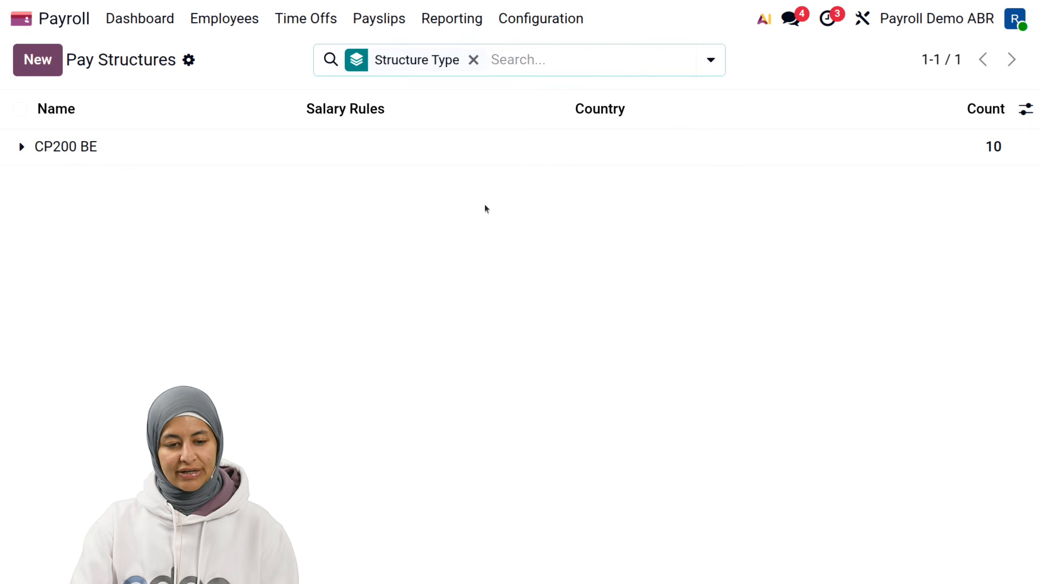
pyautogui.click(475, 160)
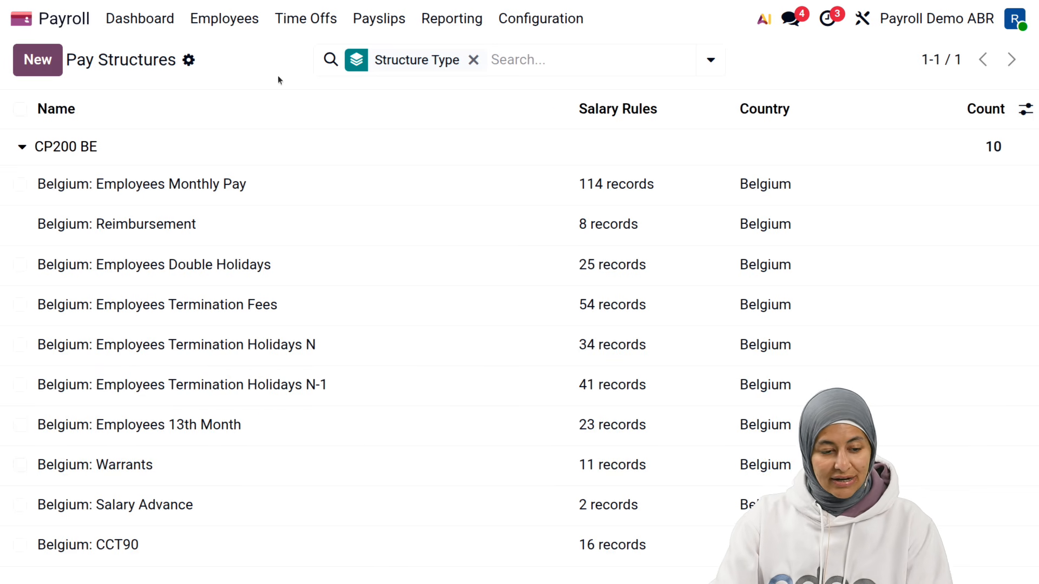
# Open the Temp. Unemployment salary rule from the Belgium: Employees Monthly Pay group of salary rules
pyautogui.click(533, 30)
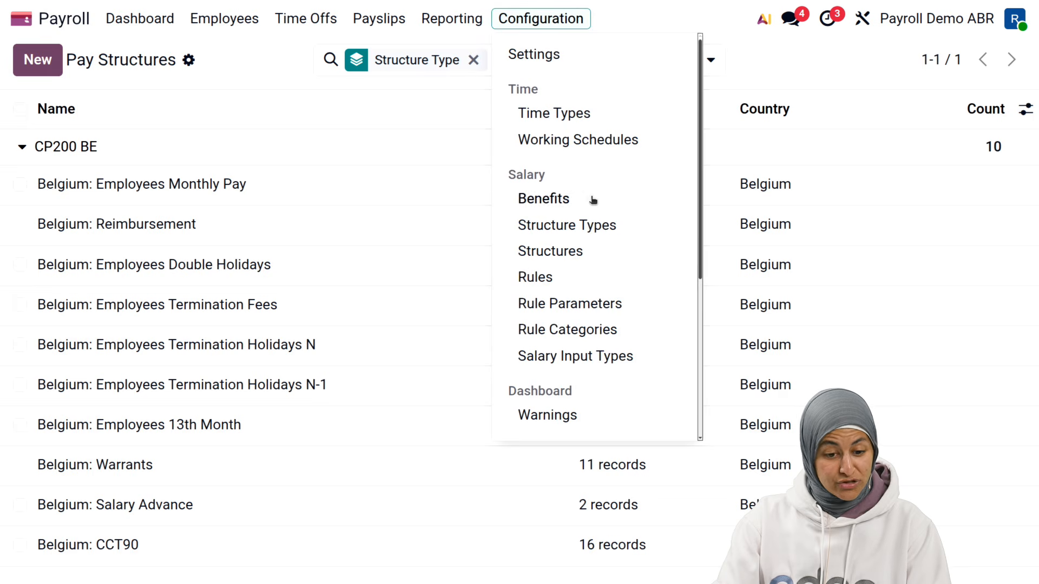
pyautogui.click(595, 275)
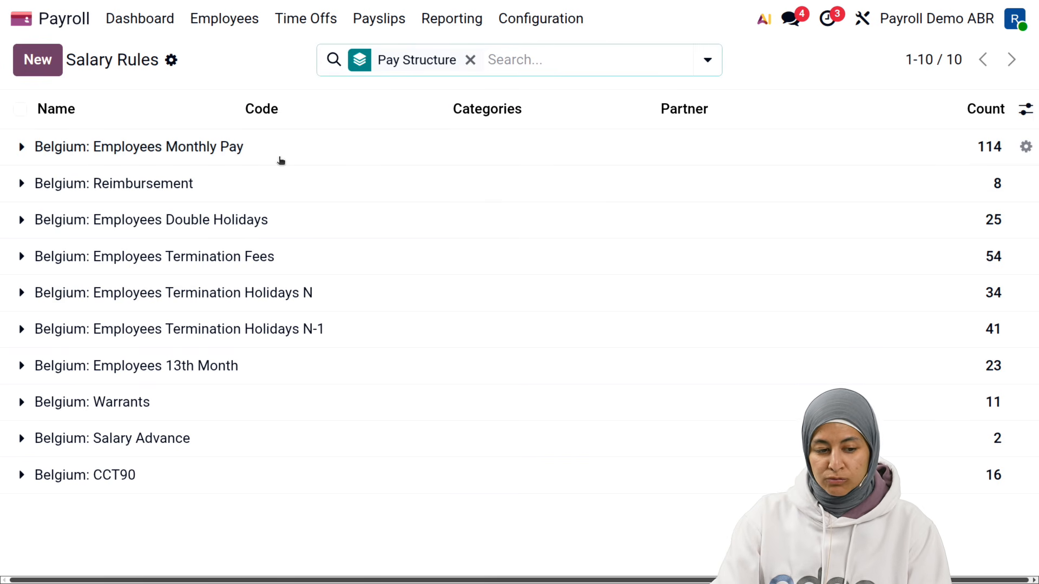
pyautogui.click(281, 161)
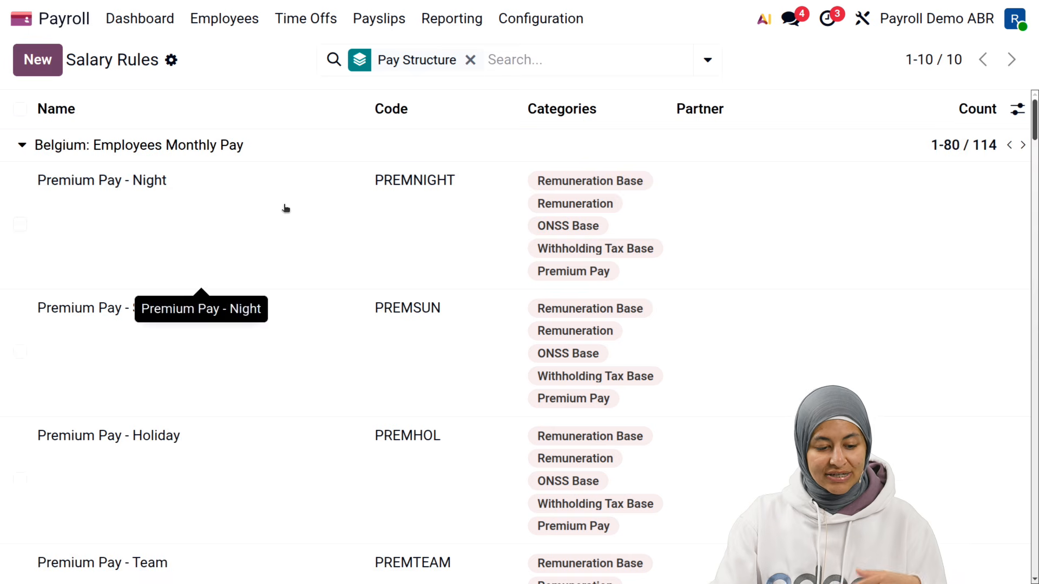
pyautogui.scroll(-5, 290, 238)
pyautogui.scroll(-2, 292, 244)
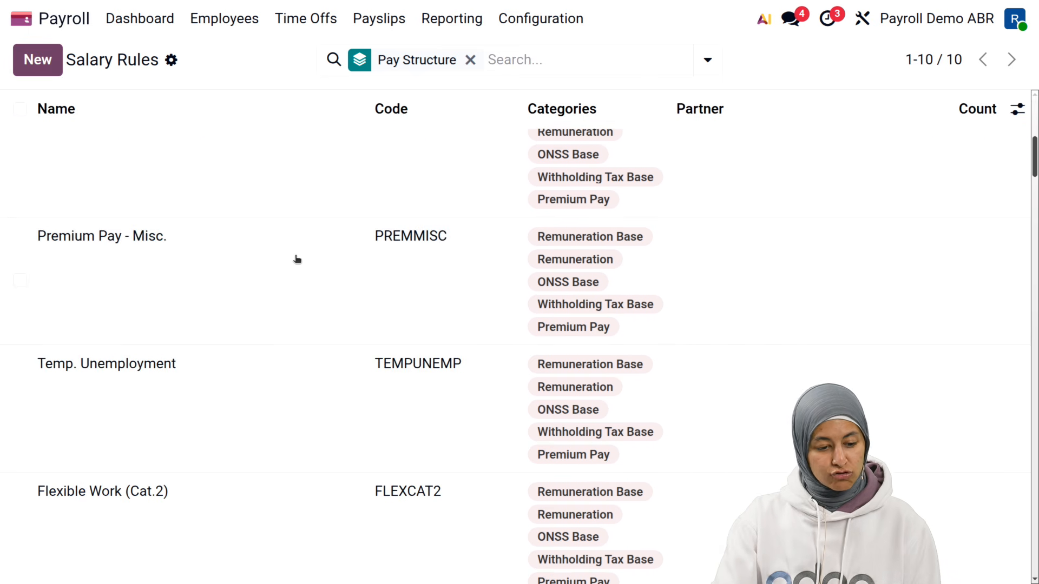
pyautogui.click(263, 363)
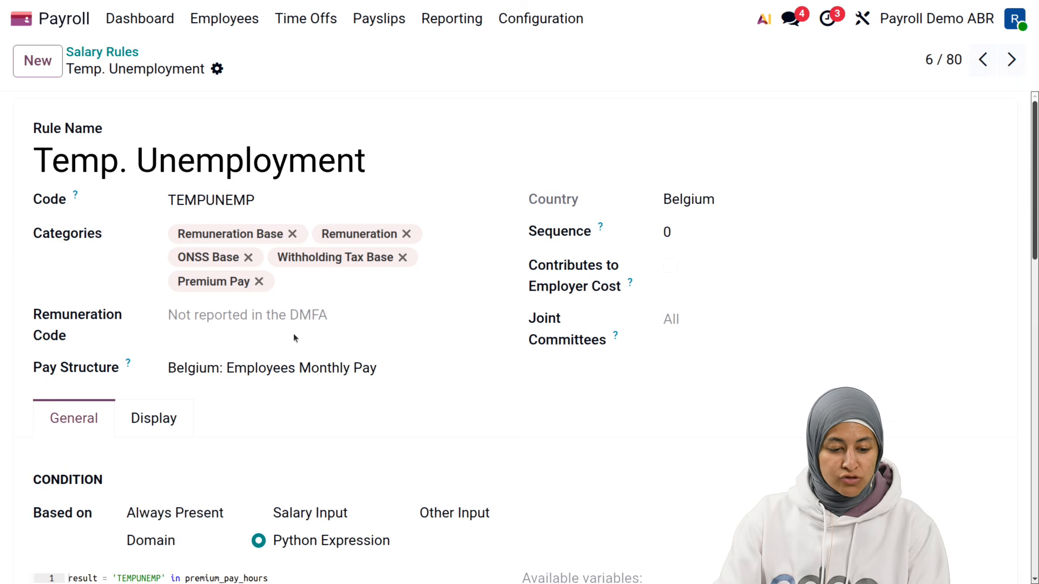
# Examine the Python condition and the computation code of the Temp. Unemployment salary rule
pyautogui.scroll(-2, 301, 324)
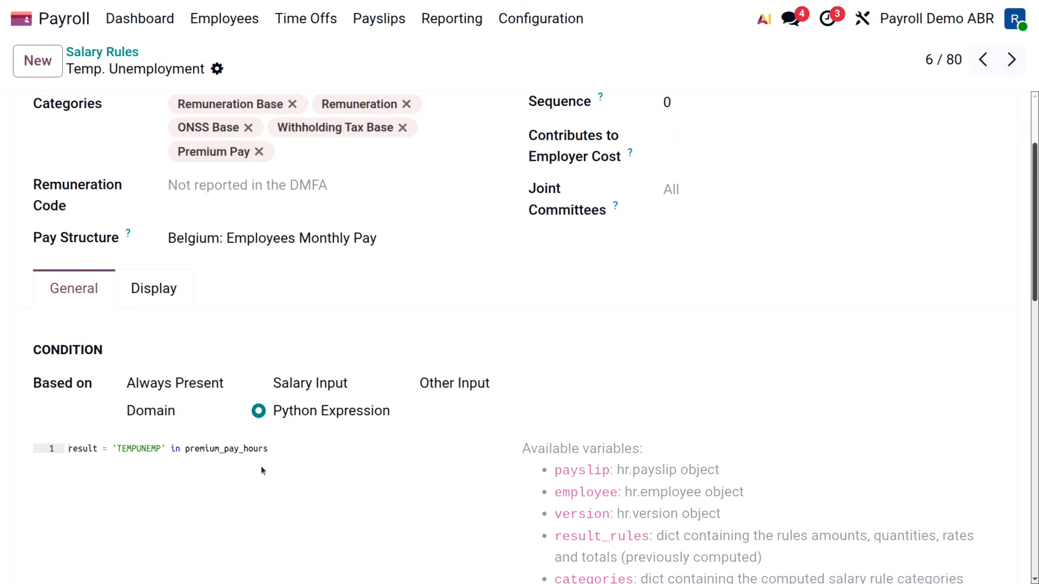
pyautogui.scroll(-8, 260, 466)
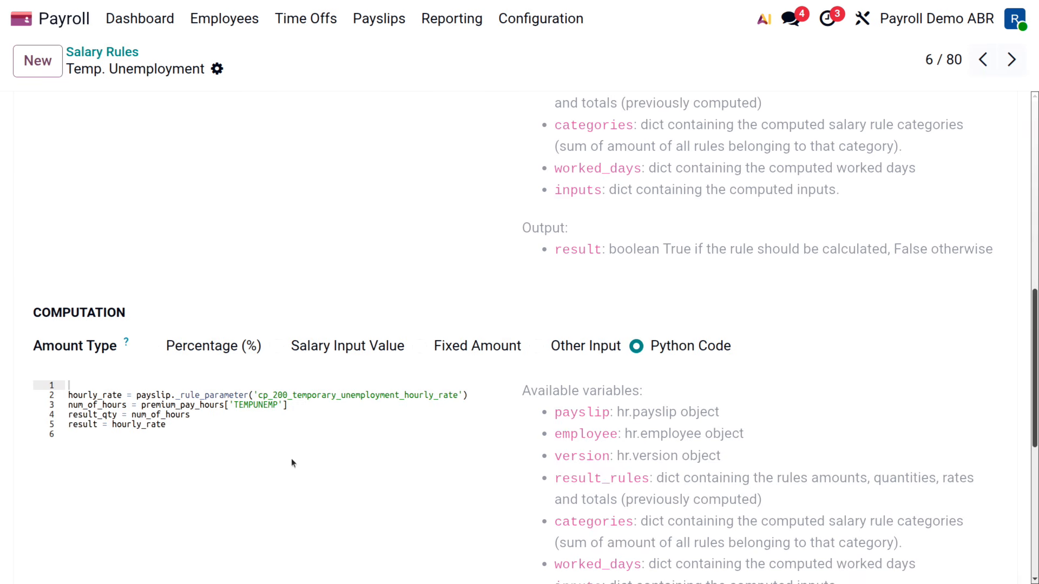
pyautogui.scroll(8, 248, 301)
# Return to the salary rules list, look through the Belgium: Employees Monthly Pay rules and collapse that group
pyautogui.click(102, 52)
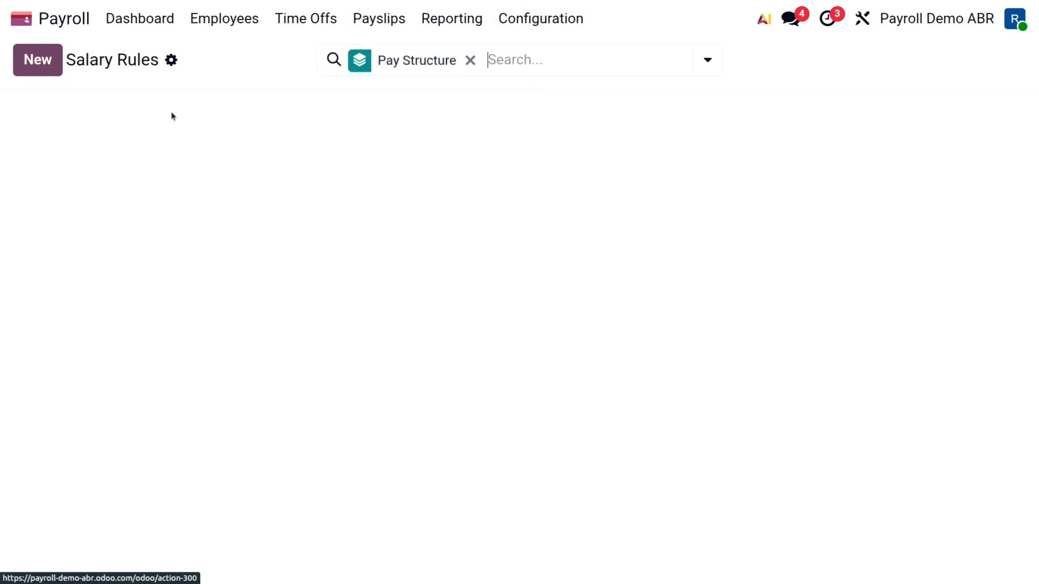
pyautogui.scroll(-10, 410, 209)
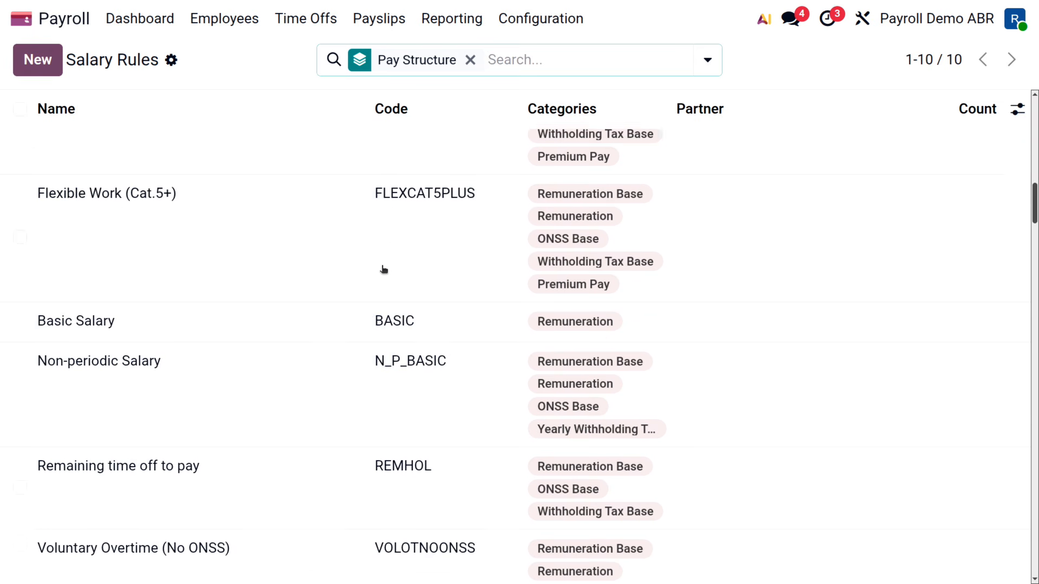
pyautogui.scroll(-3, 384, 269)
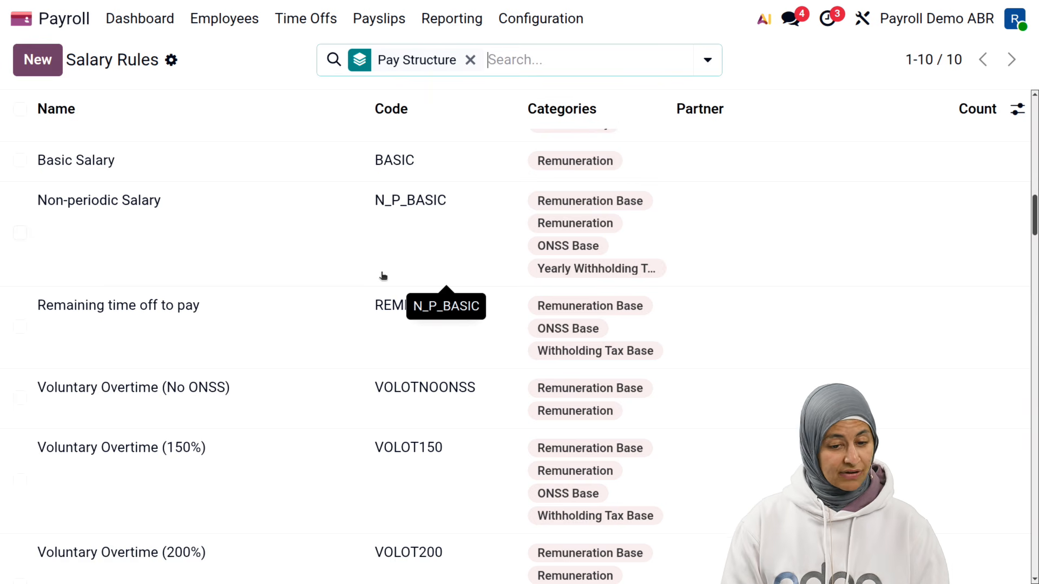
pyautogui.scroll(-15, 383, 276)
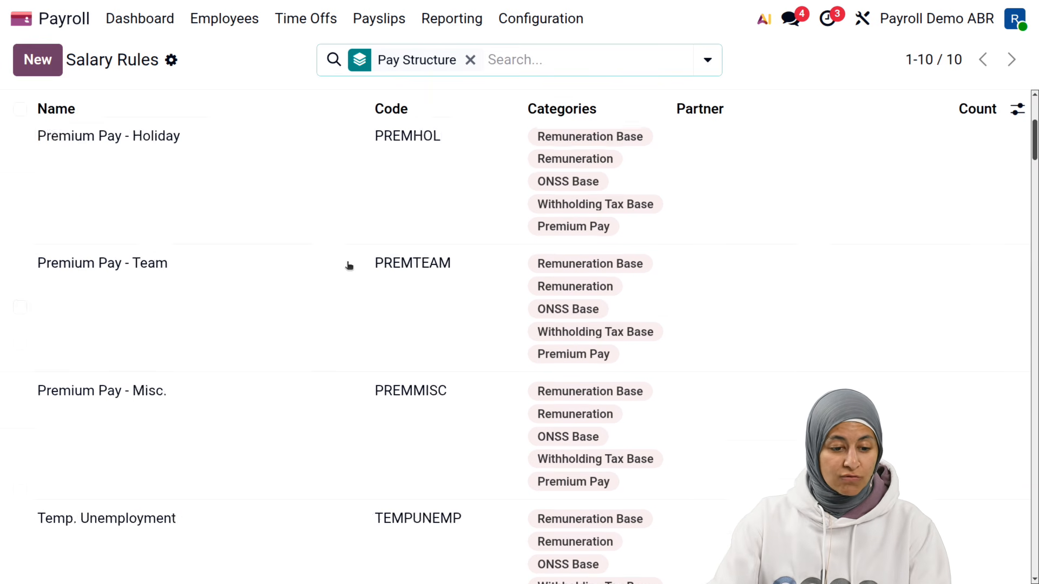
pyautogui.click(189, 155)
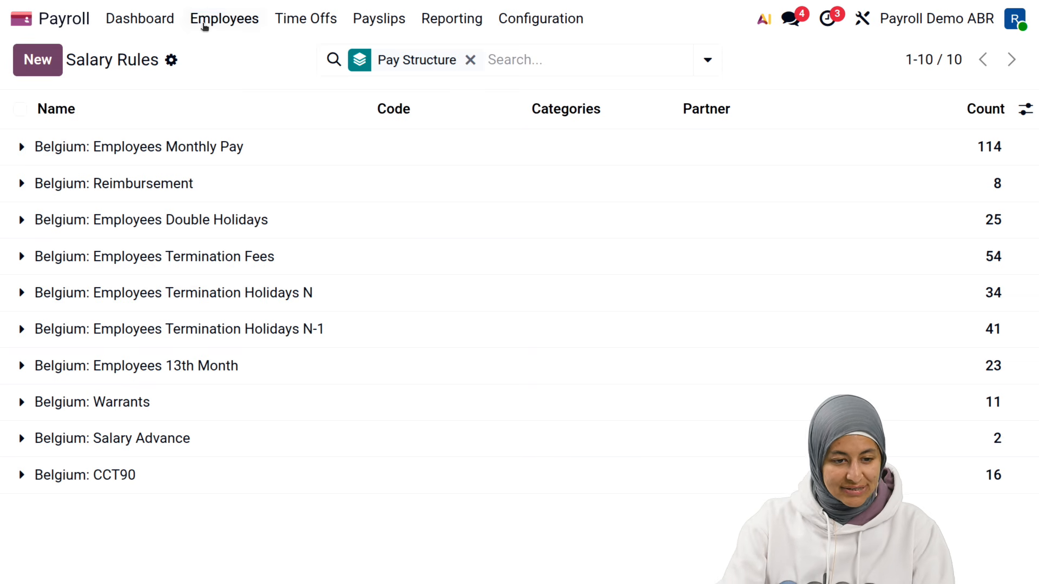
# Open the consultant's employee record from the list of employees
pyautogui.click(211, 21)
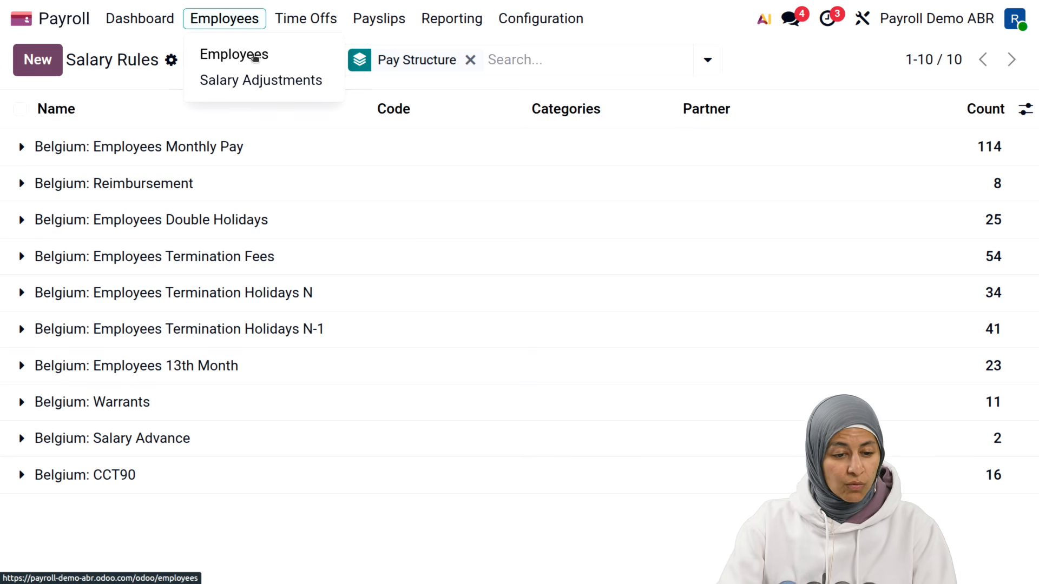
pyautogui.click(255, 58)
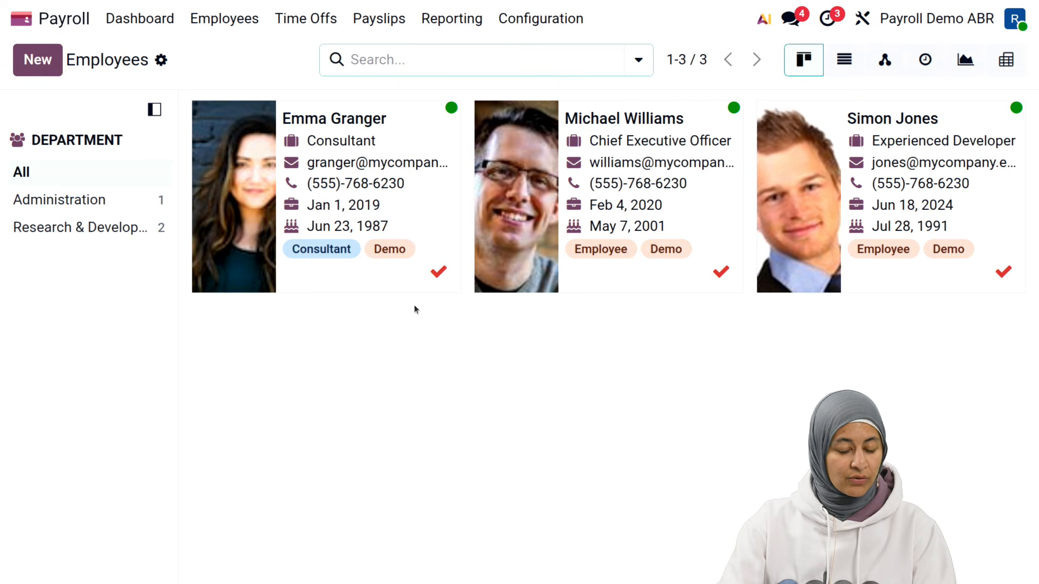
pyautogui.click(392, 134)
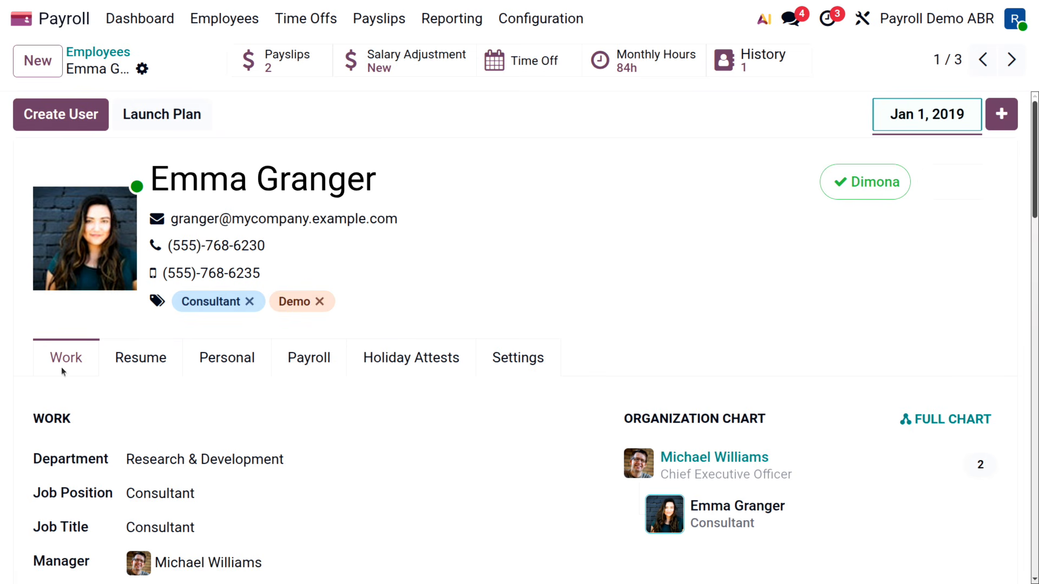
# Review the employee's work information, including department and location, and open the resume details
pyautogui.scroll(-1, 61, 366)
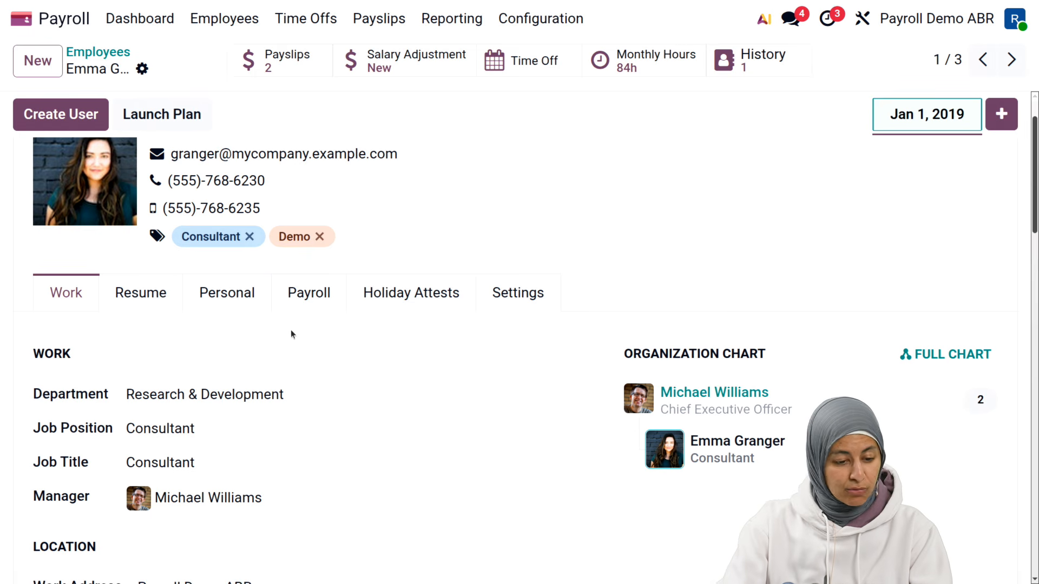
pyautogui.scroll(-2, 71, 297)
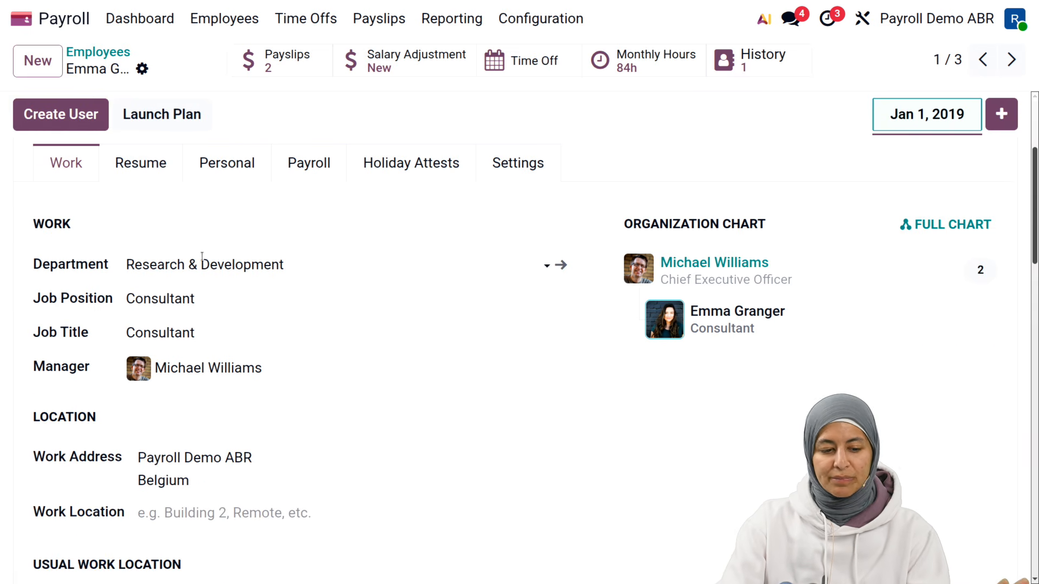
pyautogui.scroll(1, 257, 255)
pyautogui.click(140, 228)
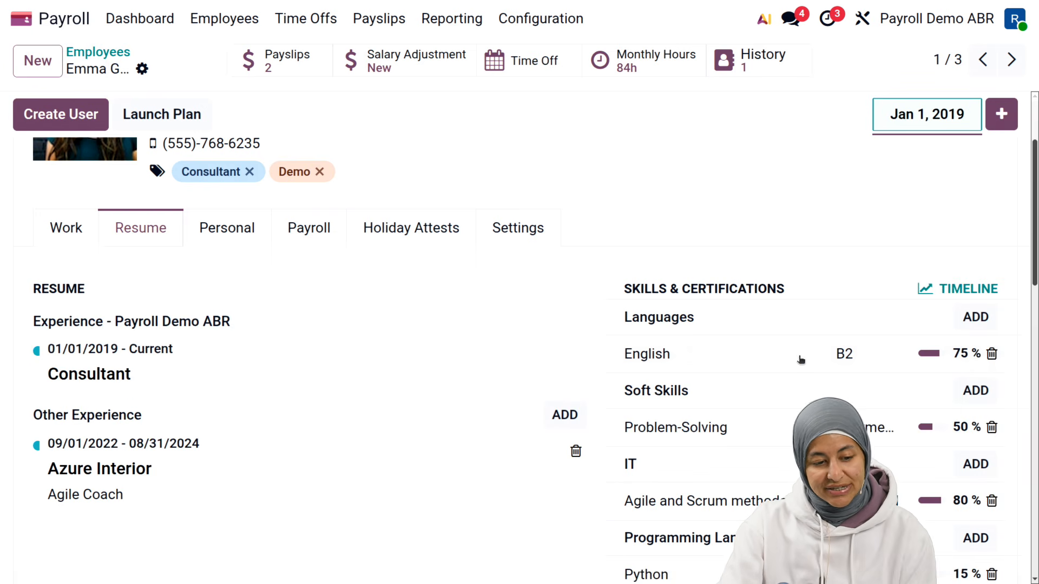
# Review the employee's personal information, covering private contact, bank account, private address, family and education details
pyautogui.click(218, 239)
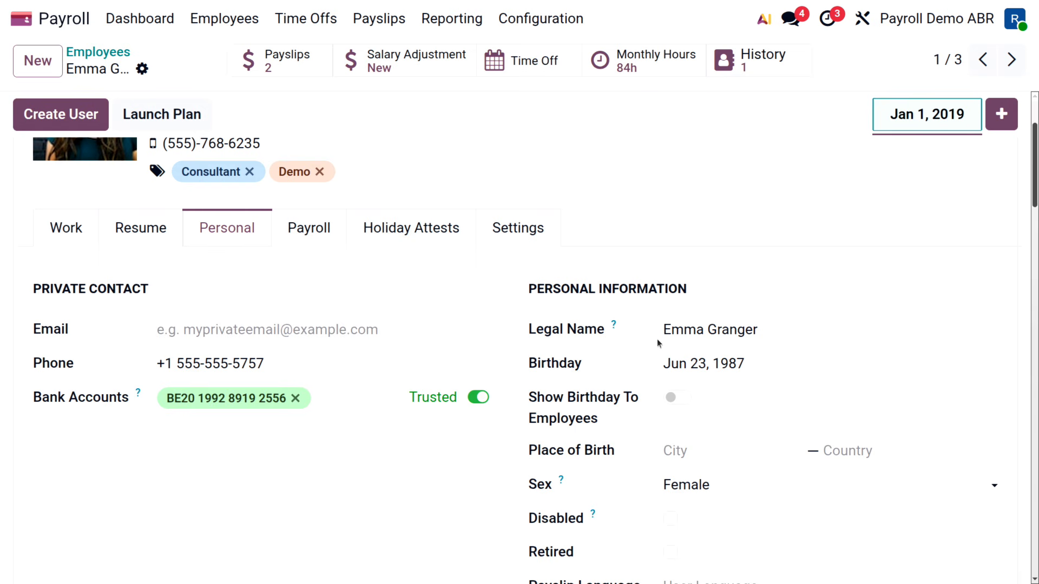
pyautogui.scroll(-1, 652, 341)
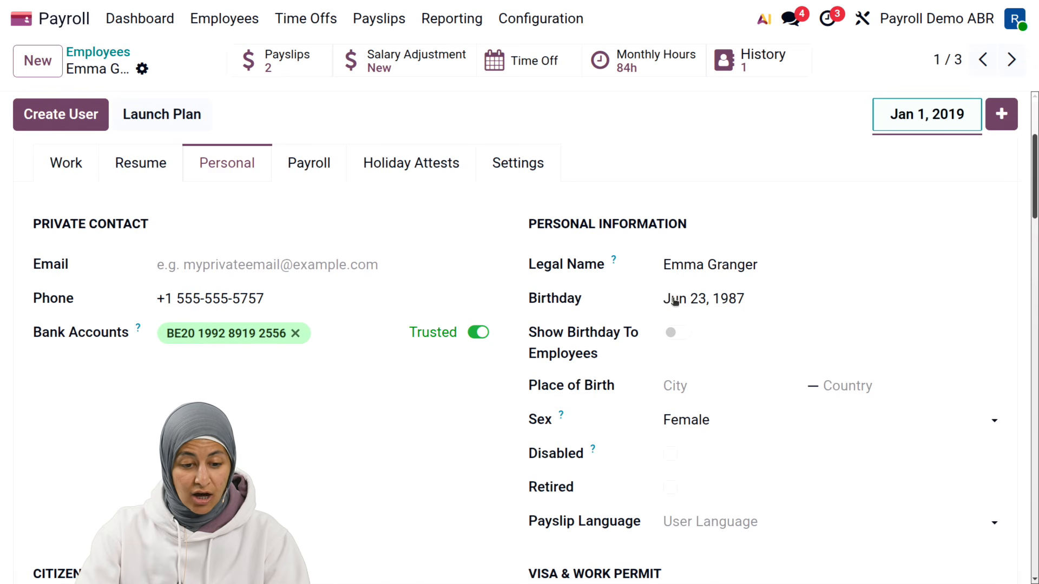
pyautogui.scroll(-5, 622, 324)
pyautogui.scroll(-7, 568, 373)
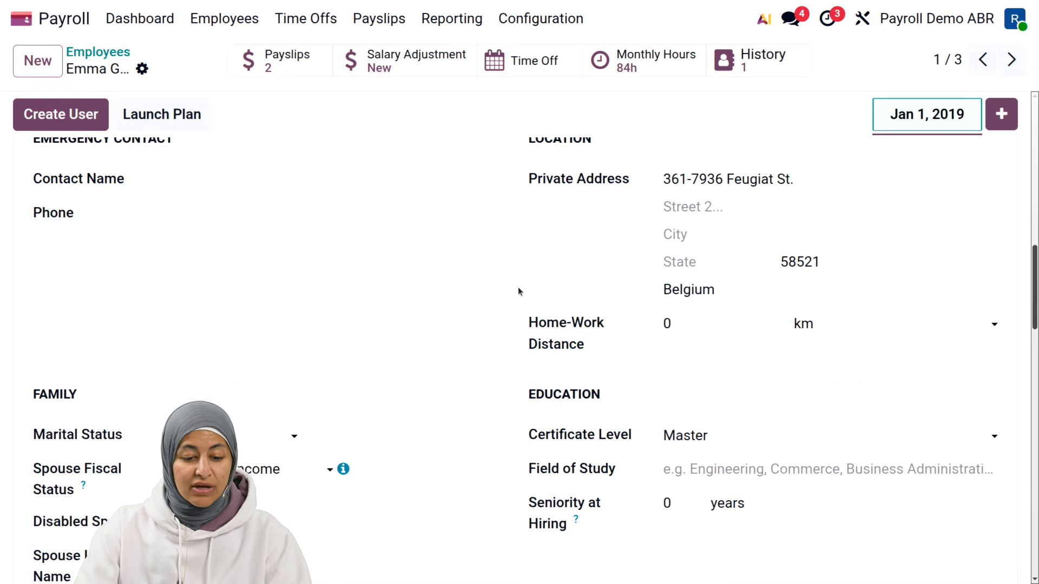
pyautogui.scroll(-1, 515, 290)
pyautogui.scroll(-1, 650, 359)
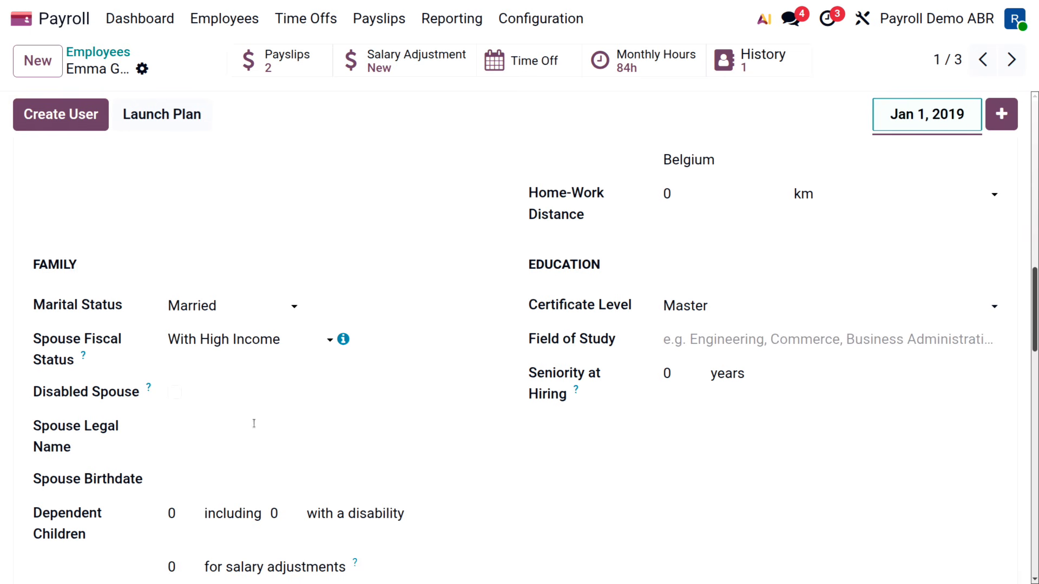
pyautogui.scroll(-4, 251, 424)
pyautogui.scroll(8, 449, 479)
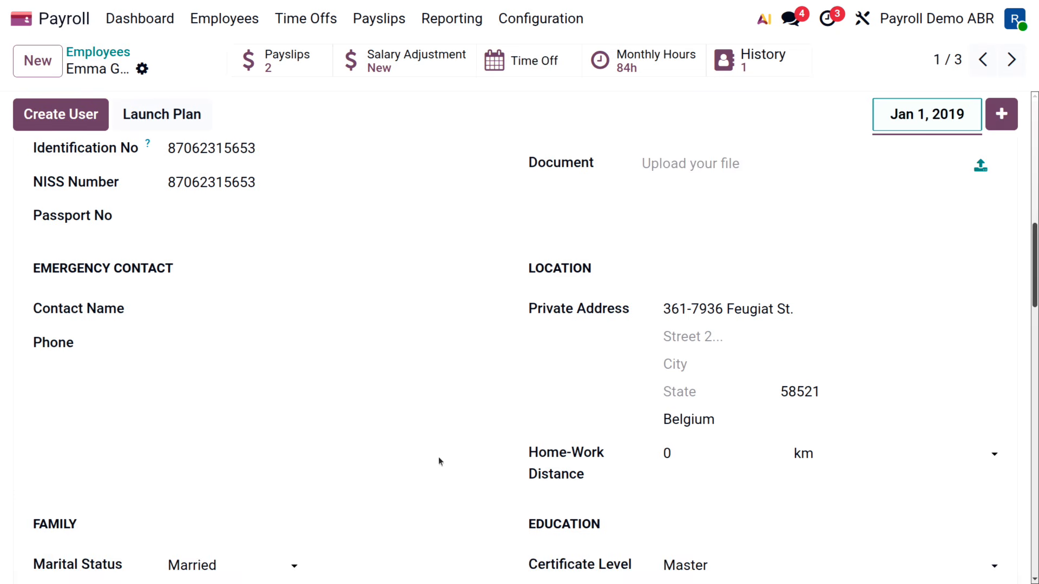
pyautogui.scroll(10, 439, 456)
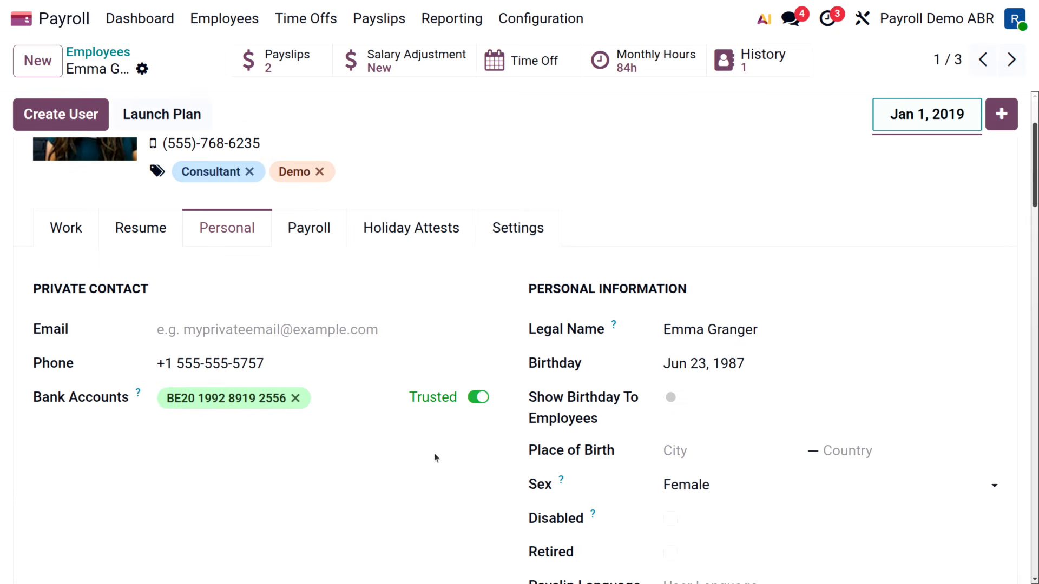
# Check the NISS Number field among the employee's citizenship details
pyautogui.scroll(-8, 434, 453)
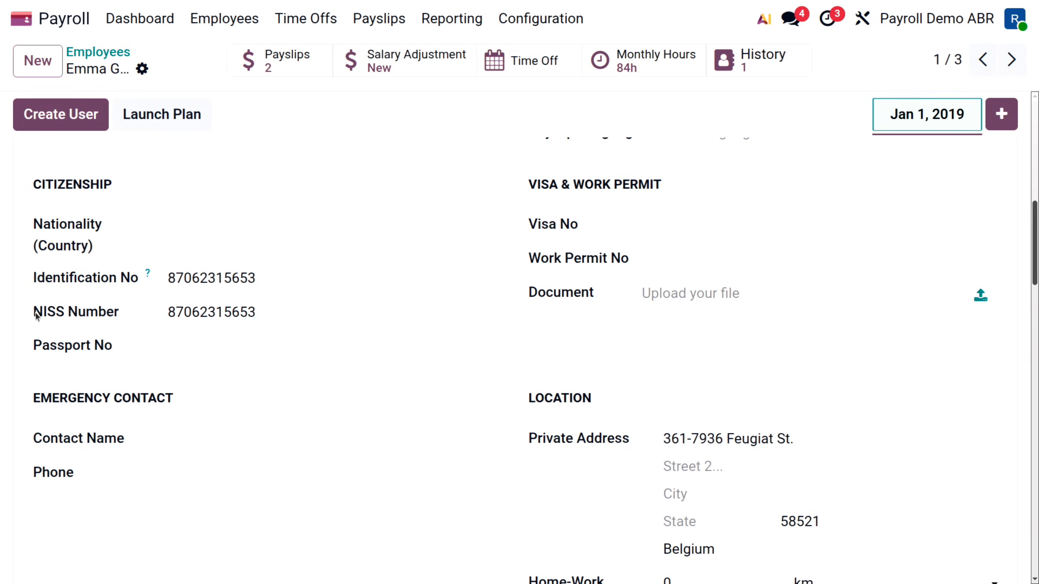
pyautogui.moveTo(35, 314); pyautogui.dragTo(68, 317)
pyautogui.click(88, 349)
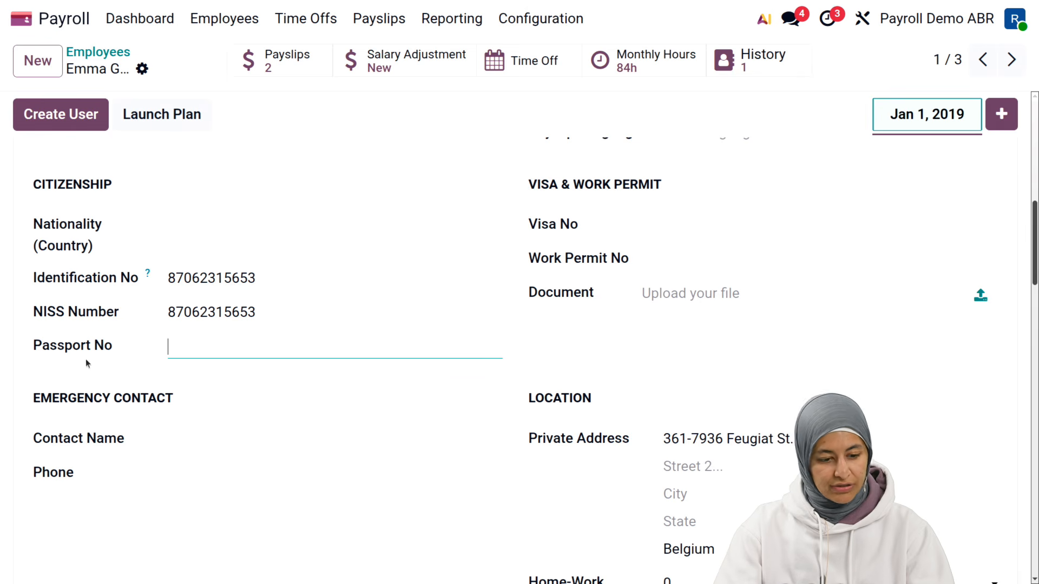
pyautogui.scroll(10, 115, 371)
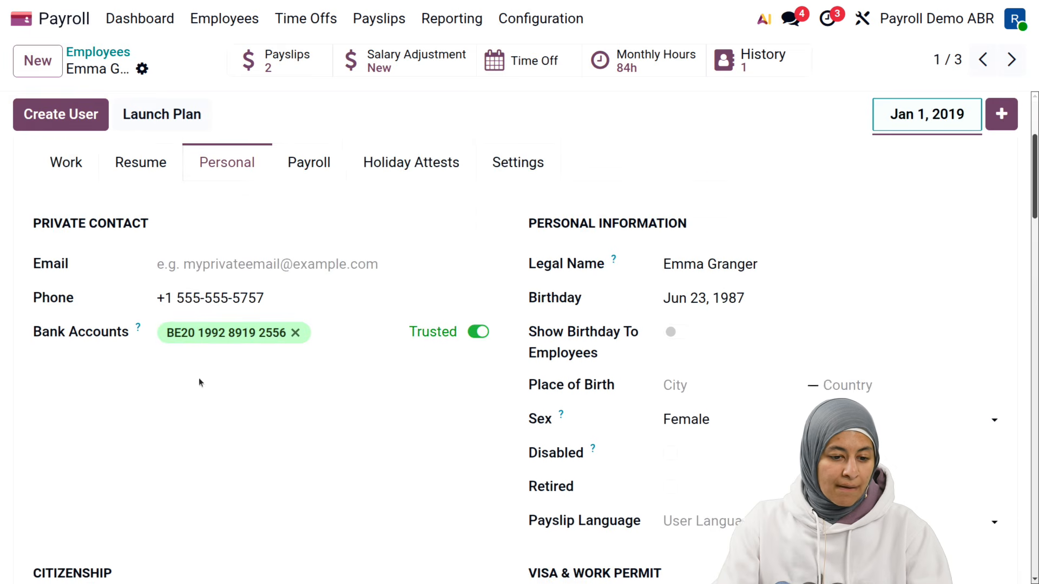
# Open the employee's payroll information and examine the contract overview, from employee type to wage and pay category
pyautogui.click(295, 292)
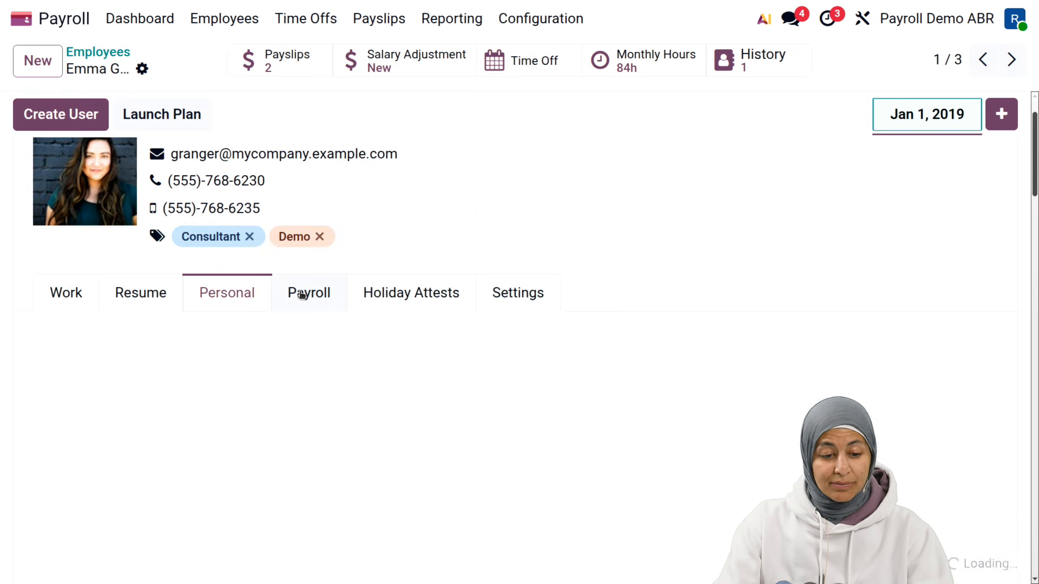
pyautogui.scroll(-3, 269, 331)
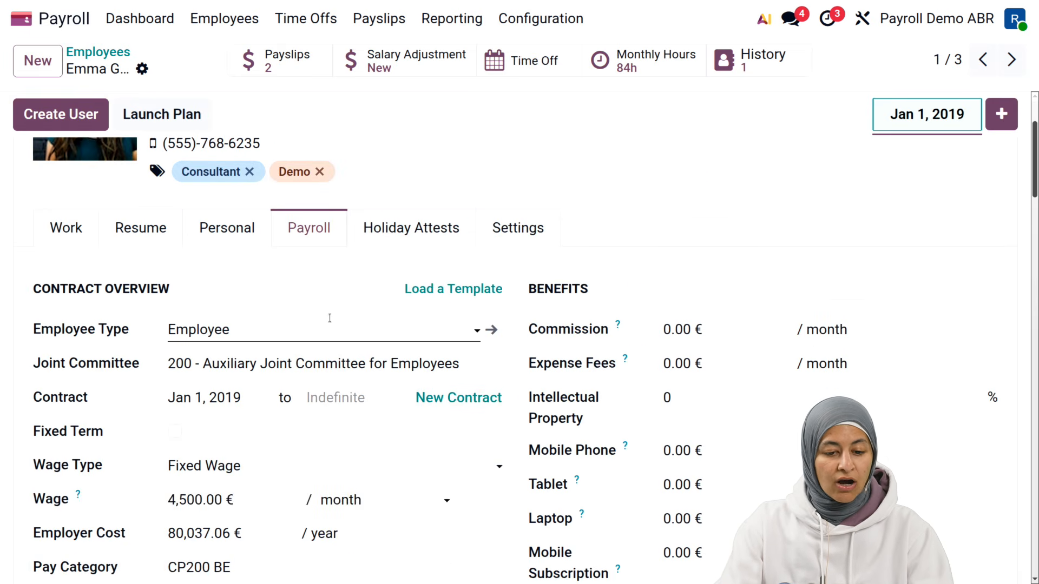
pyautogui.scroll(-1, 270, 324)
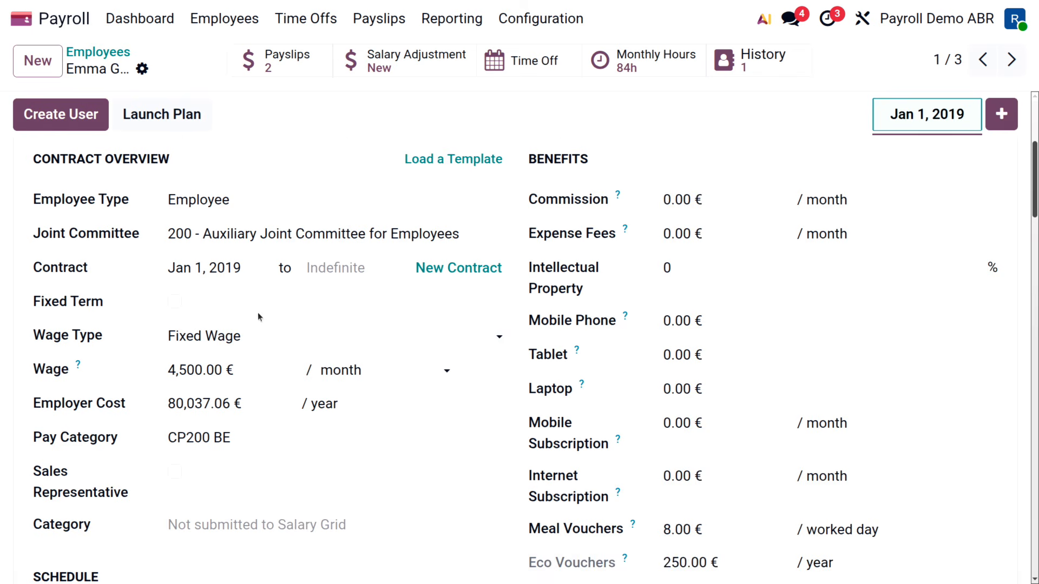
pyautogui.scroll(3, 261, 317)
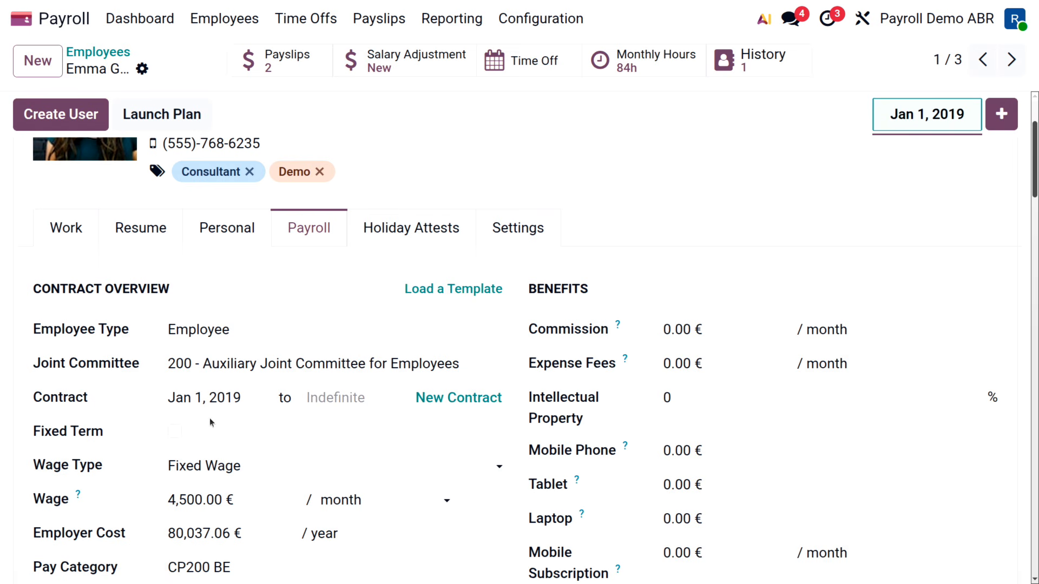
pyautogui.scroll(-3, 233, 418)
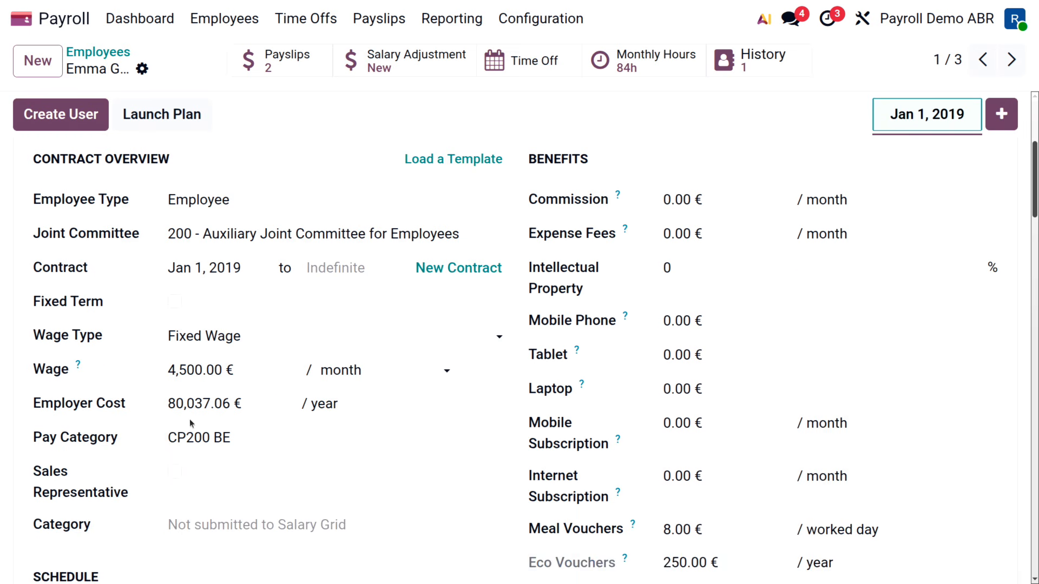
pyautogui.scroll(-2, 187, 403)
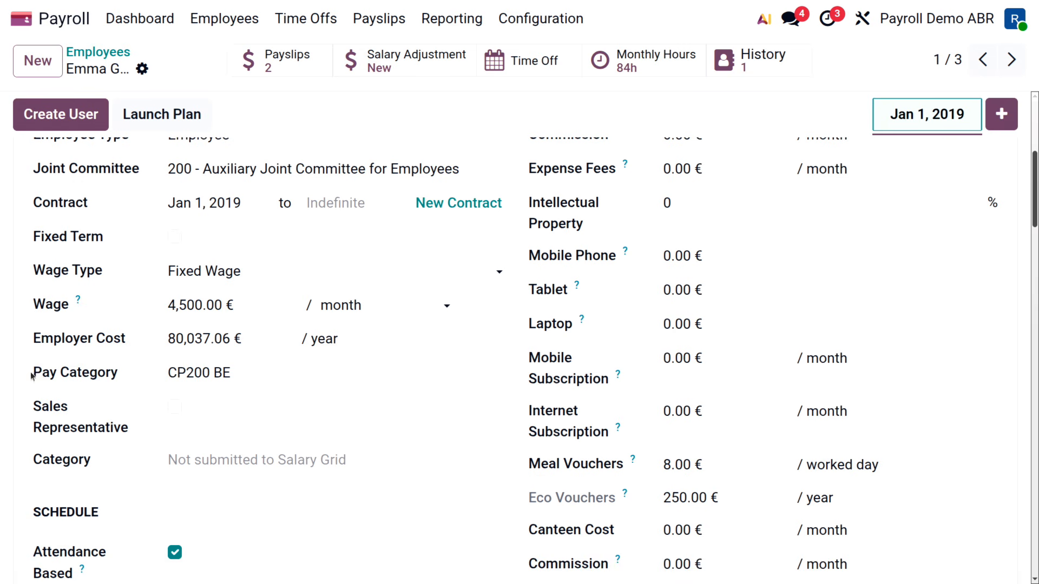
# Choose CP200 BE as the pay category in the employee's contract overview
pyautogui.moveTo(33, 373); pyautogui.dragTo(118, 377)
pyautogui.click(119, 378)
pyautogui.click(191, 373)
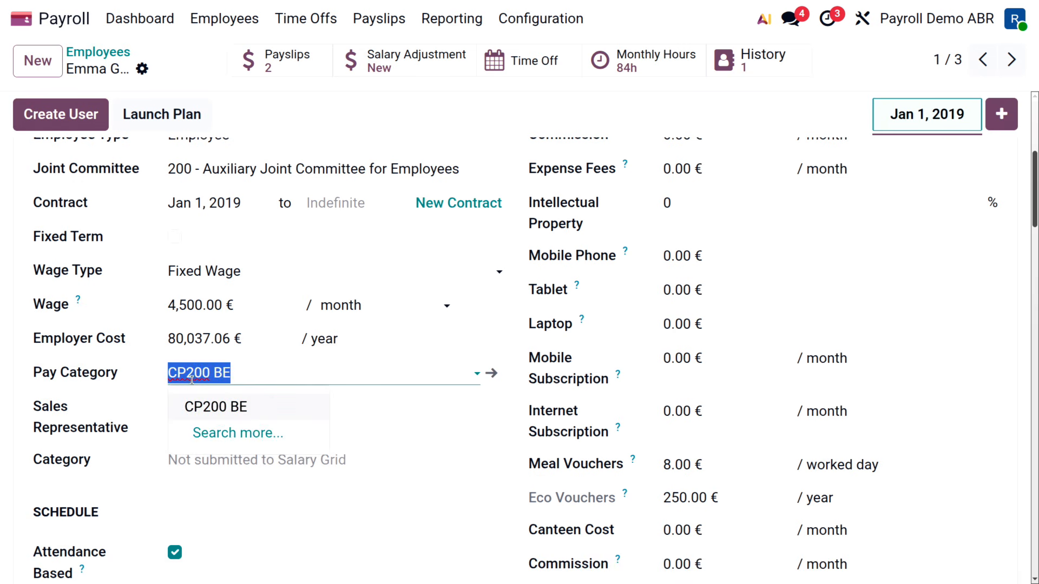
pyautogui.click(270, 407)
pyautogui.scroll(1, 271, 408)
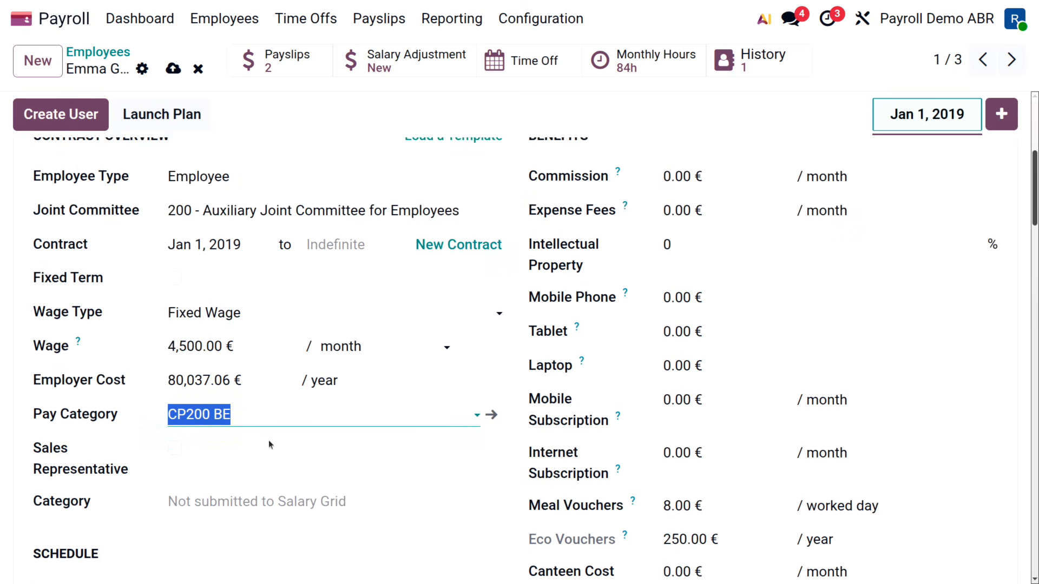
pyautogui.click(303, 454)
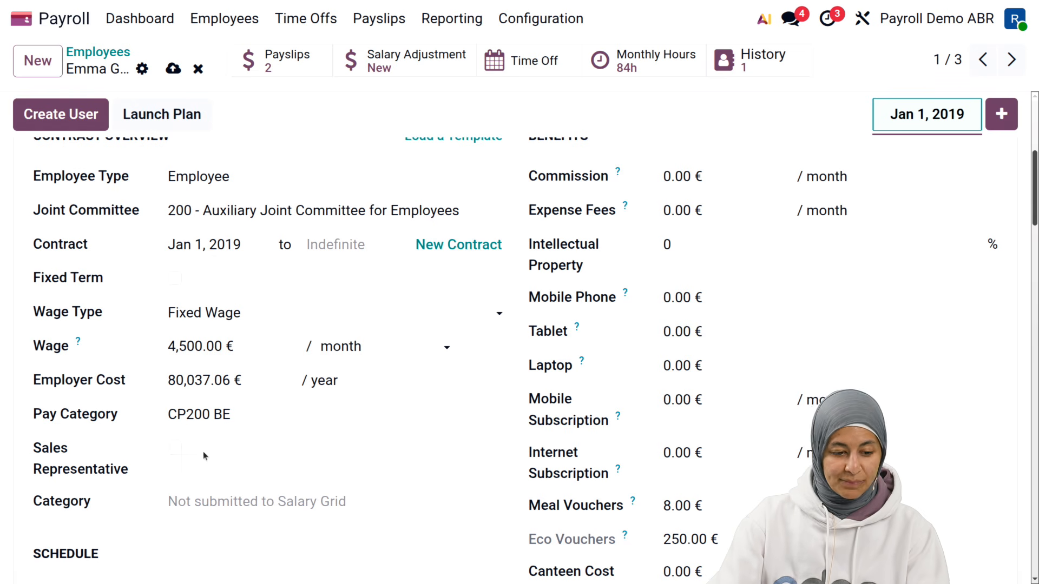
# Examine the contract's working schedule and the employee's benefits, such as mobile phone and meal vouchers
pyautogui.scroll(-5, 520, 406)
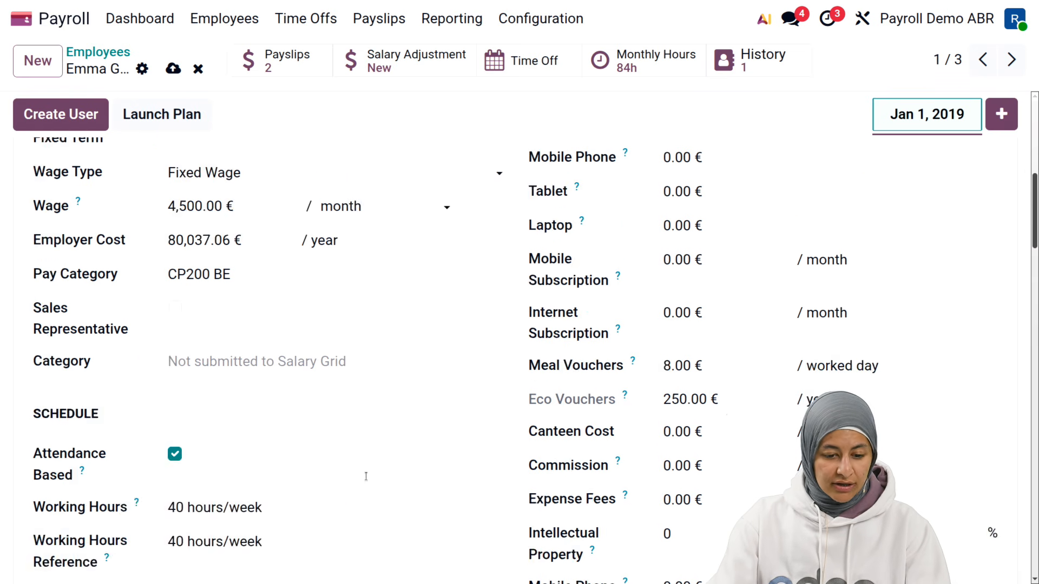
pyautogui.scroll(6, 431, 396)
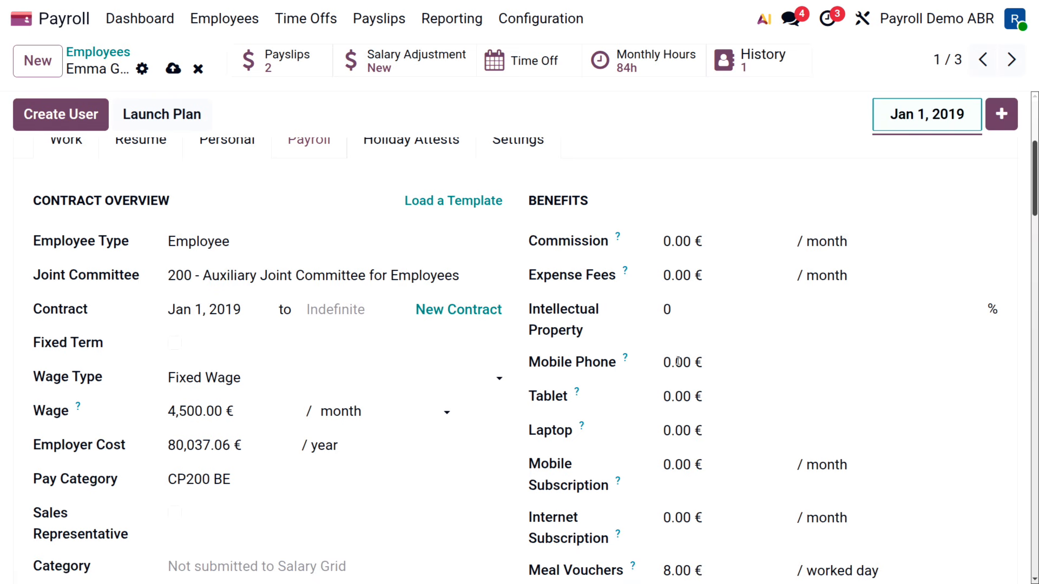
pyautogui.scroll(-1, 683, 476)
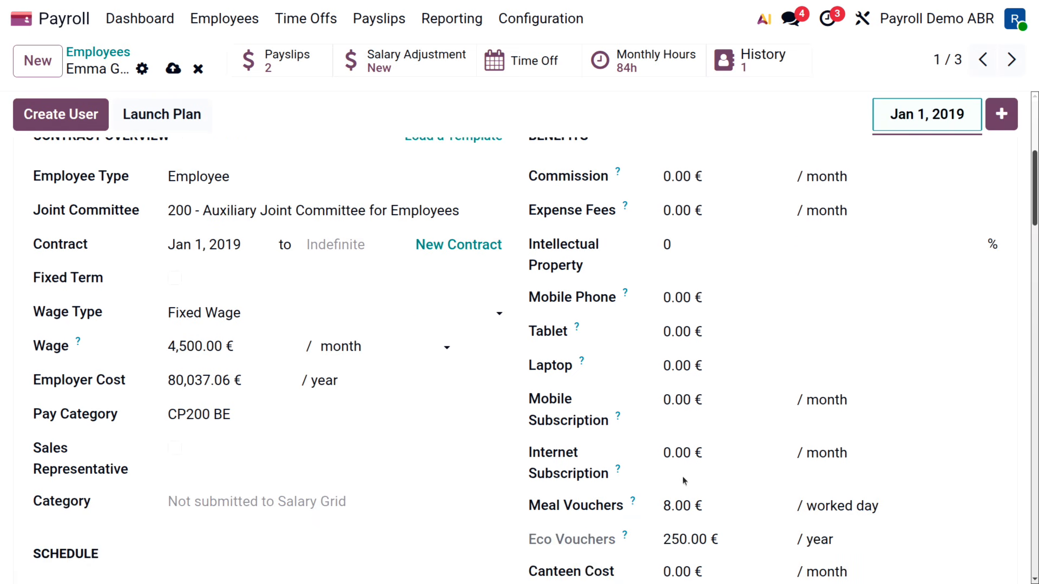
pyautogui.scroll(1, 683, 476)
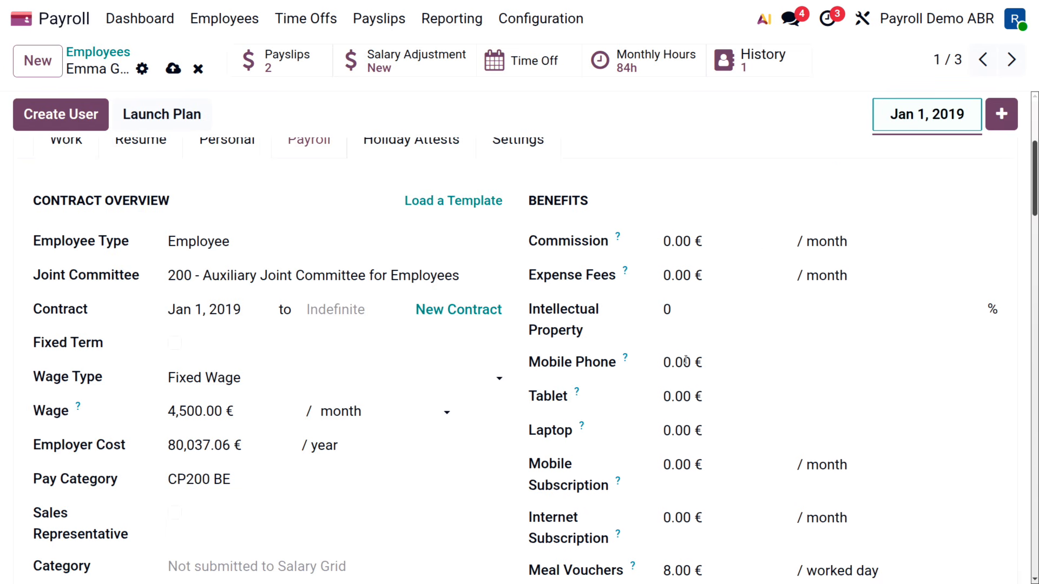
# Examine the employee's benefits, including meal and eco vouchers, and review the contract overview and the record header
pyautogui.scroll(-1, 694, 328)
pyautogui.scroll(-1, 695, 328)
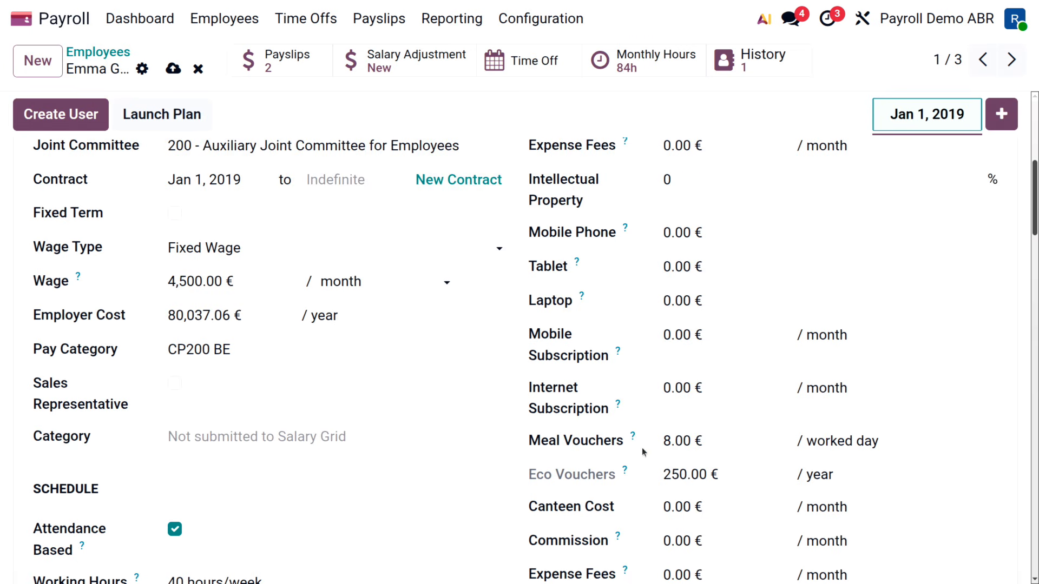
pyautogui.scroll(-1, 694, 434)
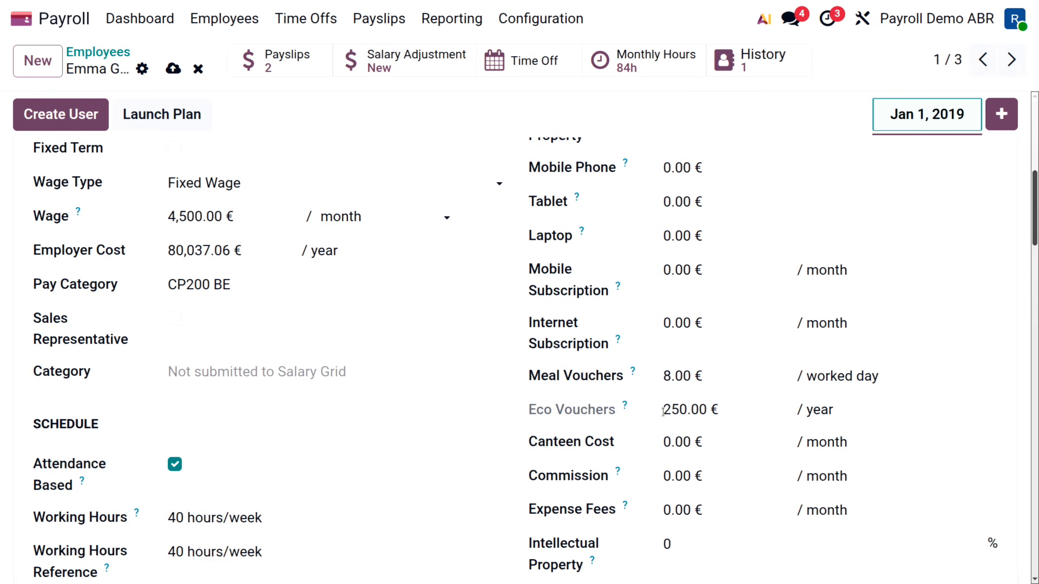
pyautogui.scroll(4, 606, 395)
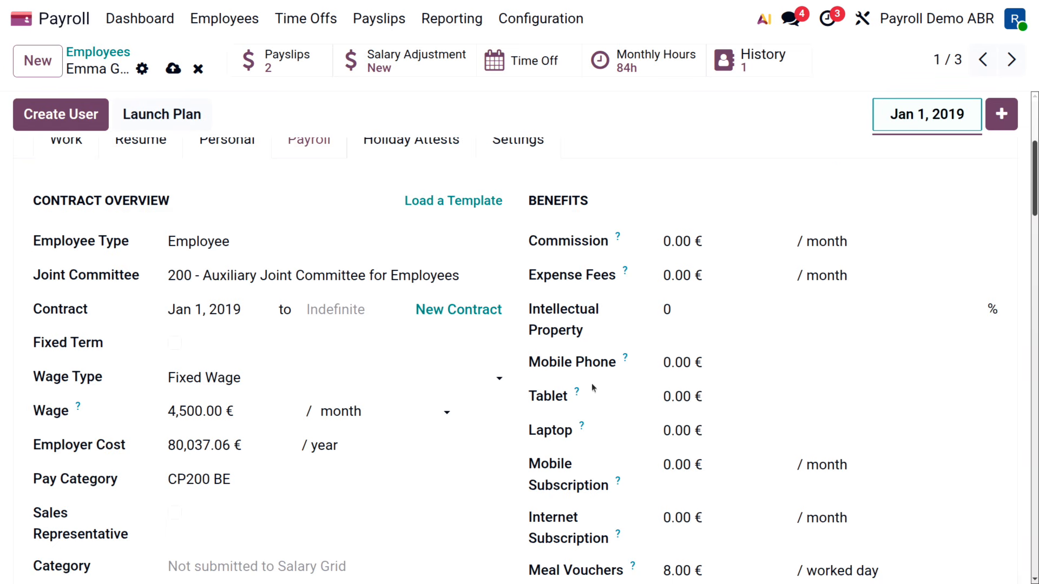
pyautogui.scroll(2, 587, 385)
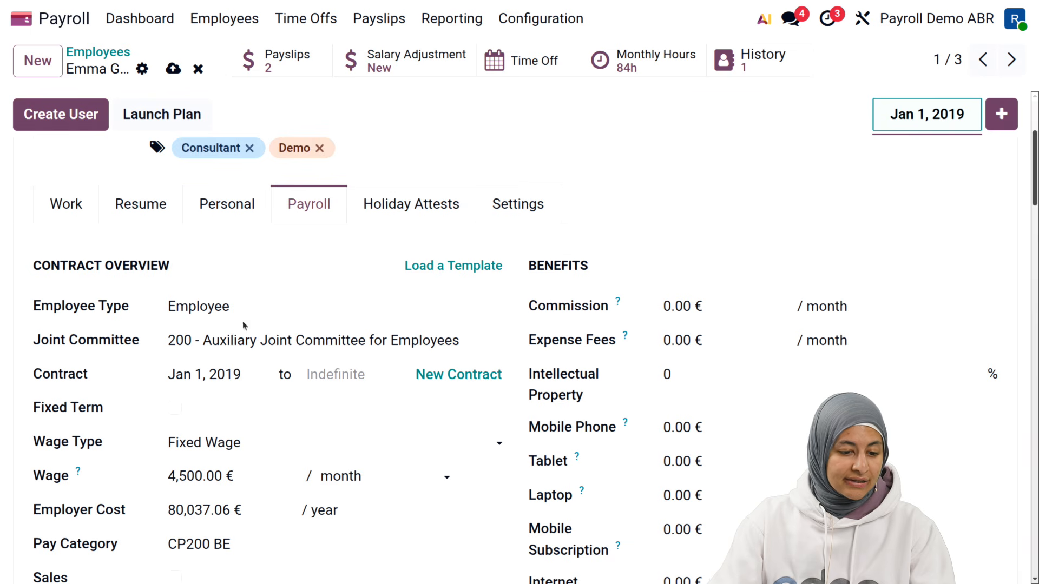
pyautogui.scroll(-1, 243, 325)
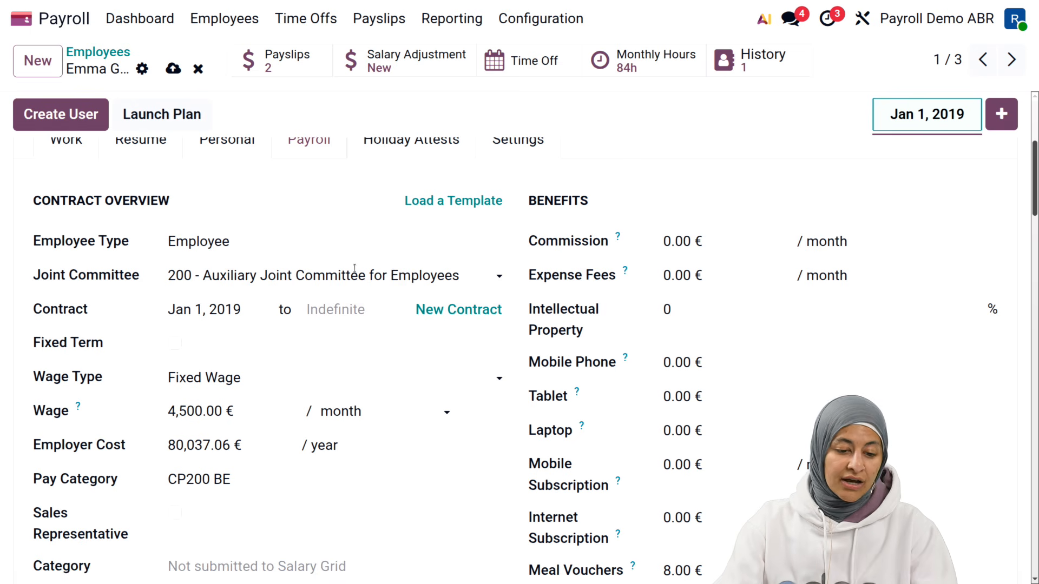
pyautogui.scroll(1, 370, 282)
pyautogui.scroll(5, 370, 282)
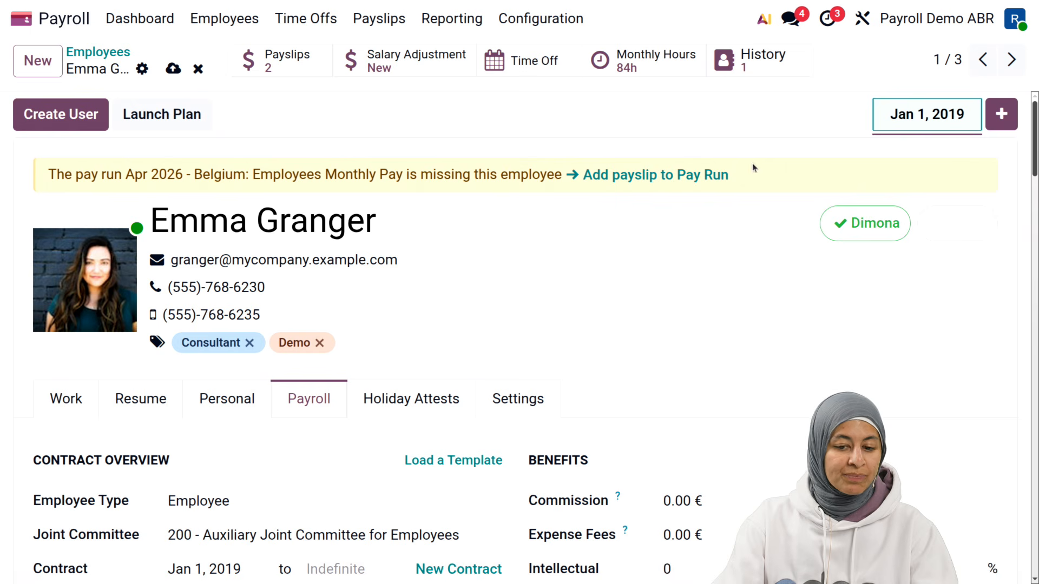
pyautogui.scroll(-1, 353, 399)
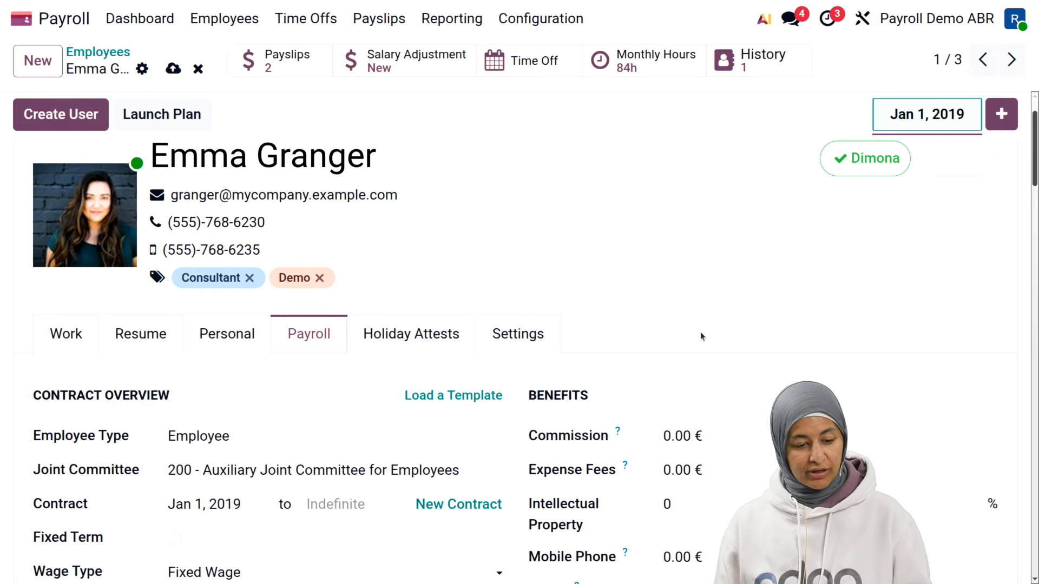
# Check the citizenship, private address and home-work distance fields in the employee's personal information
pyautogui.click(248, 348)
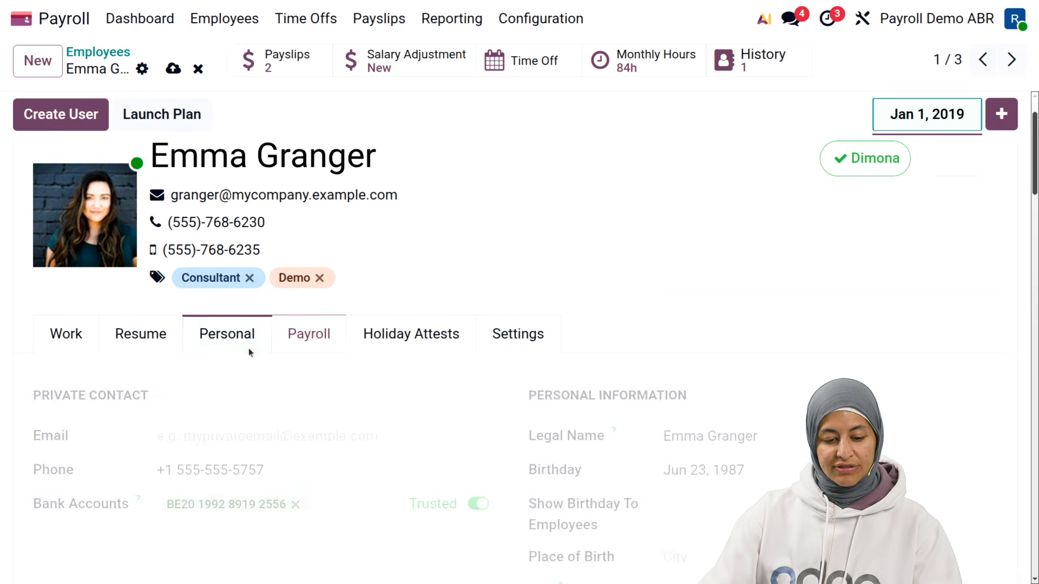
pyautogui.scroll(-5, 556, 361)
pyautogui.scroll(-5, 559, 366)
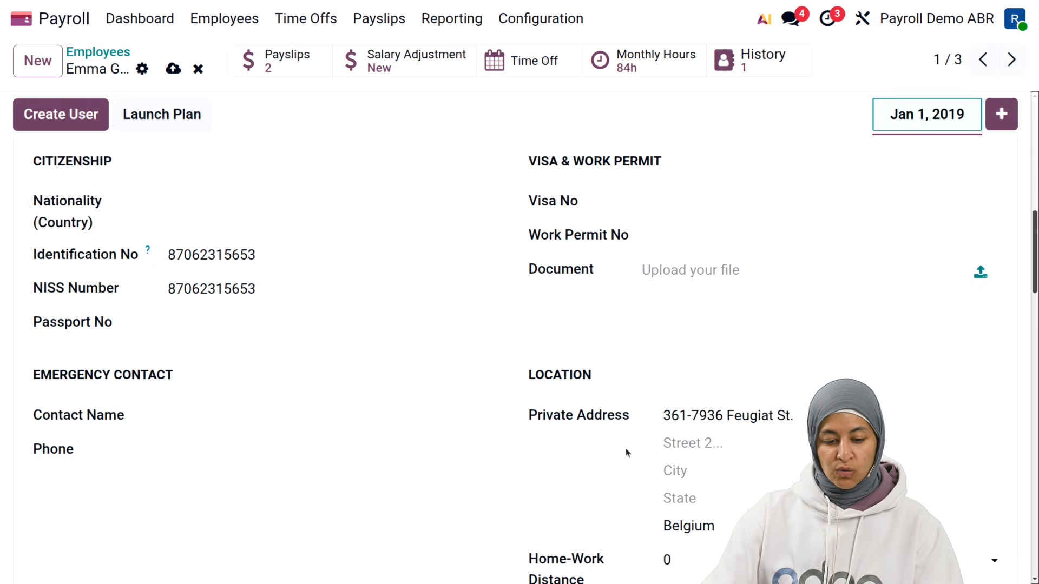
pyautogui.scroll(-1, 669, 411)
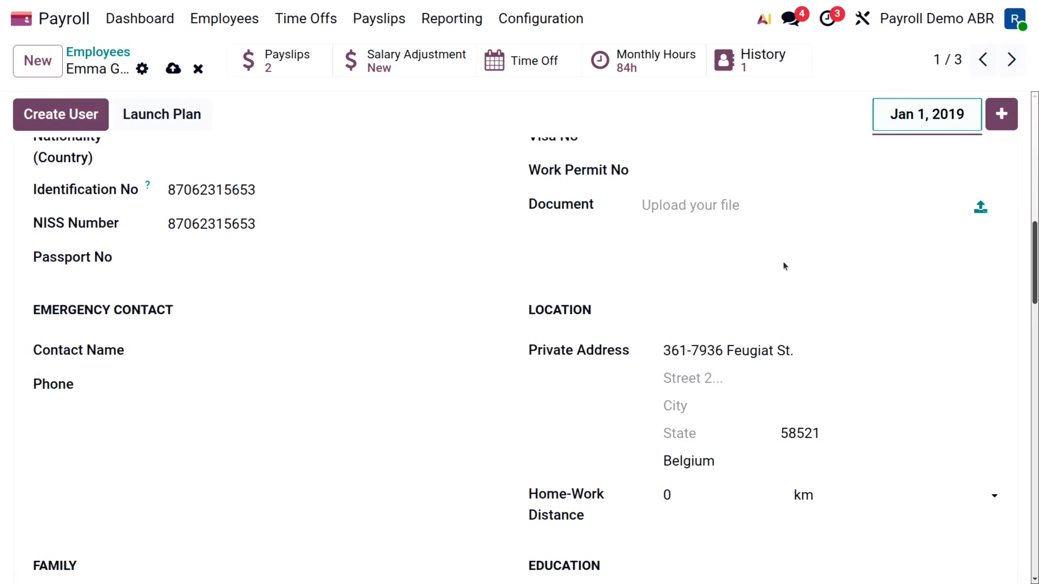
pyautogui.scroll(10, 785, 265)
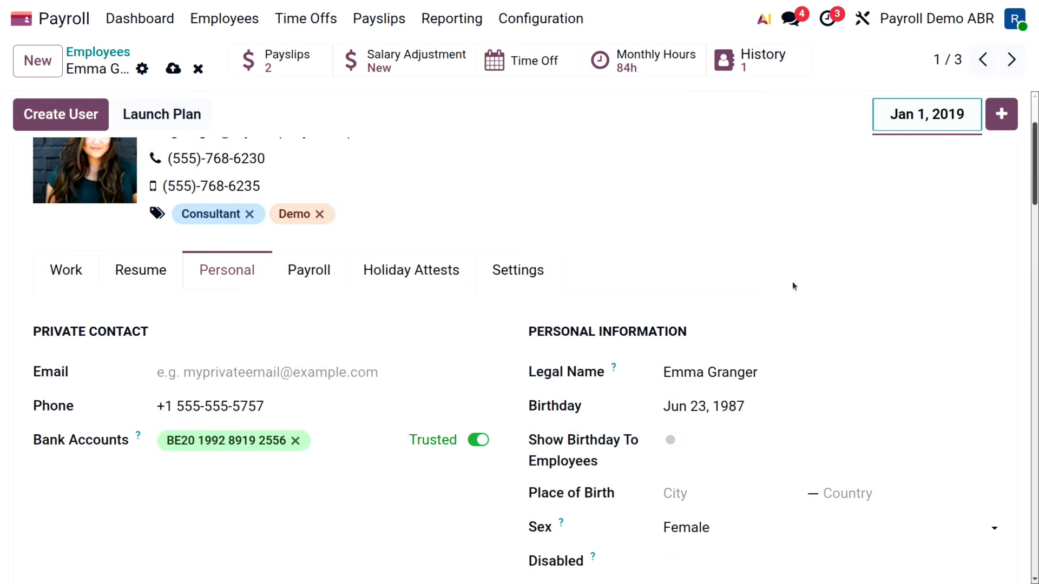
# Return to the employee's payroll information and add a new version of the record effective June 1, 2026
pyautogui.click(327, 405)
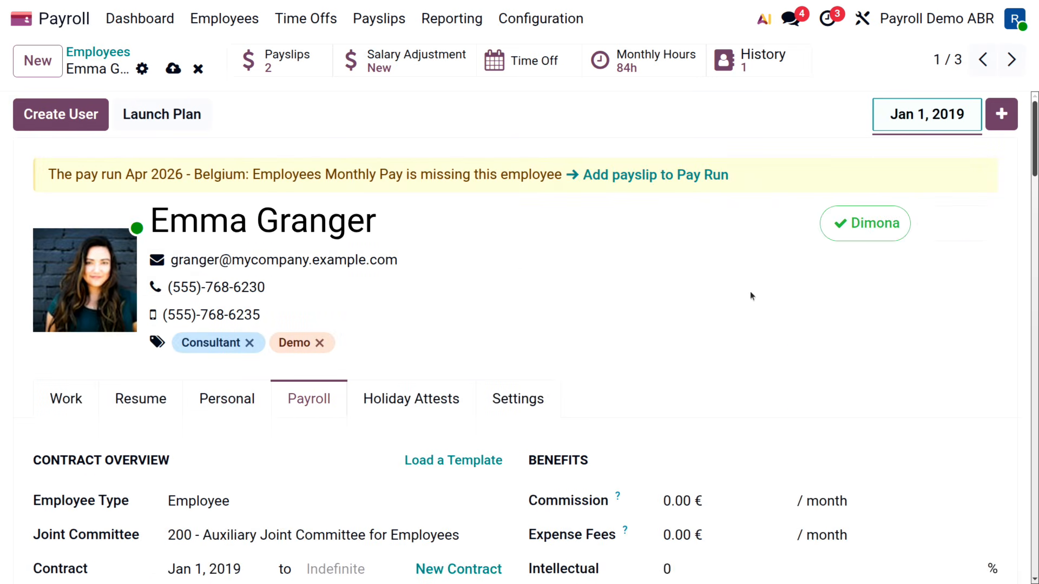
pyautogui.click(1002, 116)
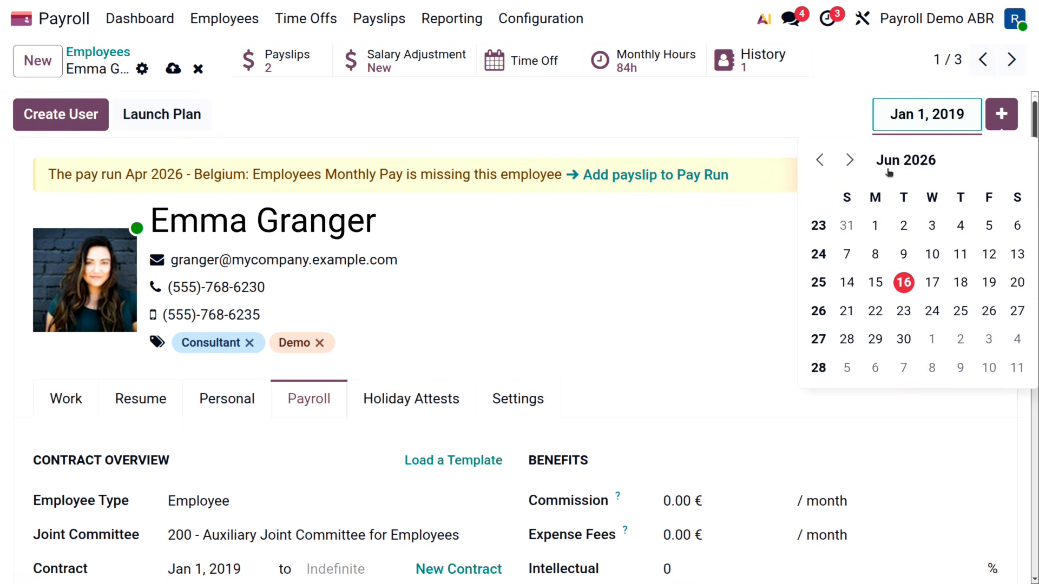
pyautogui.click(882, 228)
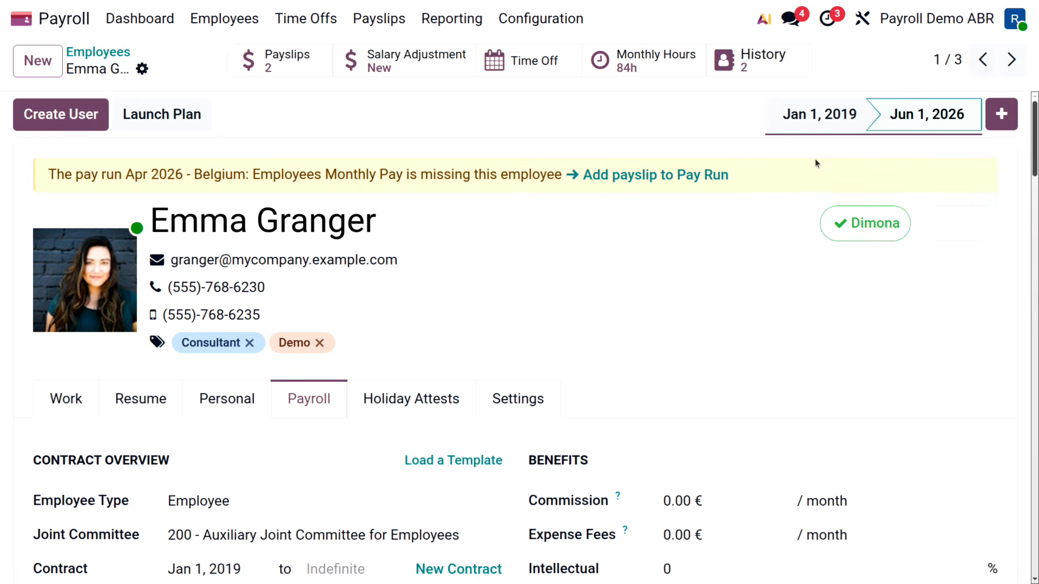
# Replace the street number in the employee's private address for the June 1, 2026 version and save the record
pyautogui.click(249, 398)
pyautogui.scroll(-10, 585, 313)
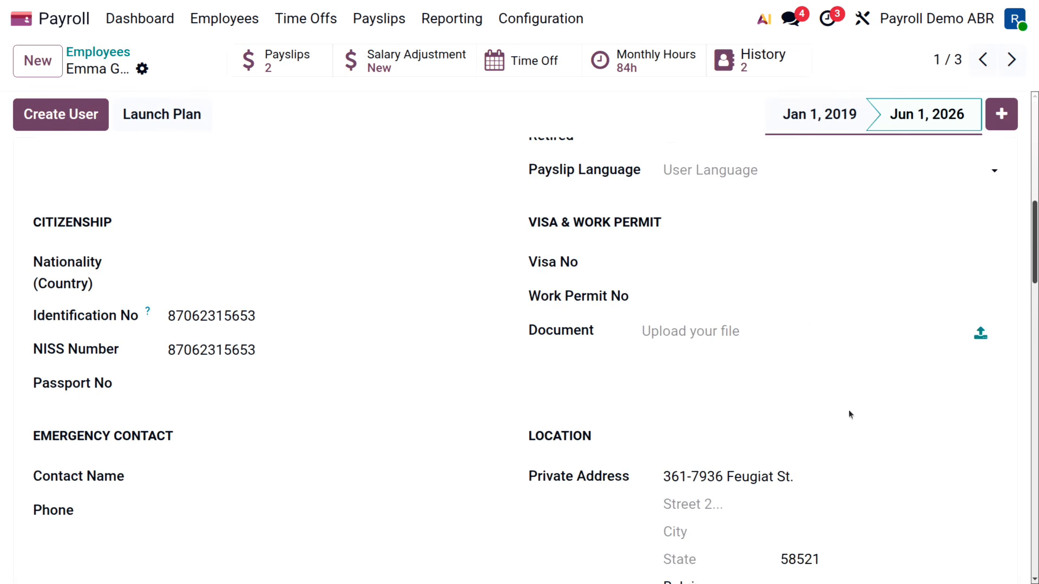
pyautogui.scroll(-3, 849, 413)
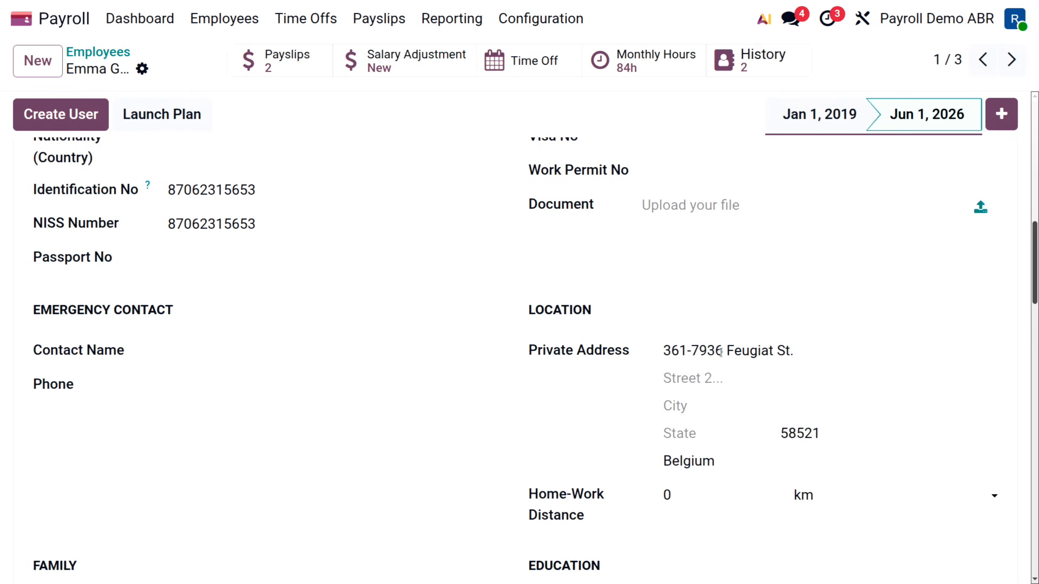
pyautogui.moveTo(720, 352); pyautogui.dragTo(645, 339)
pyautogui.write('12')
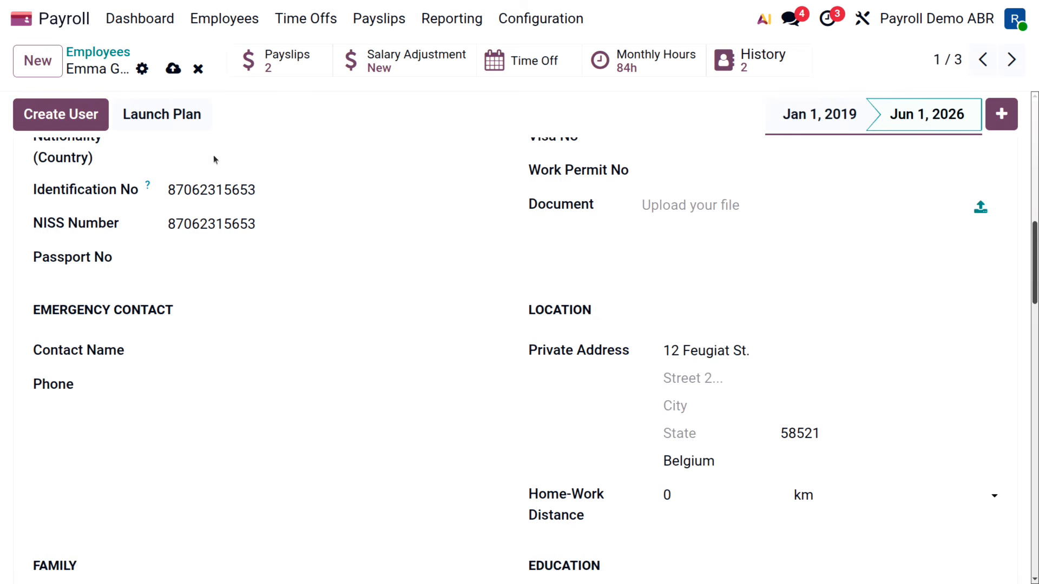
pyautogui.click(173, 69)
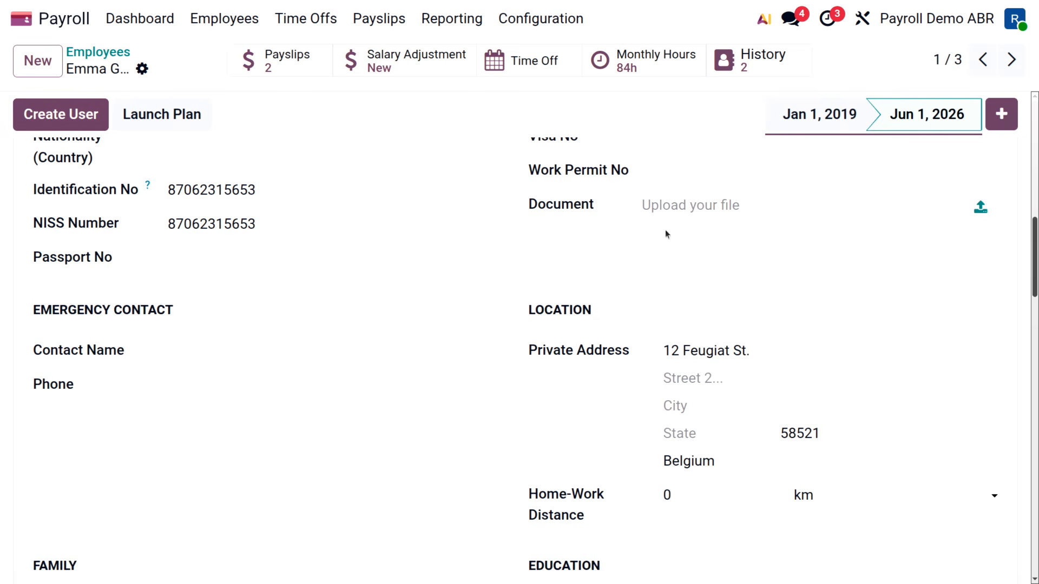
# View the private address in the January 1, 2019 version of the record, and return to the payroll dashboard
pyautogui.click(820, 129)
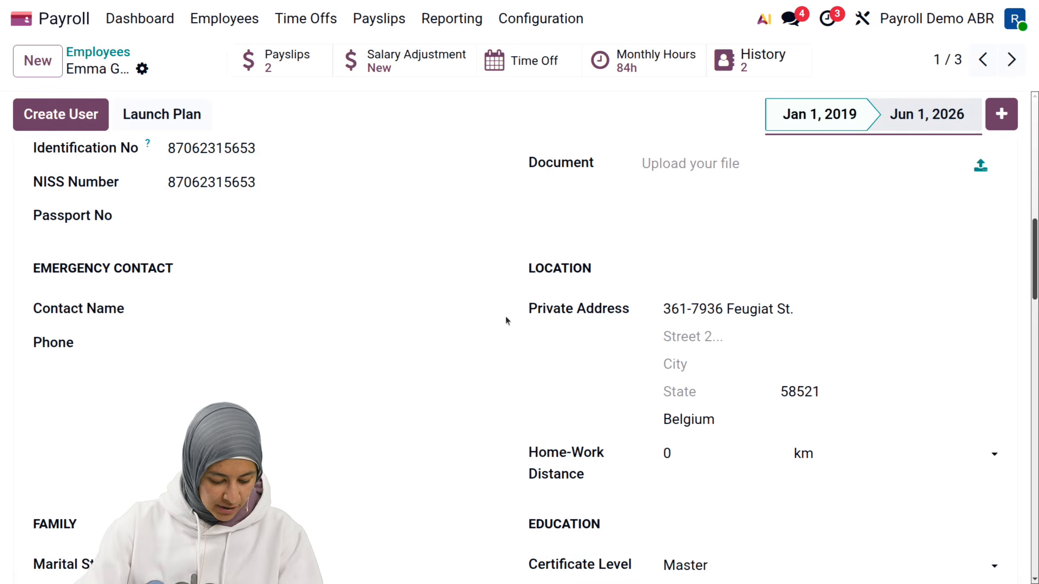
pyautogui.scroll(12, 368, 326)
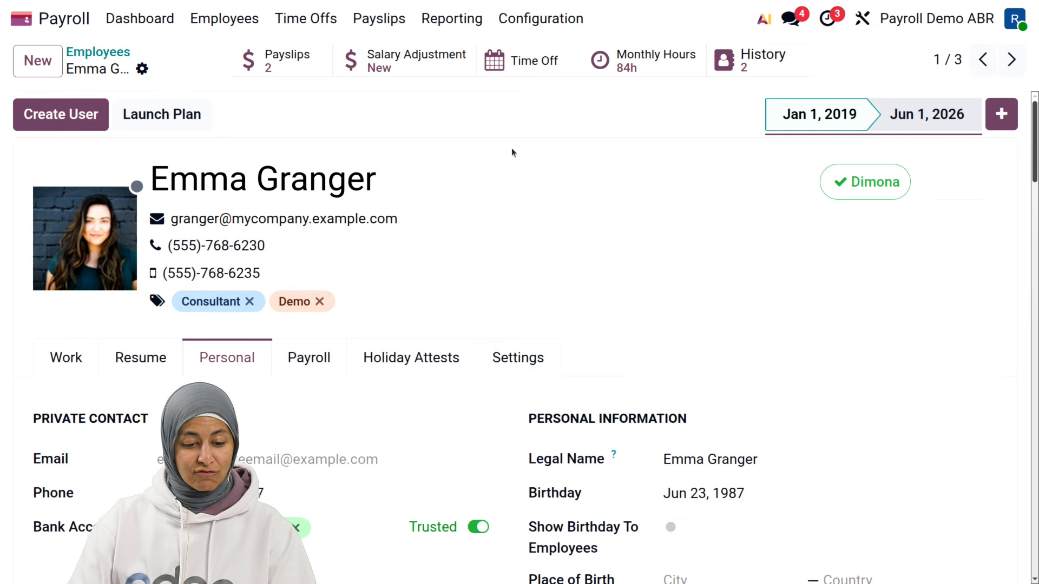
pyautogui.click(139, 18)
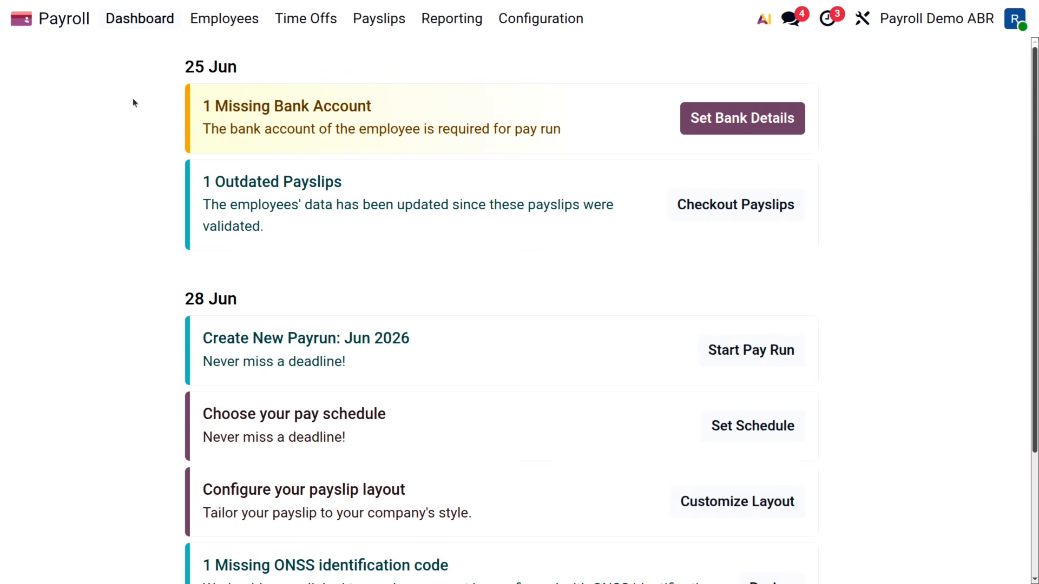
# Reopen the consultant's employee record and examine the schedule in the payroll information, including Attendance Based and the working hours
pyautogui.click(223, 20)
pyautogui.click(233, 53)
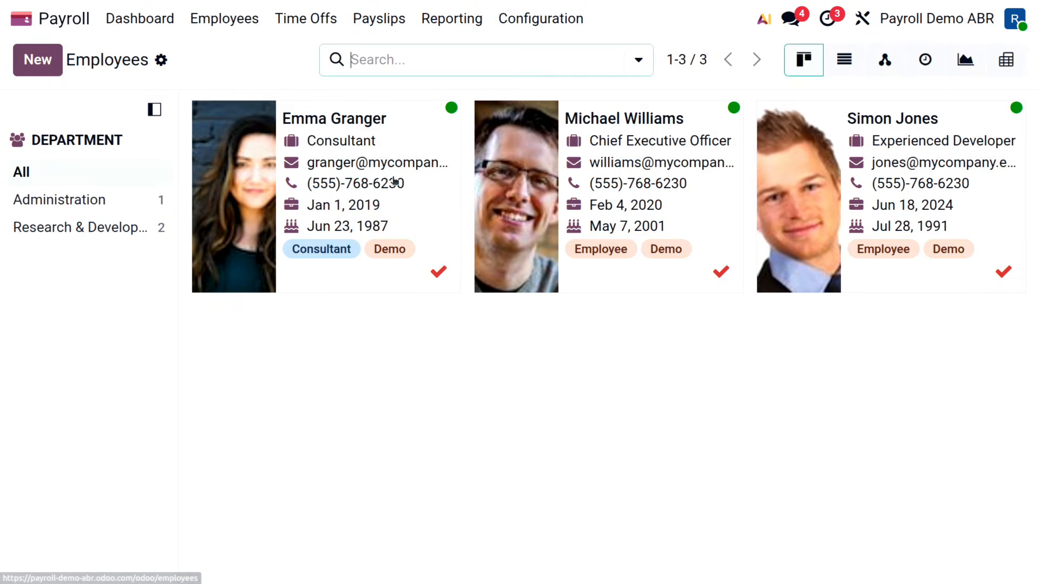
pyautogui.click(413, 151)
pyautogui.click(301, 411)
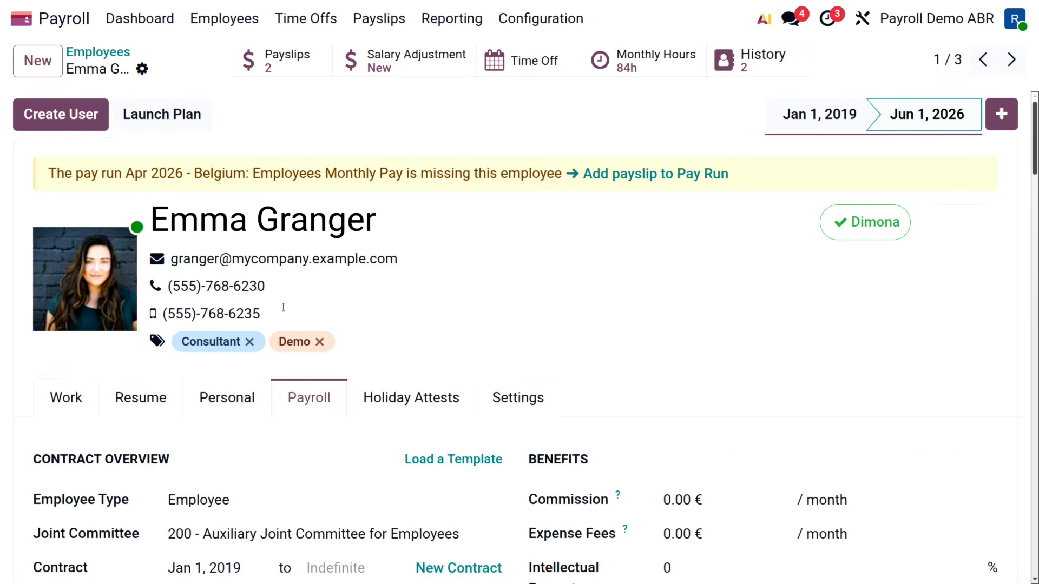
pyautogui.scroll(-10, 229, 280)
pyautogui.scroll(-3, 311, 319)
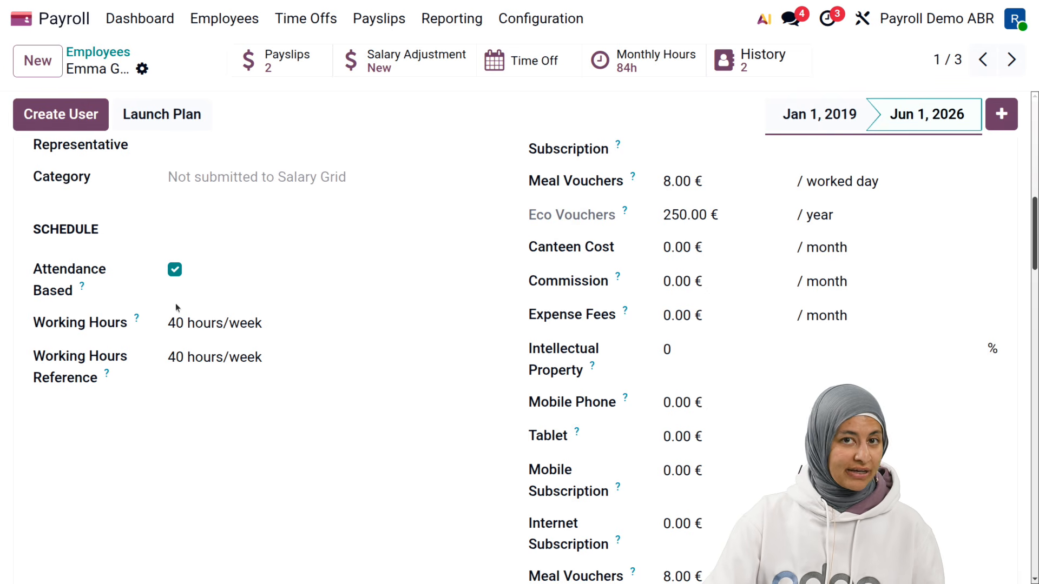
# Leave the employee record and view the employees' monthly time off overview for June 2026
pyautogui.click(120, 57)
pyautogui.click(142, 30)
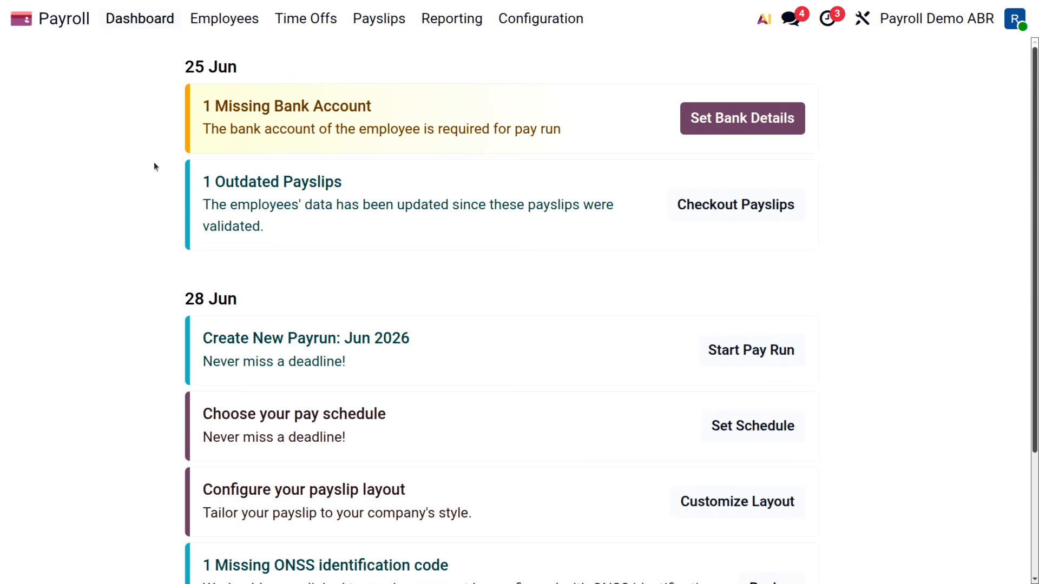
pyautogui.click(301, 23)
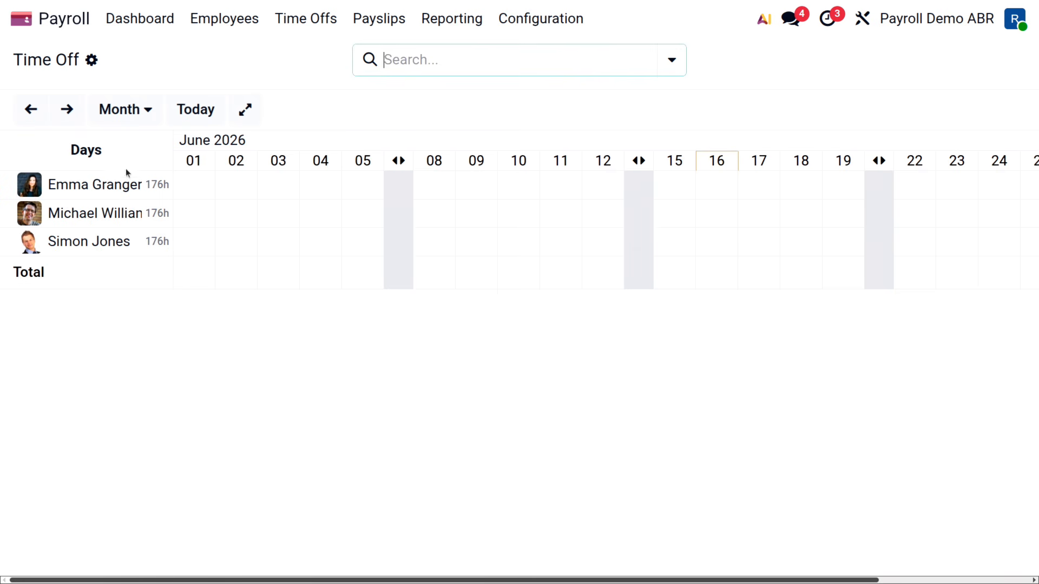
pyautogui.click(154, 14)
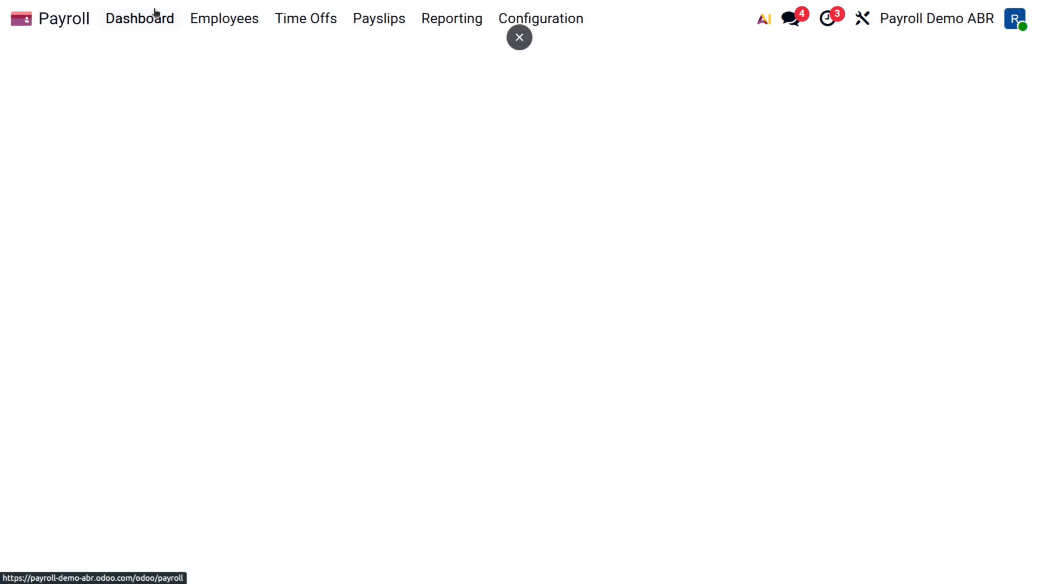
# Switch to the Attendances app and view the employees' attendances for June 15, 2026
pyautogui.click(20, 25)
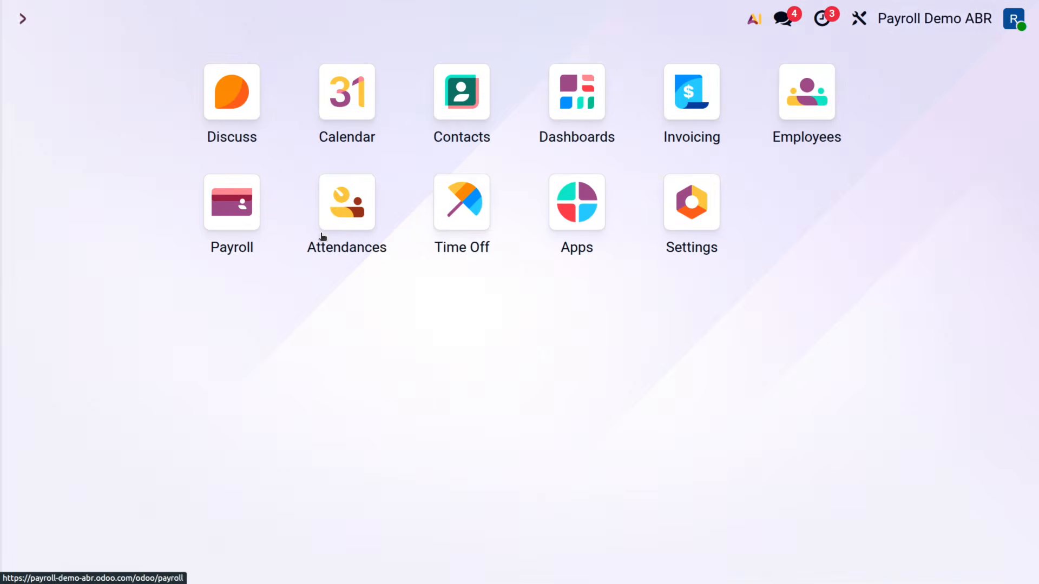
pyautogui.click(360, 233)
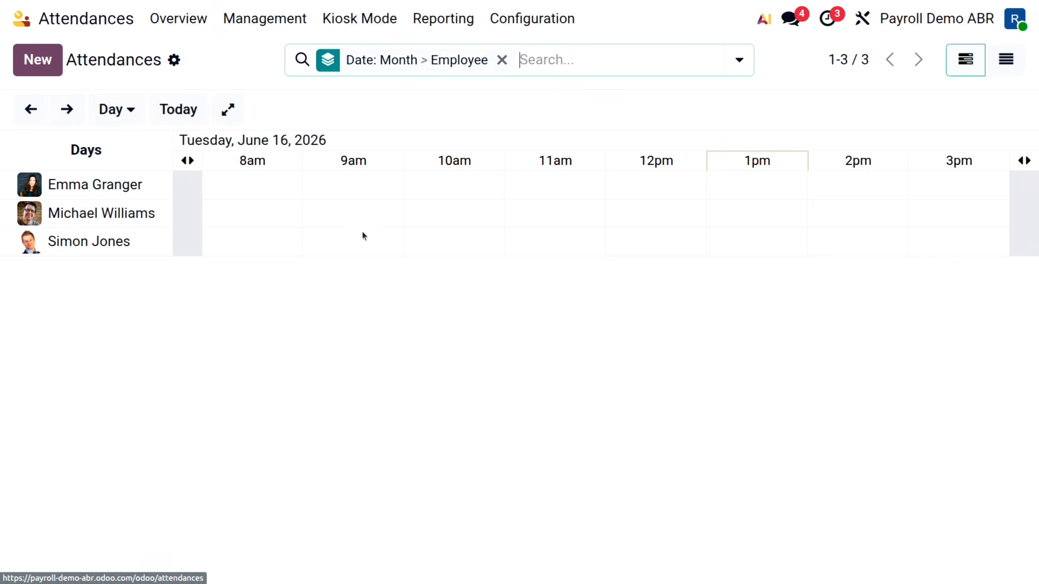
pyautogui.click(31, 109)
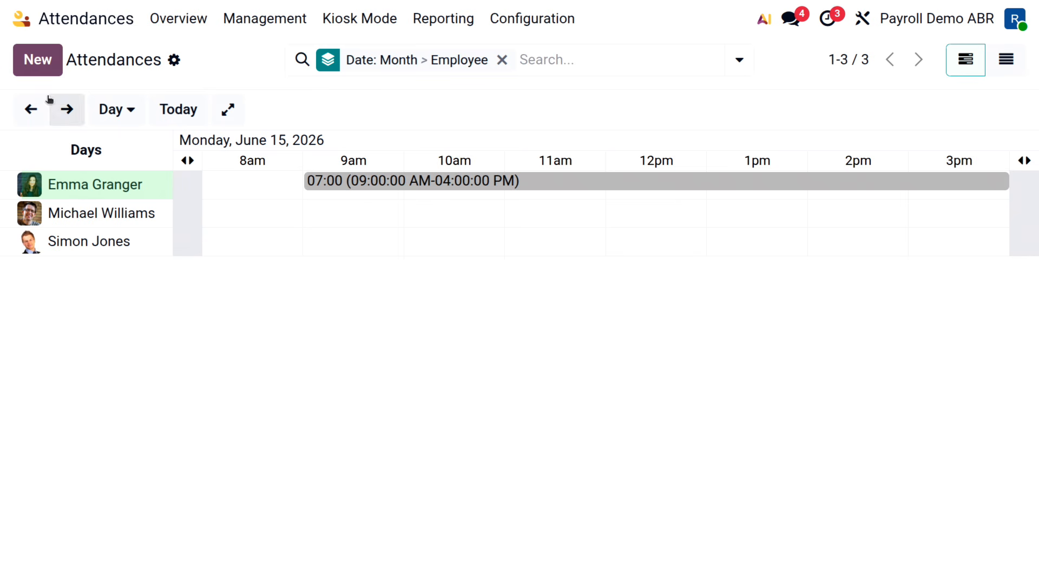
# Switch back to Payroll, open the employee flagged for a missing bank account and check the Bank Accounts field in the personal information
pyautogui.click(23, 20)
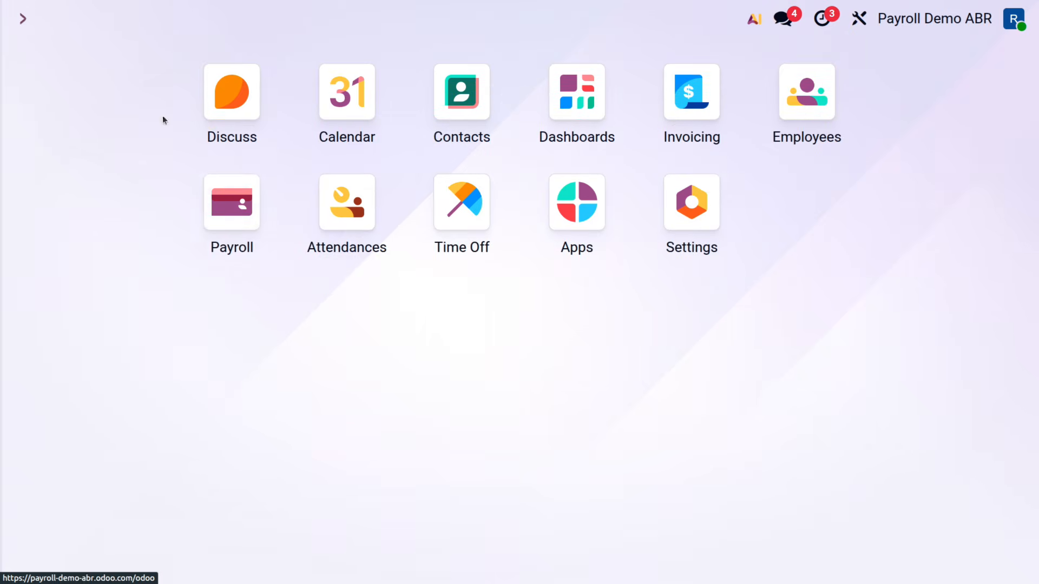
pyautogui.click(249, 226)
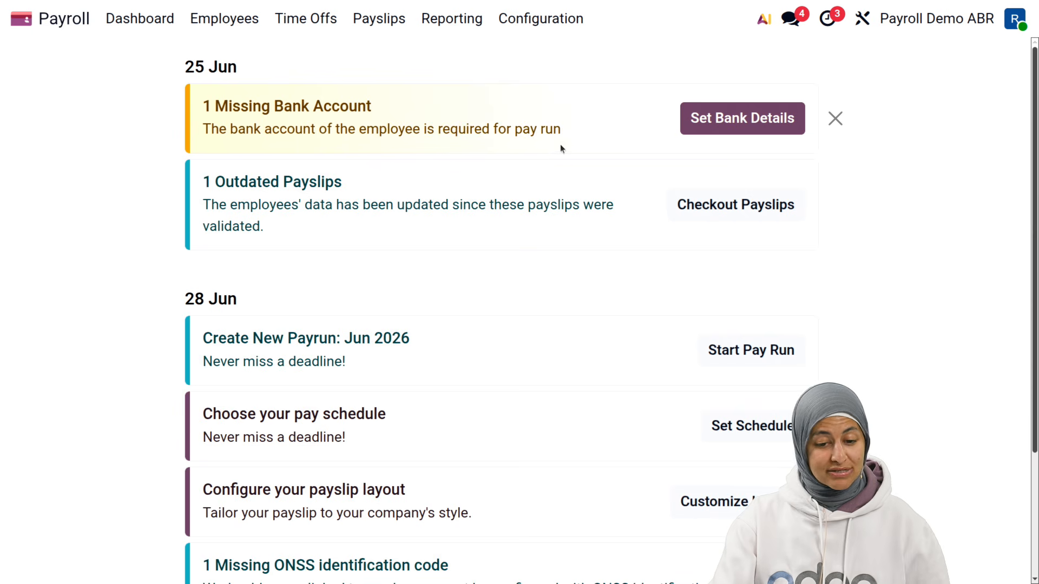
pyautogui.click(712, 125)
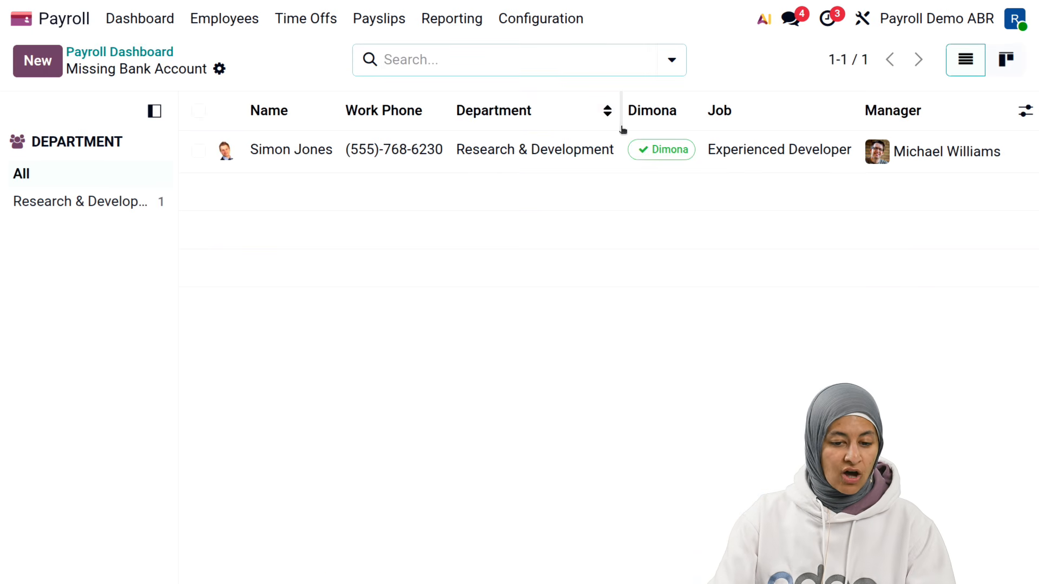
pyautogui.click(451, 158)
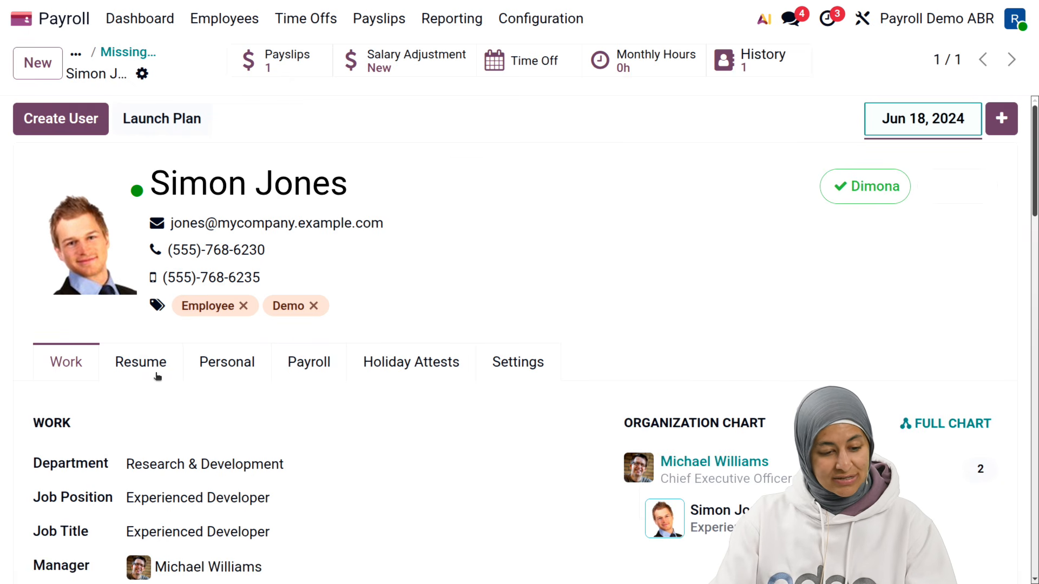
pyautogui.click(235, 366)
pyautogui.scroll(-3, 254, 454)
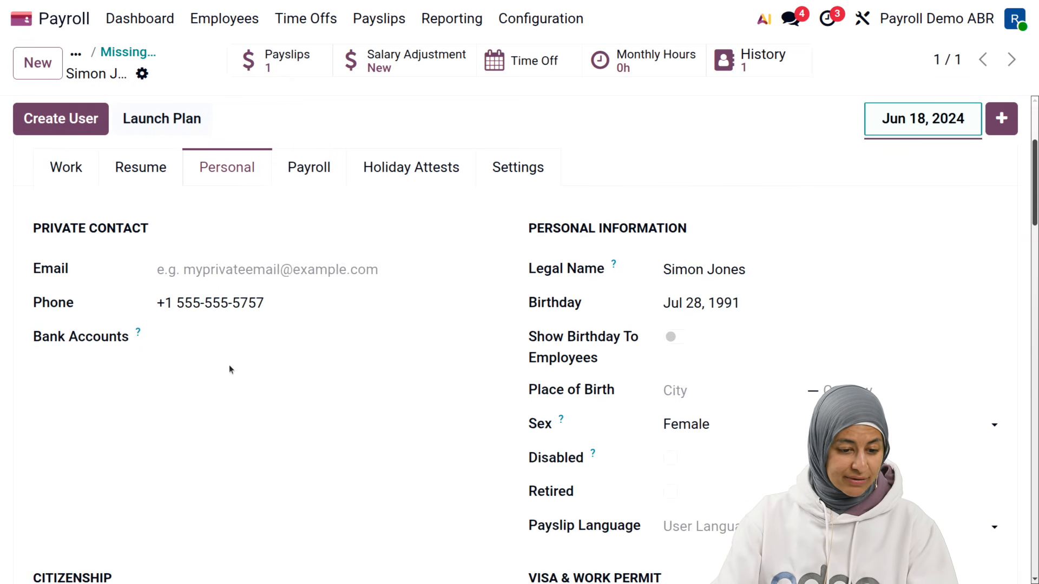
# Assign the available trusted bank account to the employee, save the record and return to the payroll dashboard
pyautogui.click(226, 342)
pyautogui.click(251, 364)
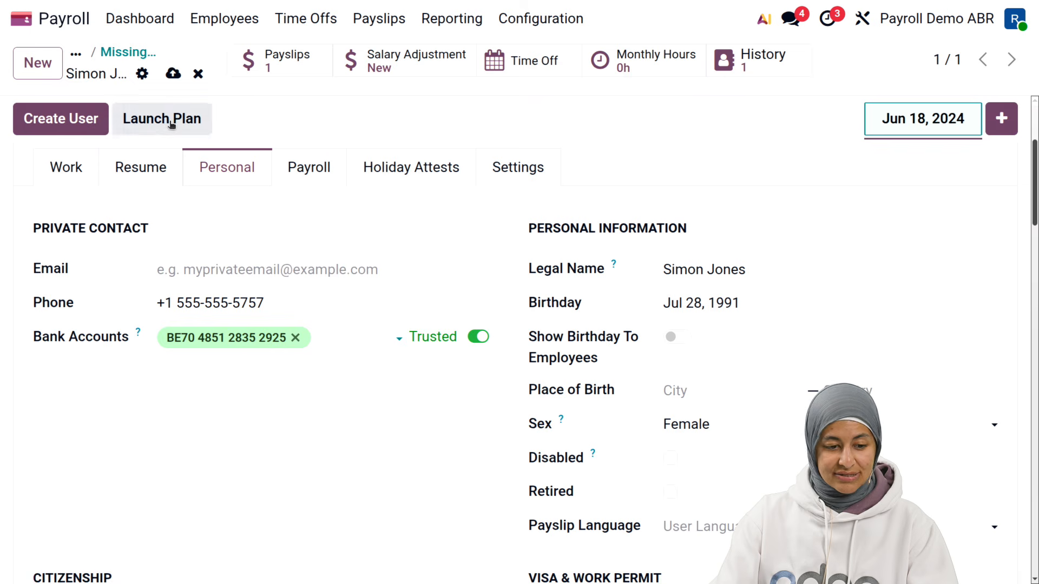
pyautogui.click(172, 74)
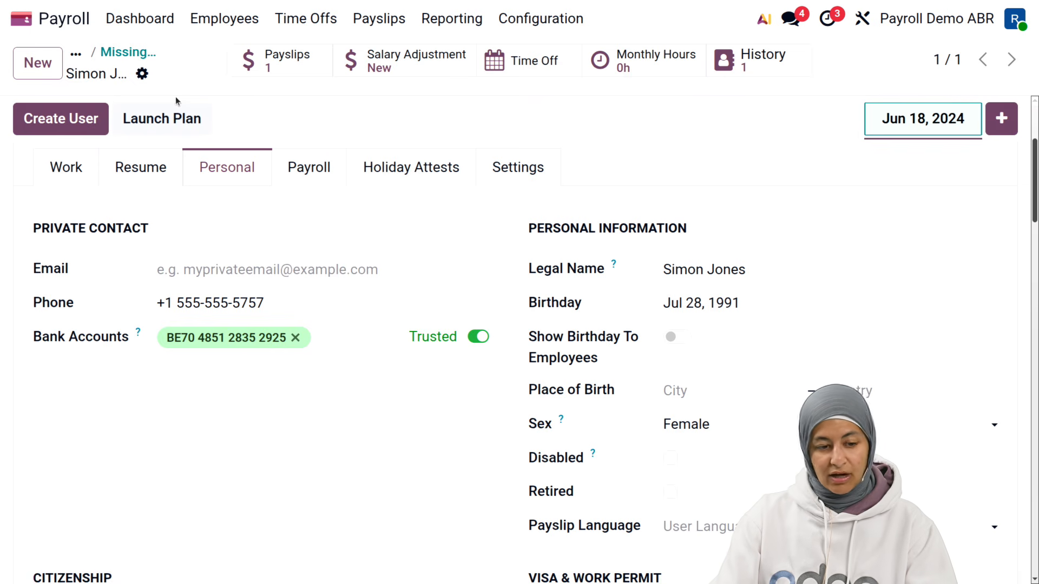
pyautogui.click(129, 53)
pyautogui.click(143, 54)
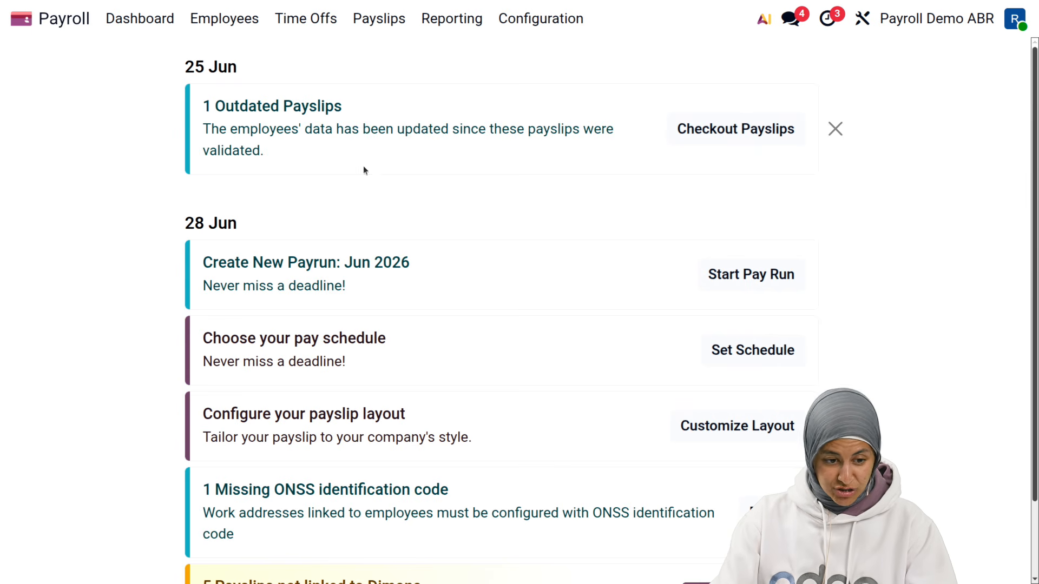
# Set the pay schedule with June 2026 as the first payrun month and 28 of the pay month as the closing date
pyautogui.scroll(-1, 335, 190)
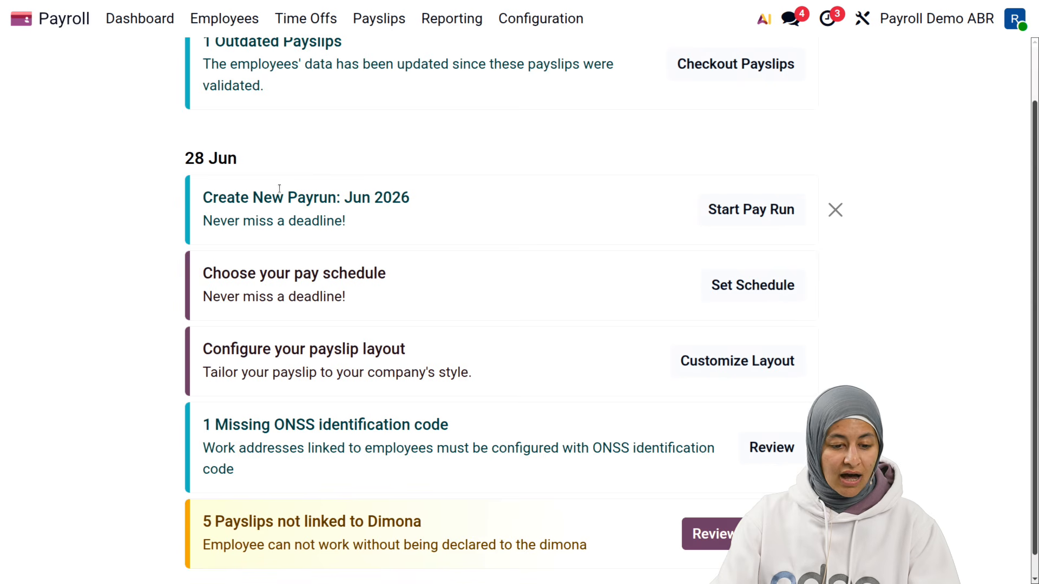
pyautogui.scroll(1, 359, 190)
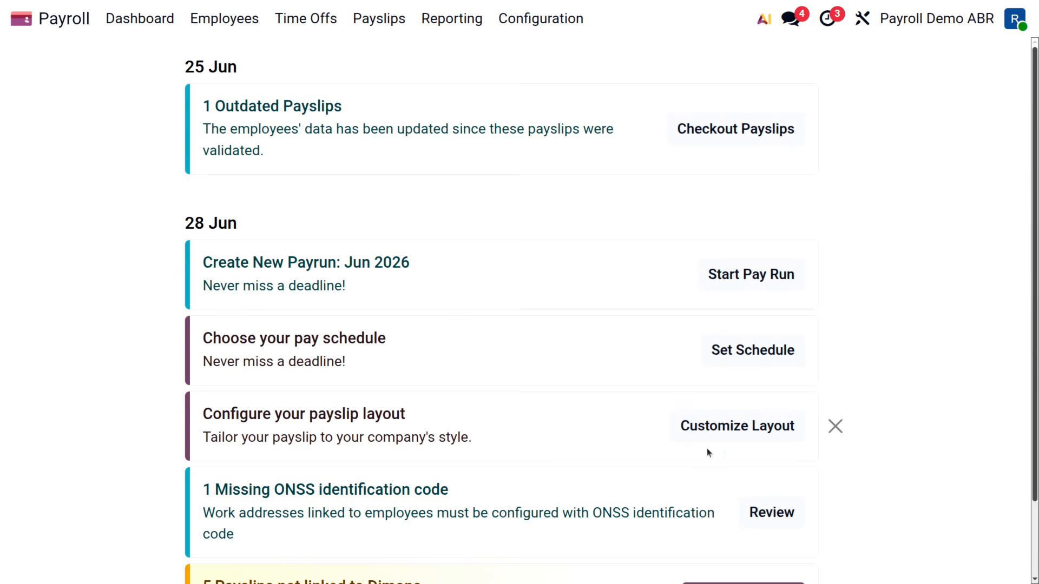
pyautogui.scroll(-3, 575, 420)
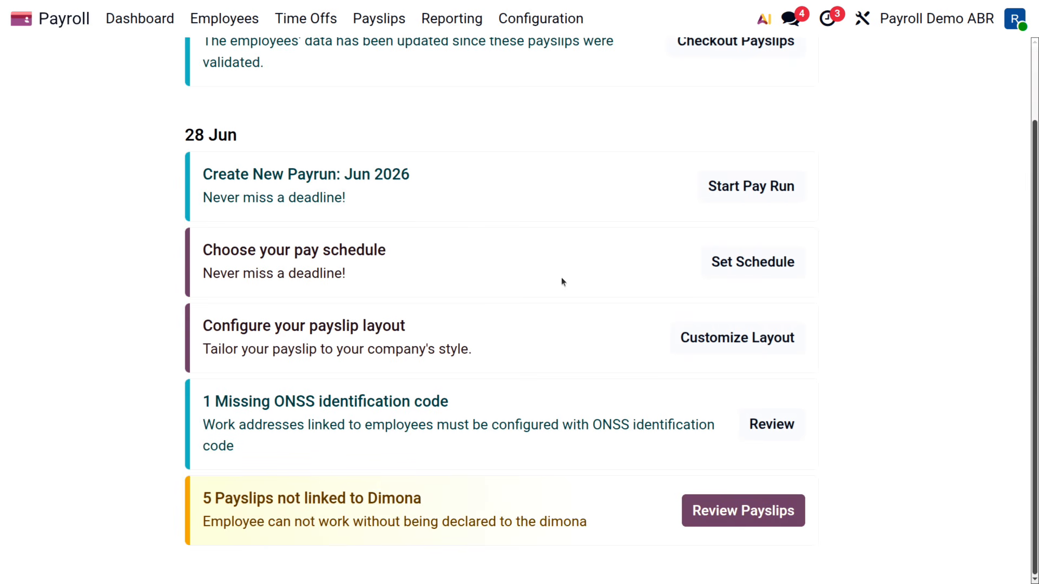
pyautogui.click(775, 269)
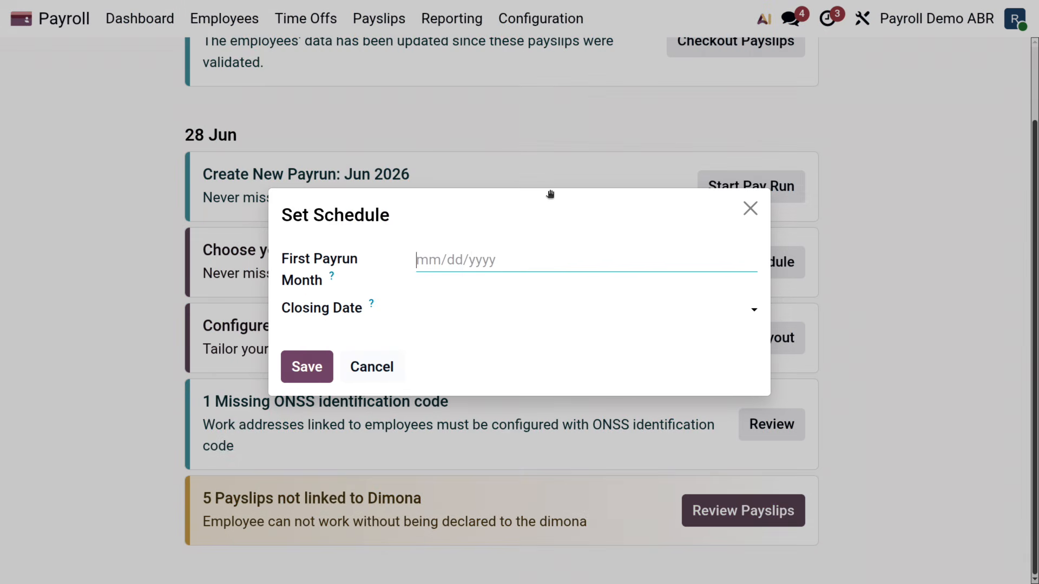
pyautogui.click(480, 261)
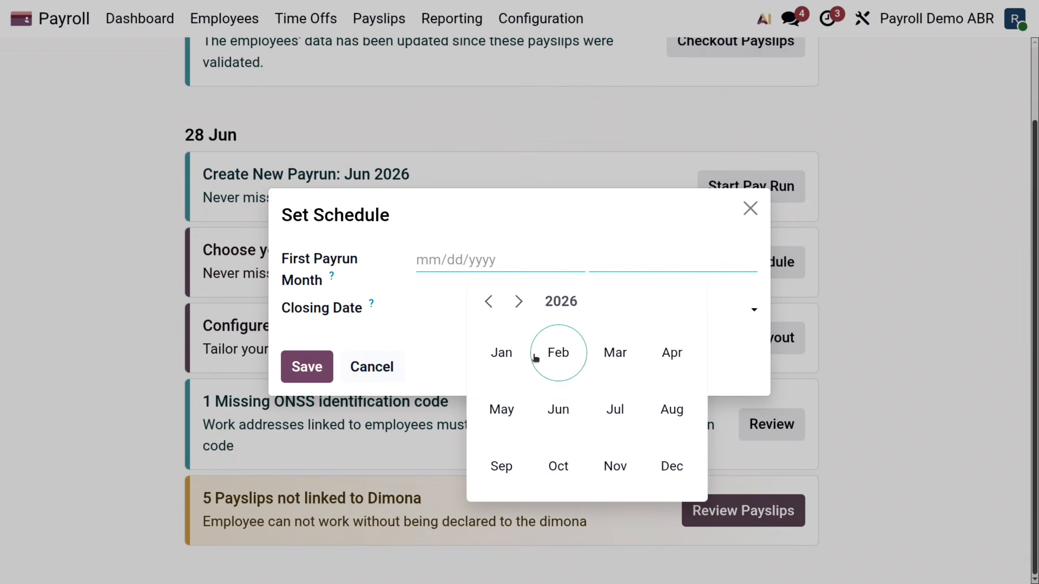
pyautogui.click(578, 398)
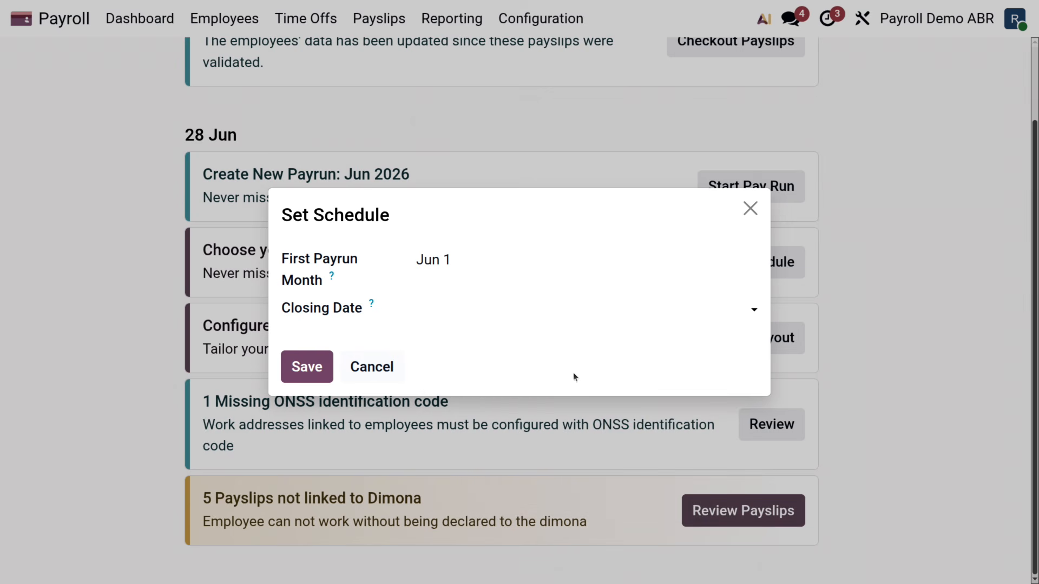
pyautogui.click(485, 307)
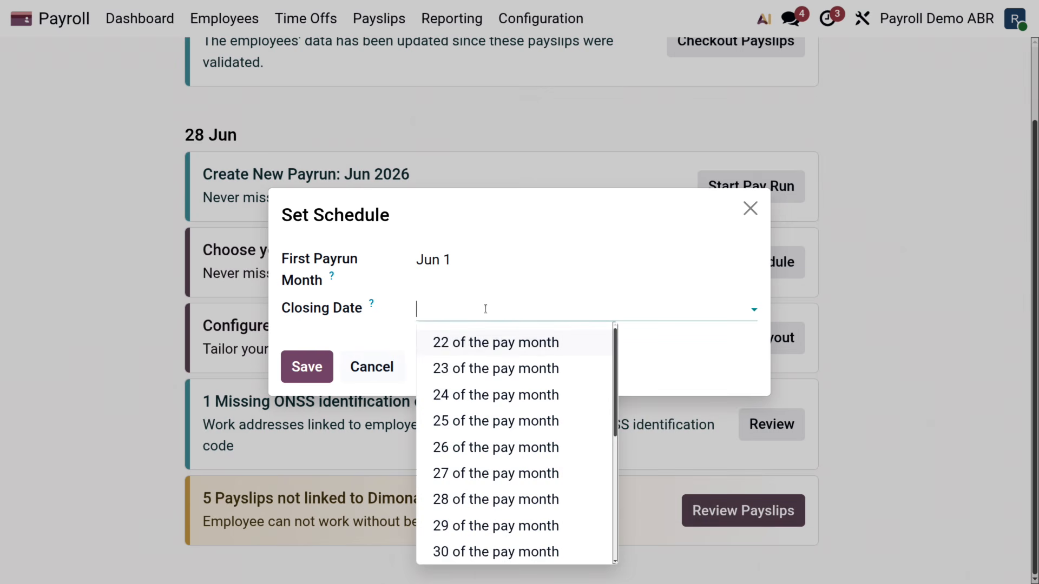
pyautogui.scroll(-1, 507, 393)
pyautogui.scroll(-3, 507, 393)
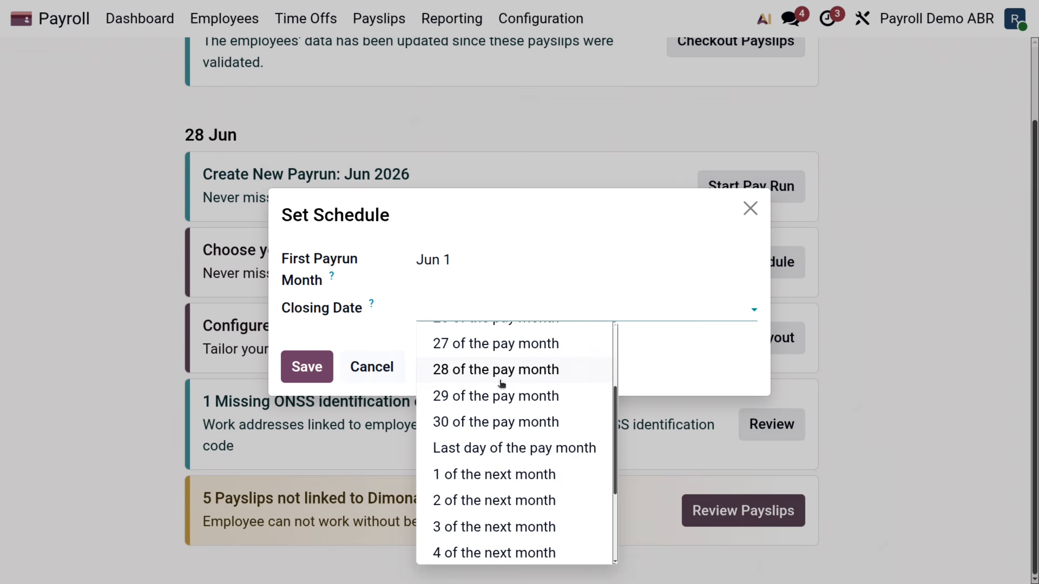
pyautogui.click(501, 382)
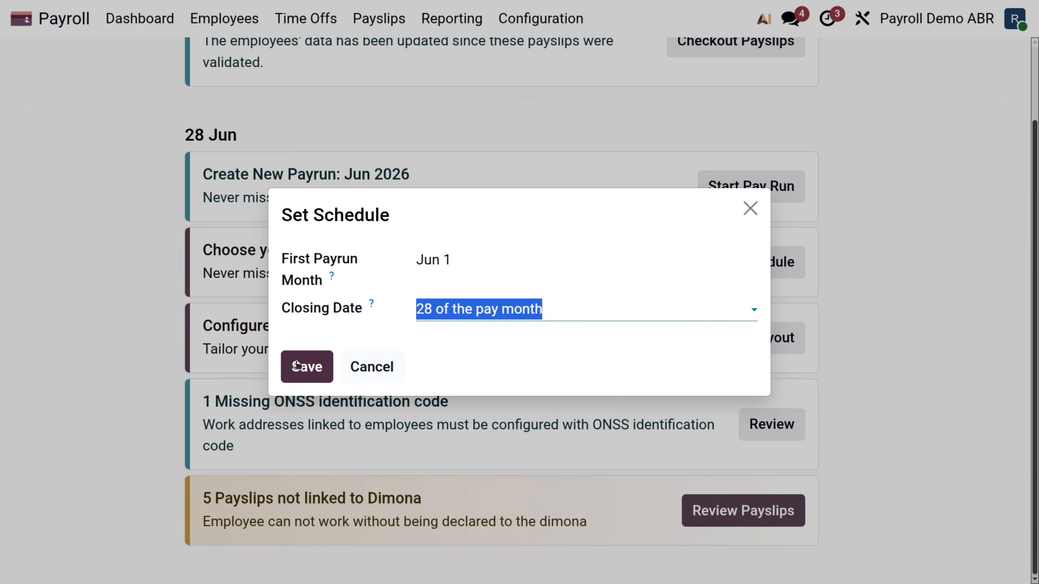
pyautogui.click(297, 366)
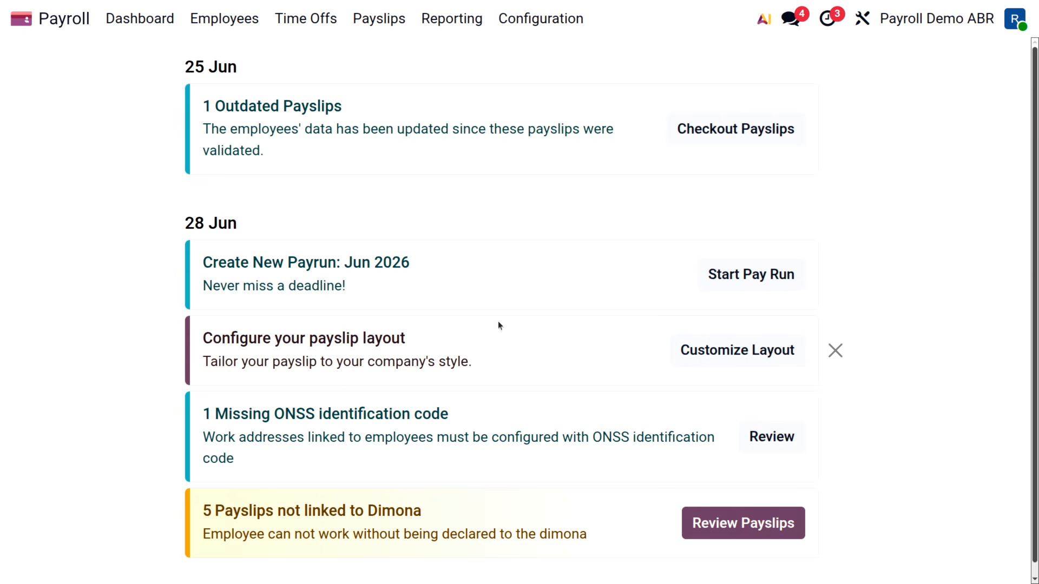
# Review the payroll settings, including the options for sending payslips to employees, keep When Confirmed and return to the dashboard
pyautogui.click(541, 22)
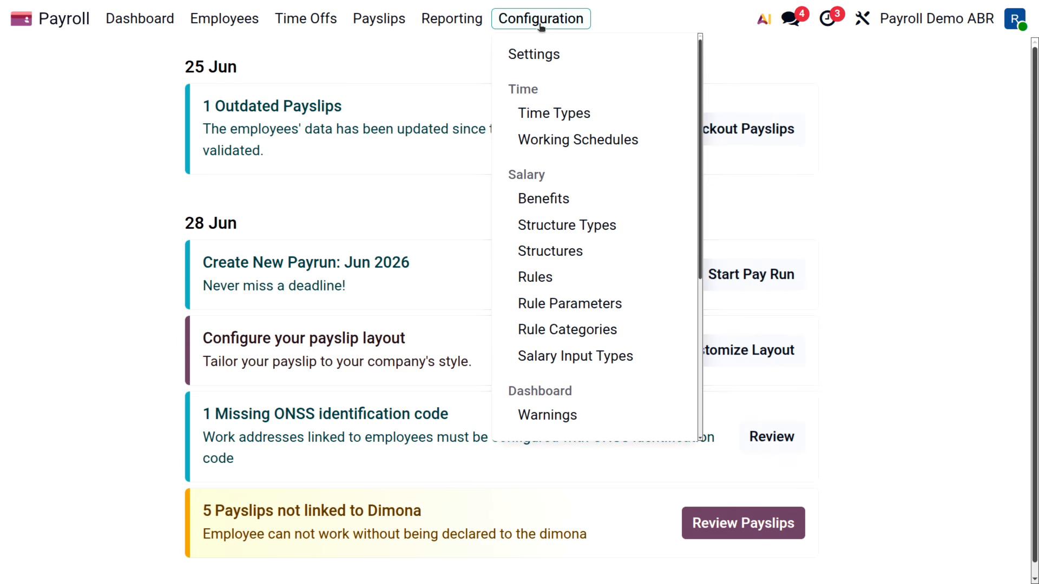
pyautogui.click(545, 54)
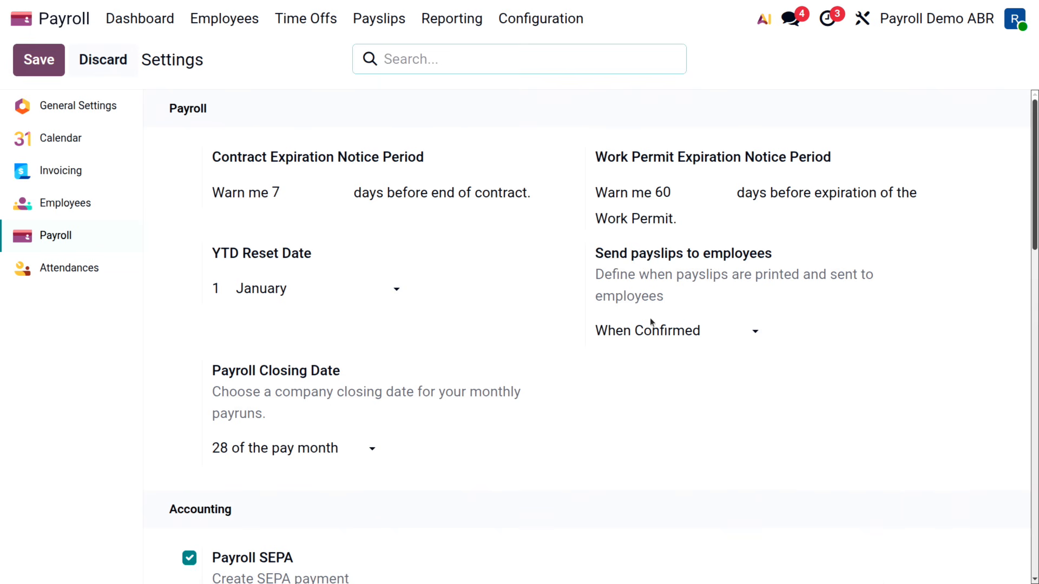
pyautogui.click(644, 332)
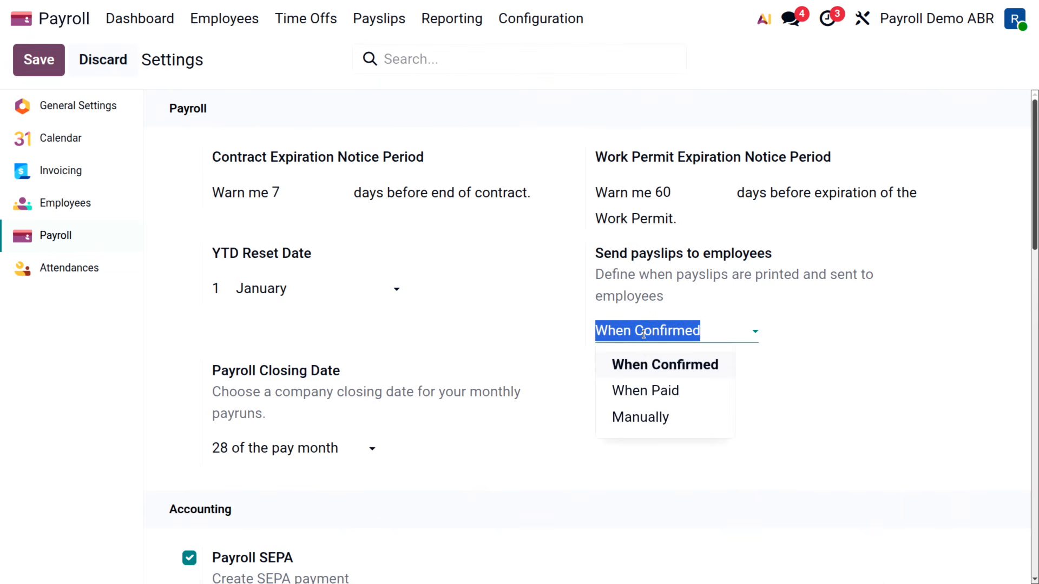
pyautogui.click(646, 365)
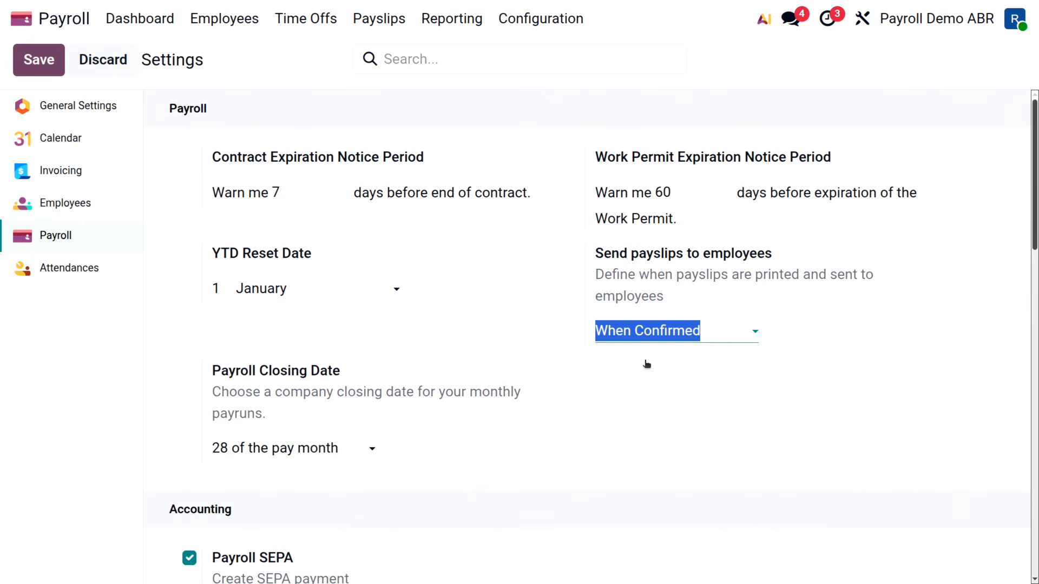
pyautogui.click(707, 335)
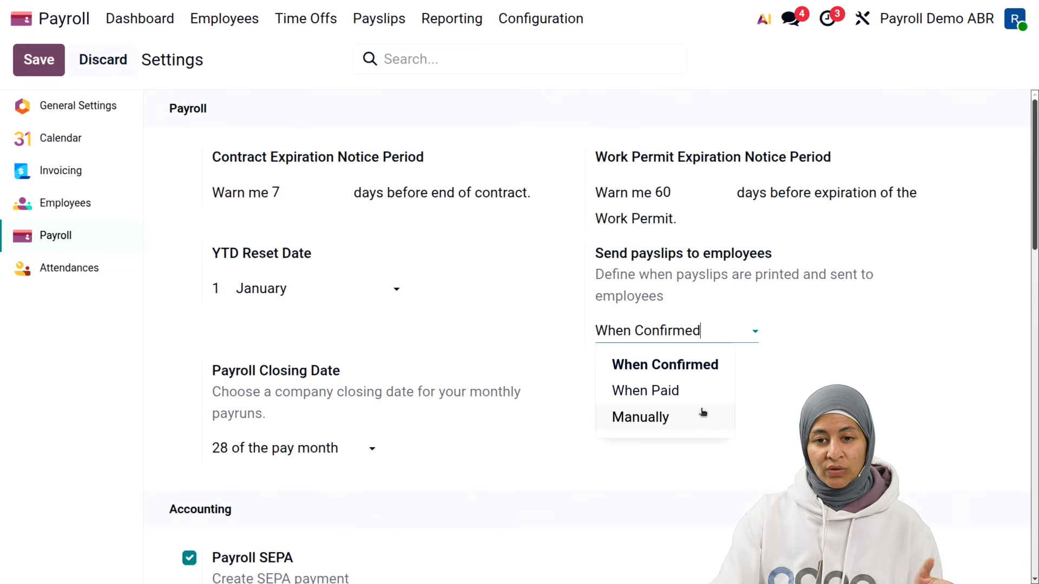
pyautogui.click(737, 335)
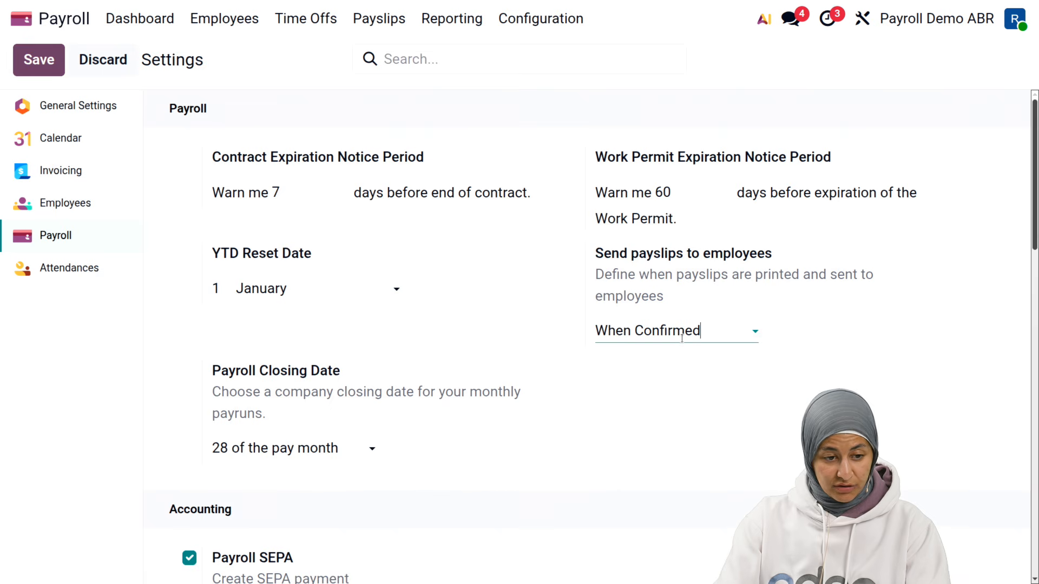
pyautogui.click(163, 35)
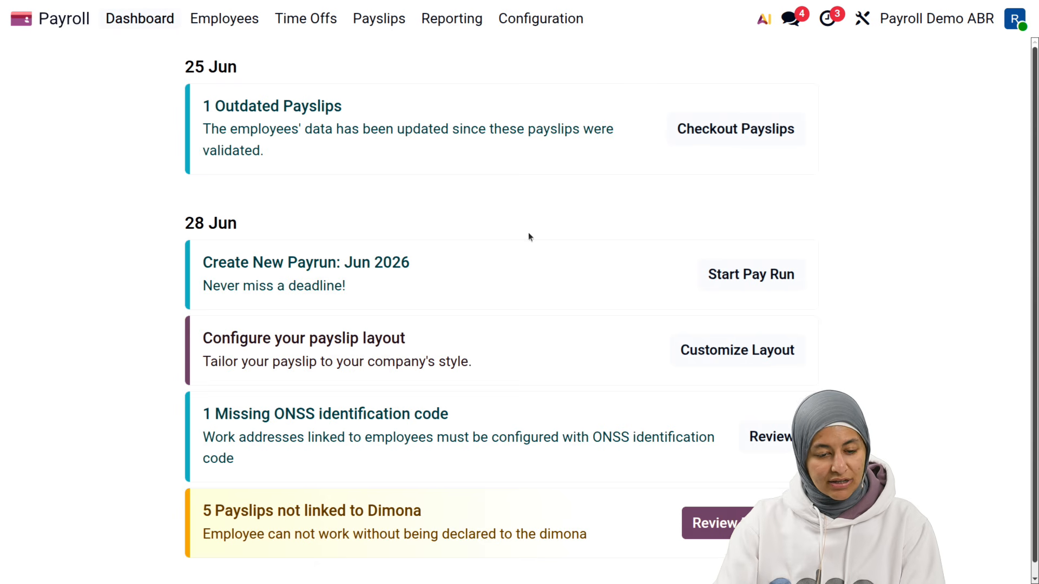
# Open the payroll warnings configuration and examine the full list of warnings with their descriptions and color classes
pyautogui.click(539, 19)
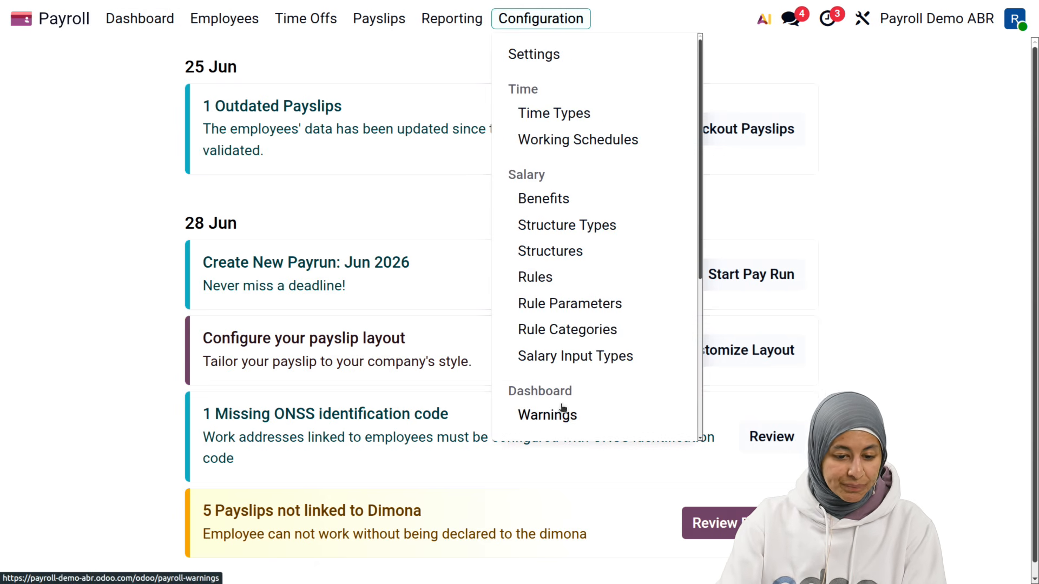
pyautogui.click(541, 417)
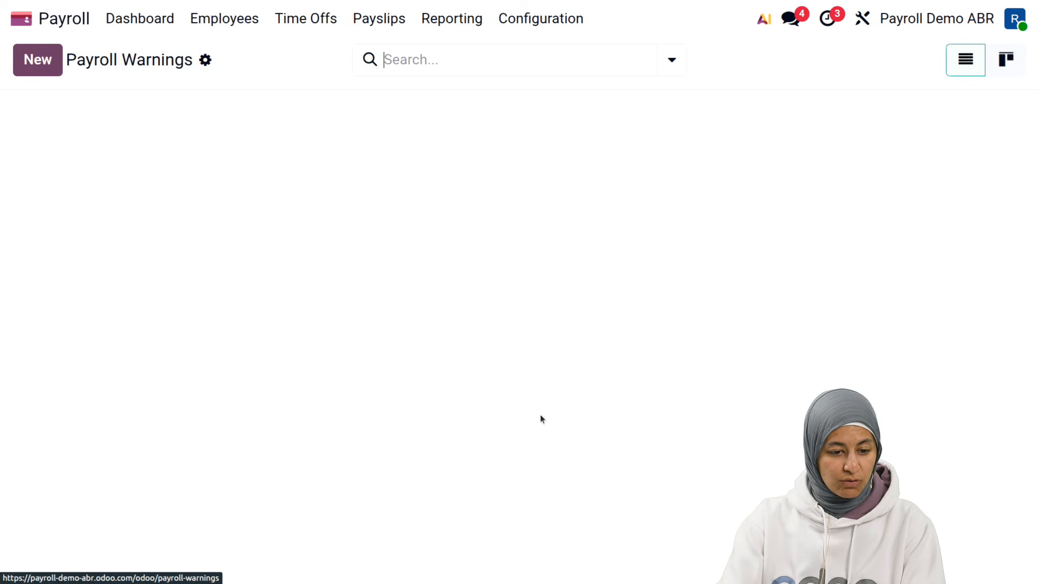
pyautogui.scroll(-12, 353, 213)
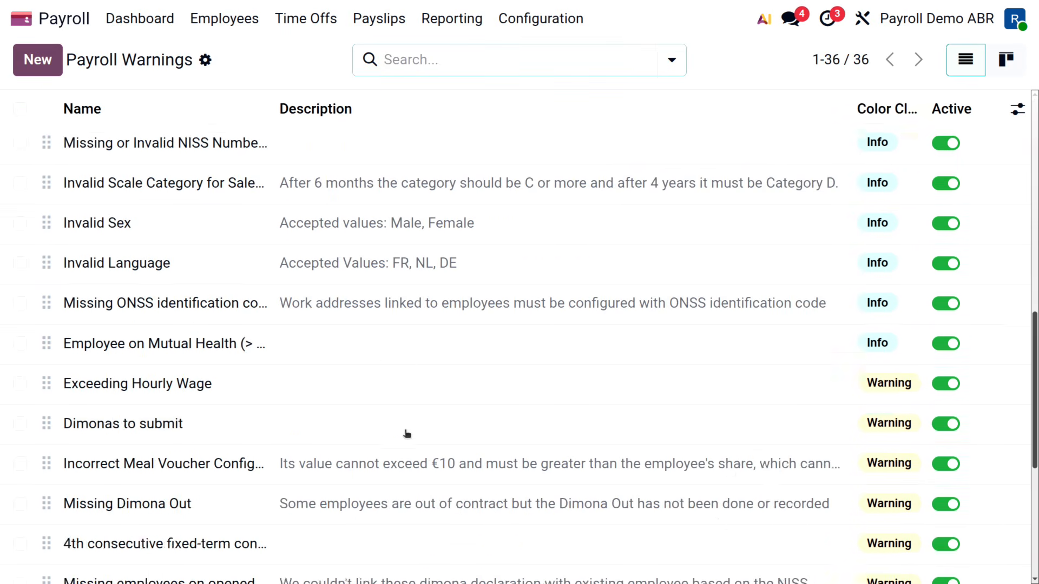
pyautogui.scroll(-5, 532, 237)
pyautogui.scroll(15, 501, 477)
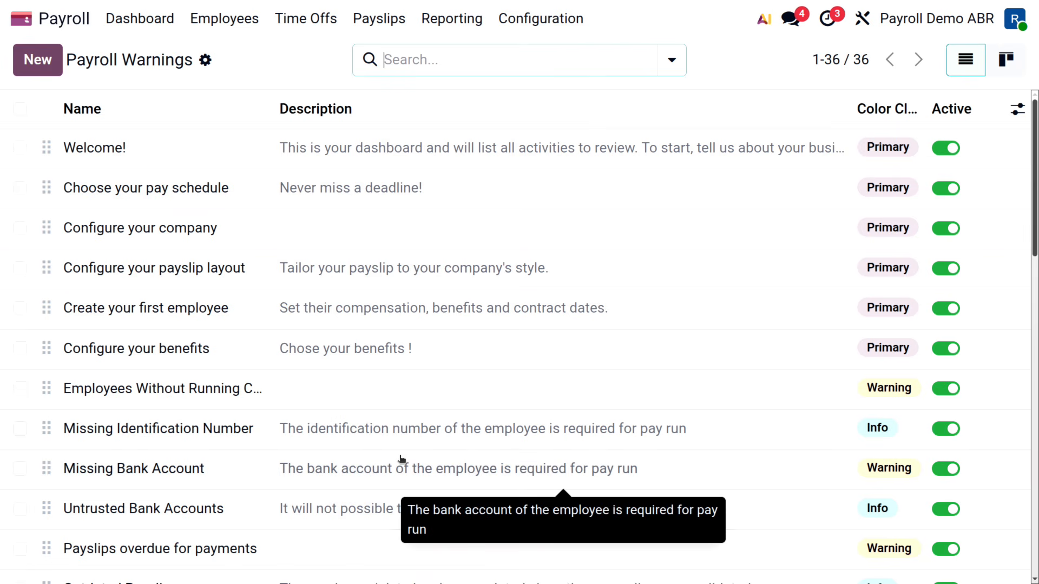
# Start a new payroll warning of type Domain, check the available models, discard the draft and return to the dashboard
pyautogui.click(34, 63)
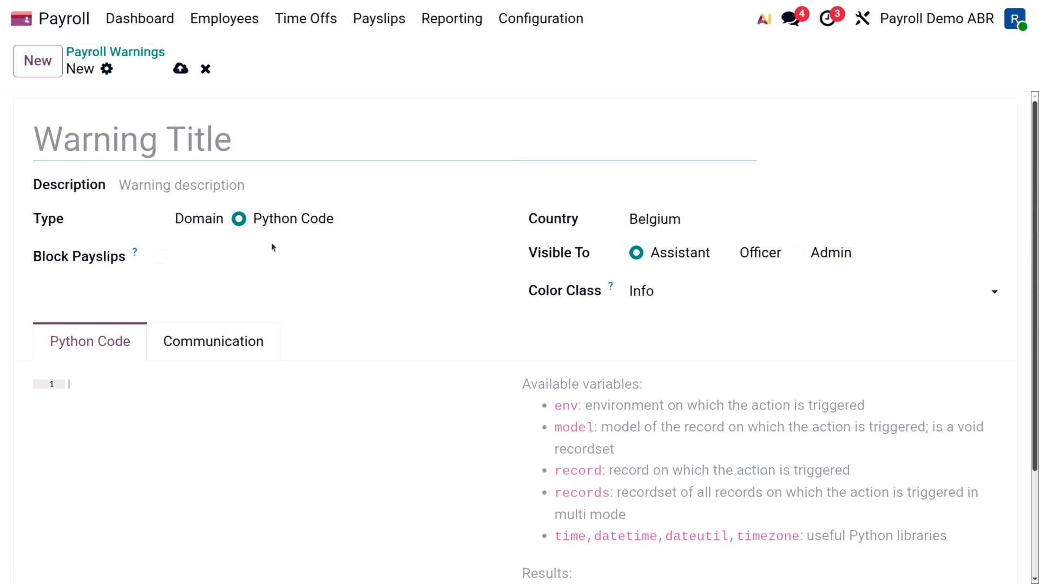
pyautogui.moveTo(254, 219); pyautogui.dragTo(339, 226)
pyautogui.click(339, 225)
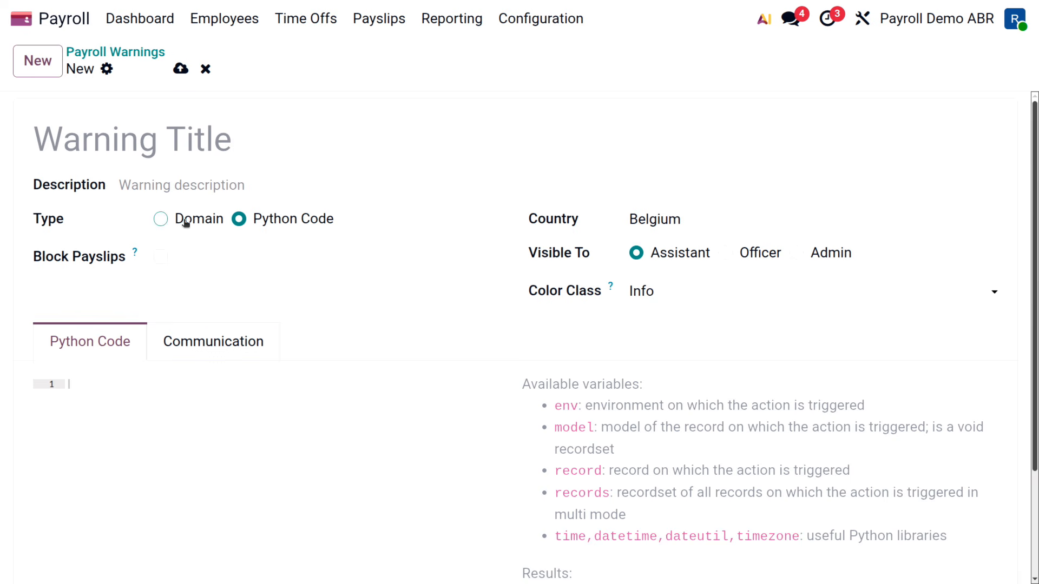
pyautogui.click(161, 220)
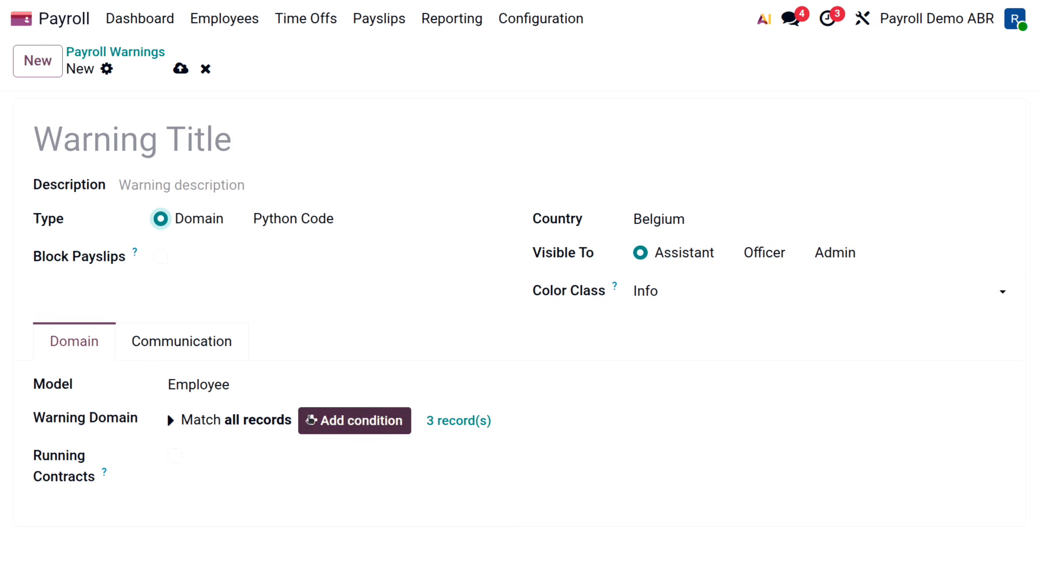
pyautogui.click(271, 395)
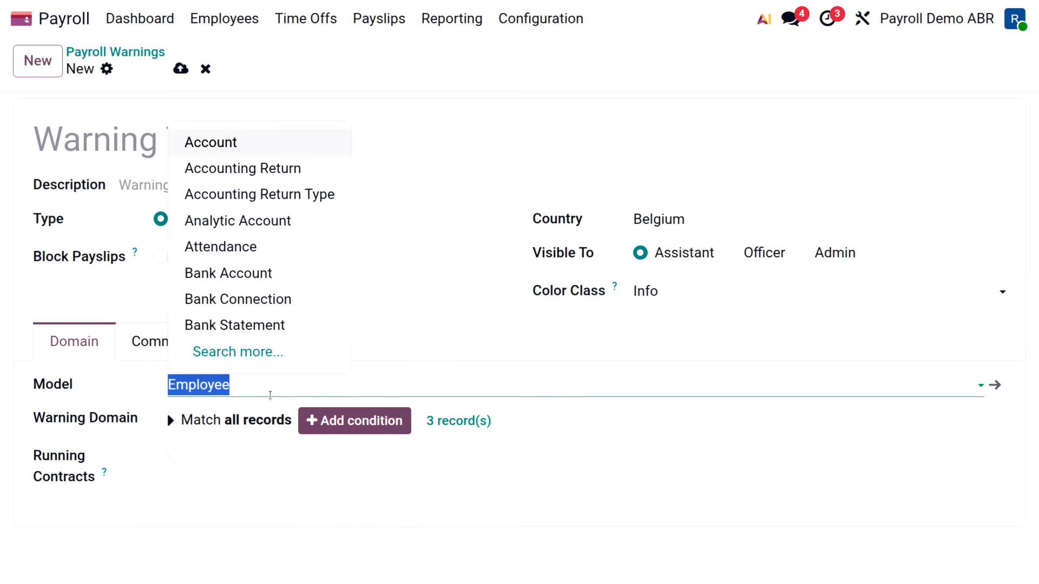
pyautogui.click(480, 362)
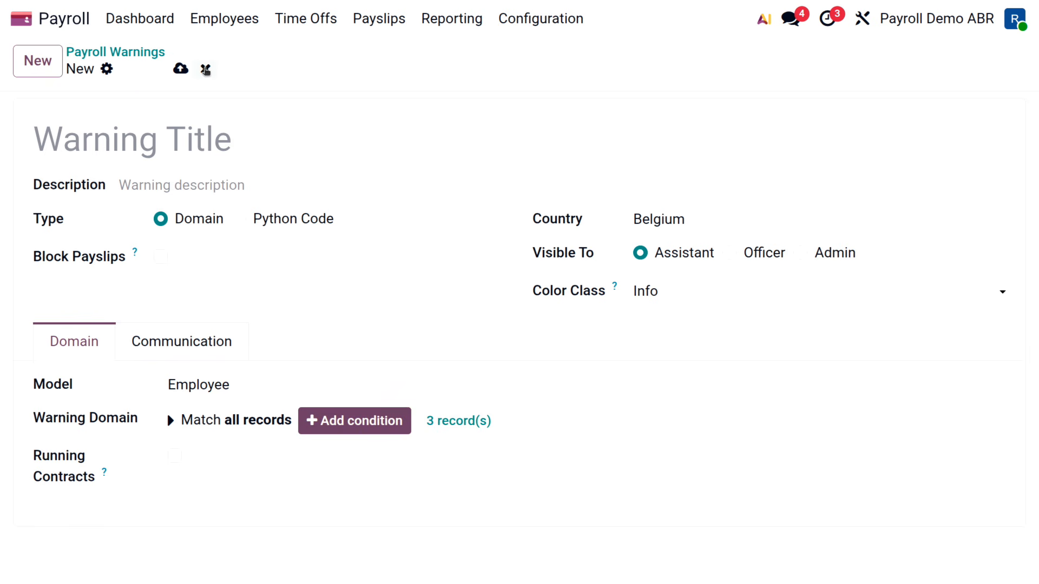
pyautogui.click(206, 69)
pyautogui.click(131, 22)
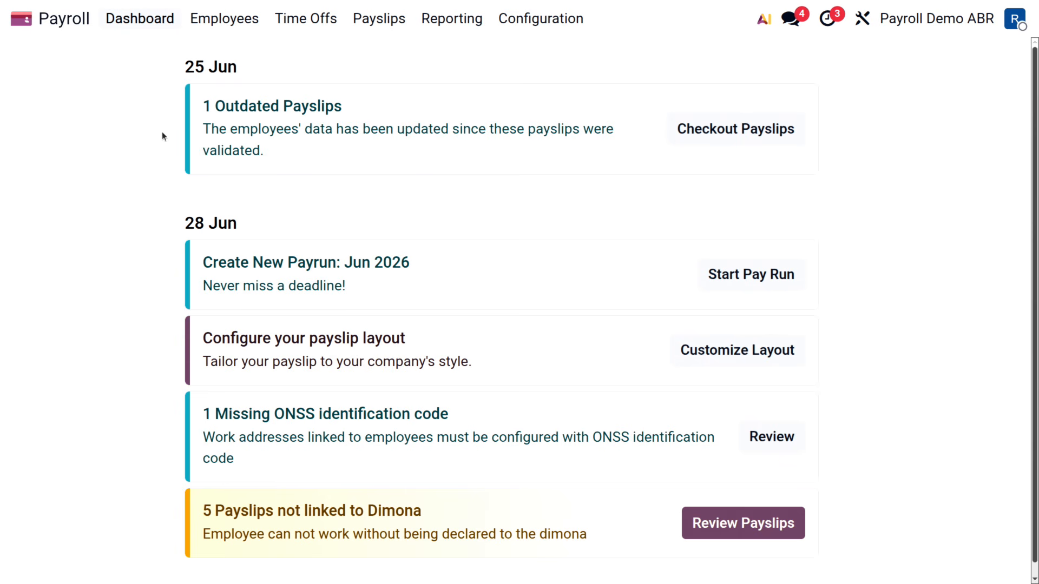
# Open the list of salary adjustments for employees
pyautogui.click(224, 16)
pyautogui.click(250, 78)
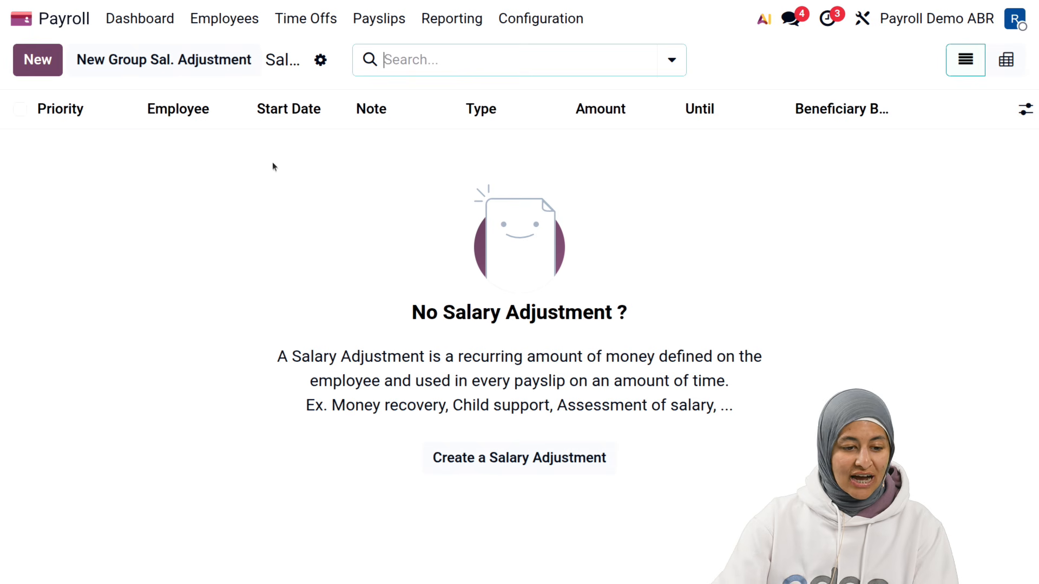
# Start a new salary adjustment for the second listed employee with the type Attachment of Salary
pyautogui.click(36, 58)
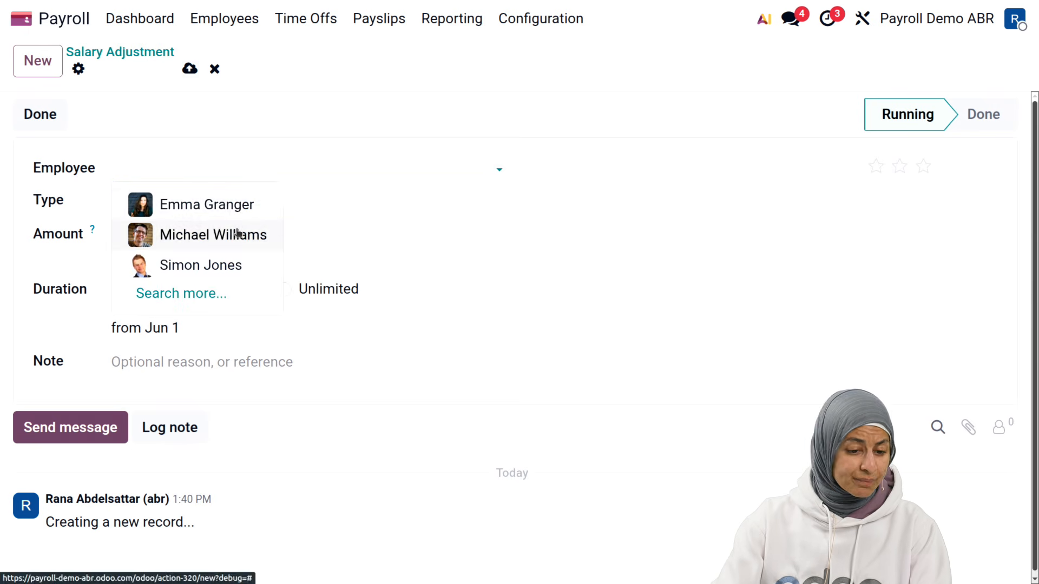
pyautogui.click(232, 234)
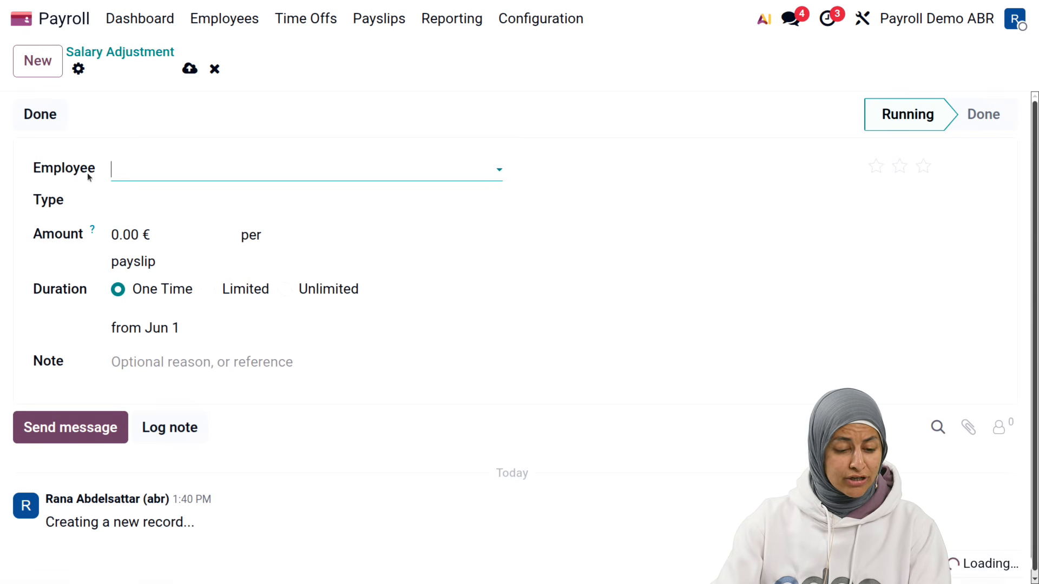
pyautogui.click(246, 195)
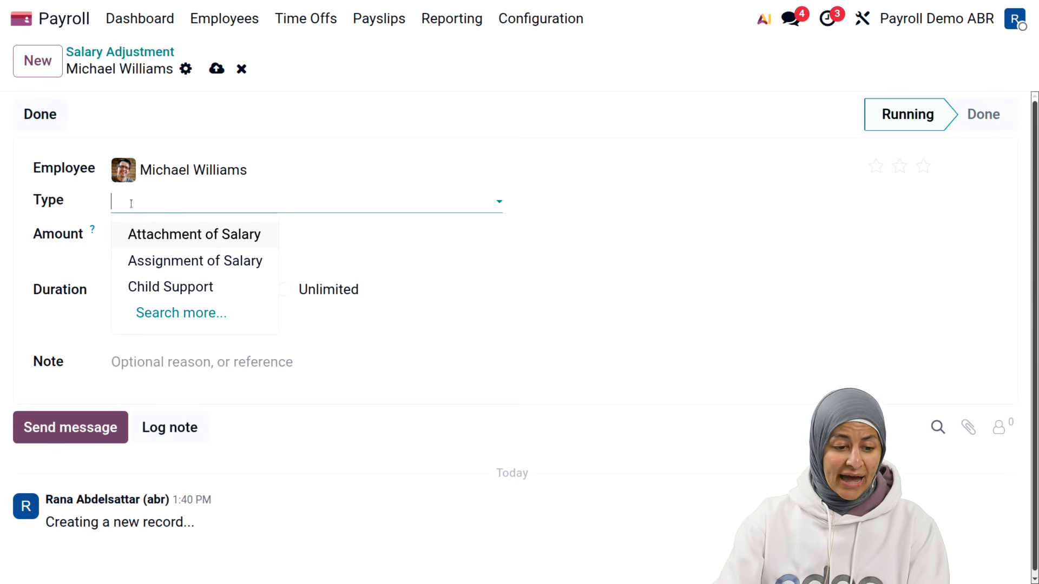
pyautogui.click(184, 242)
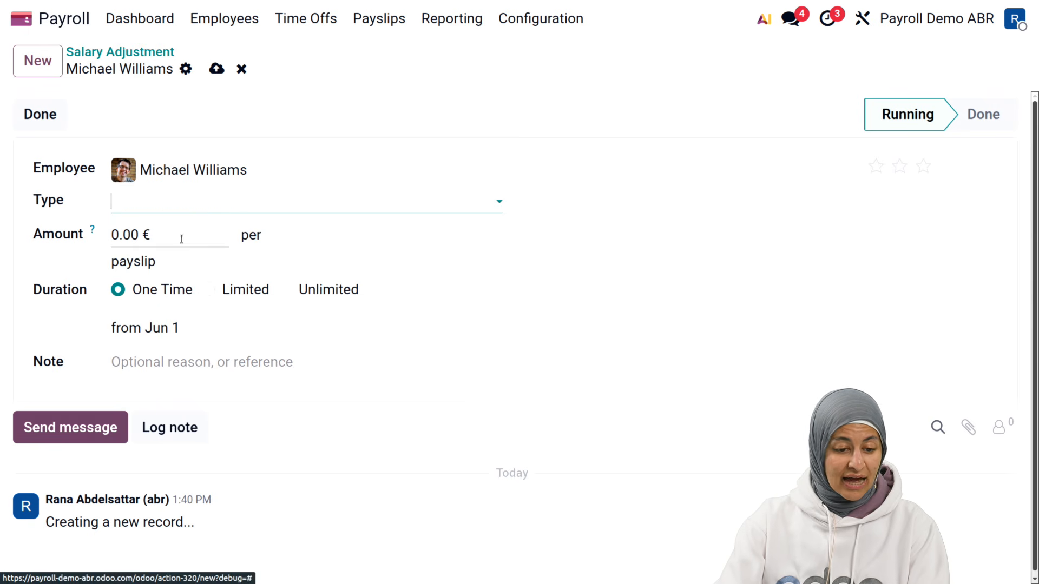
pyautogui.click(343, 204)
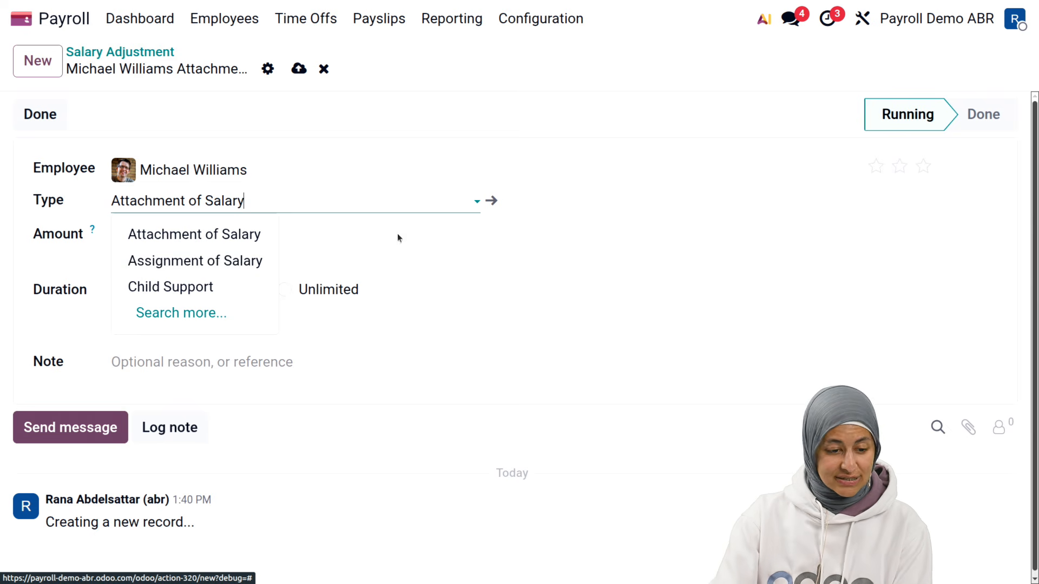
pyautogui.click(276, 219)
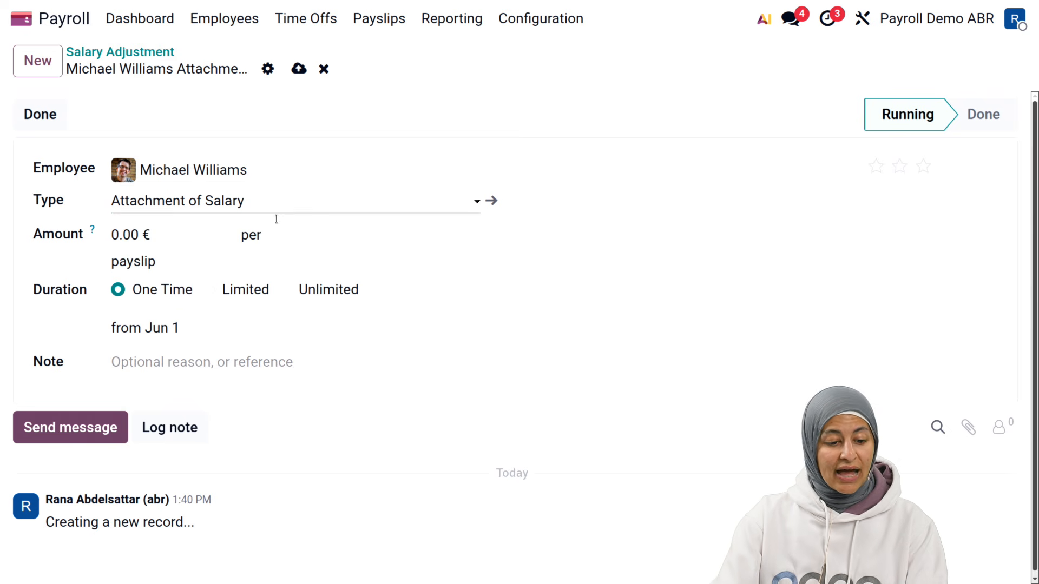
# Set the draft adjustment's amount to 100 € per payslip with a One Time duration
pyautogui.click(138, 243)
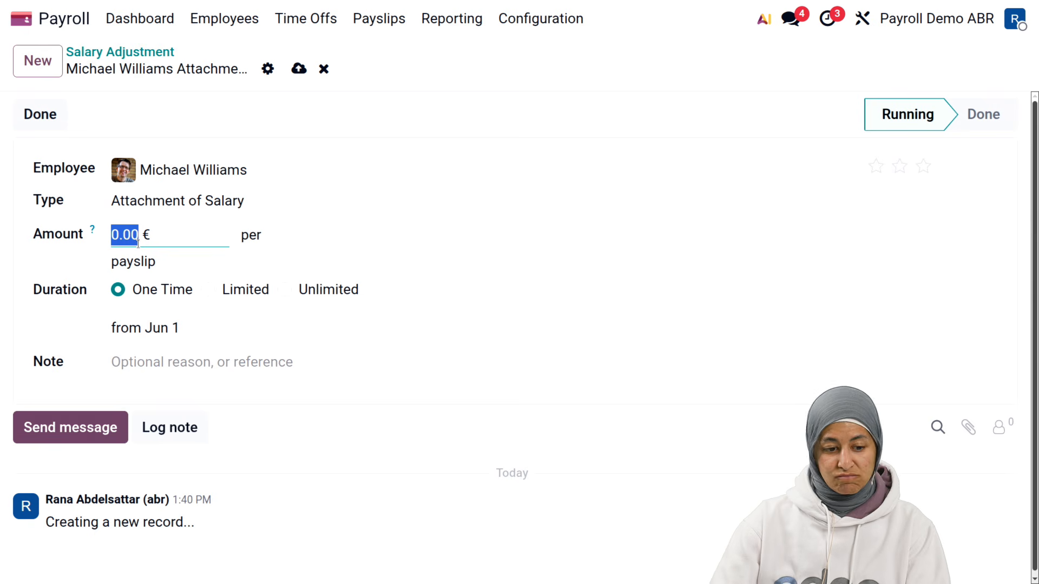
pyautogui.write('1')
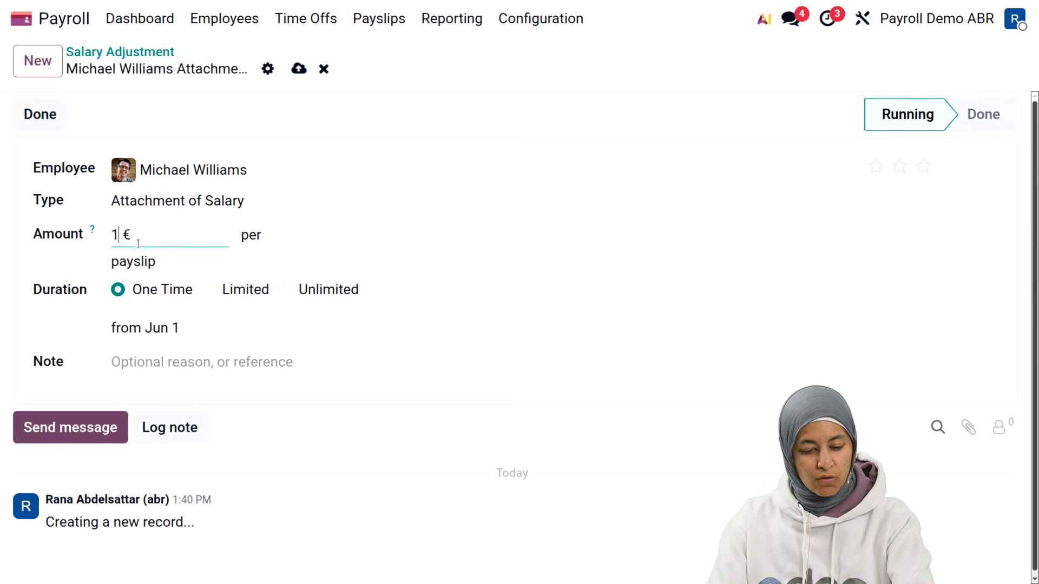
pyautogui.write('00')
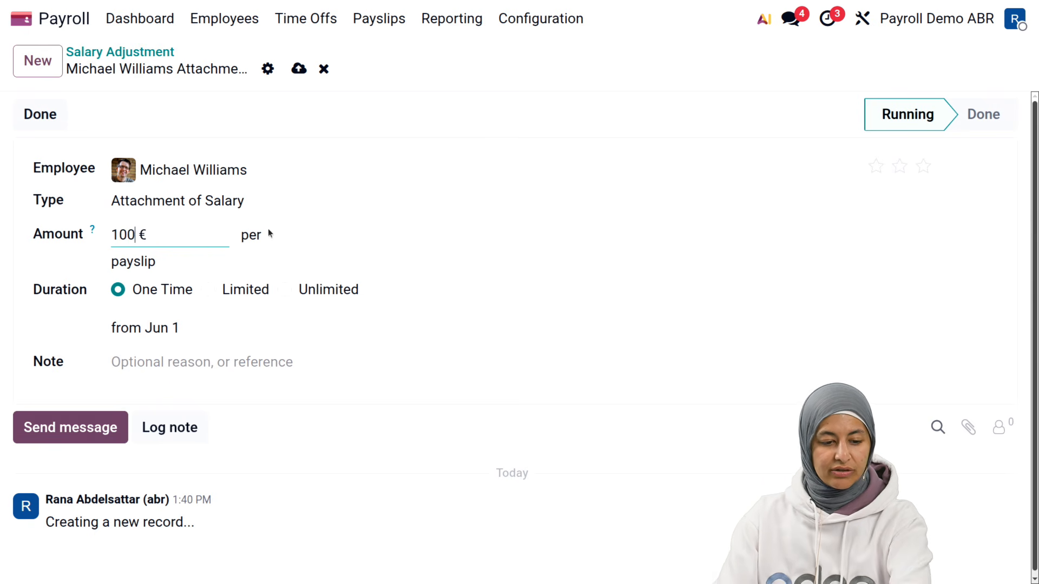
pyautogui.click(369, 245)
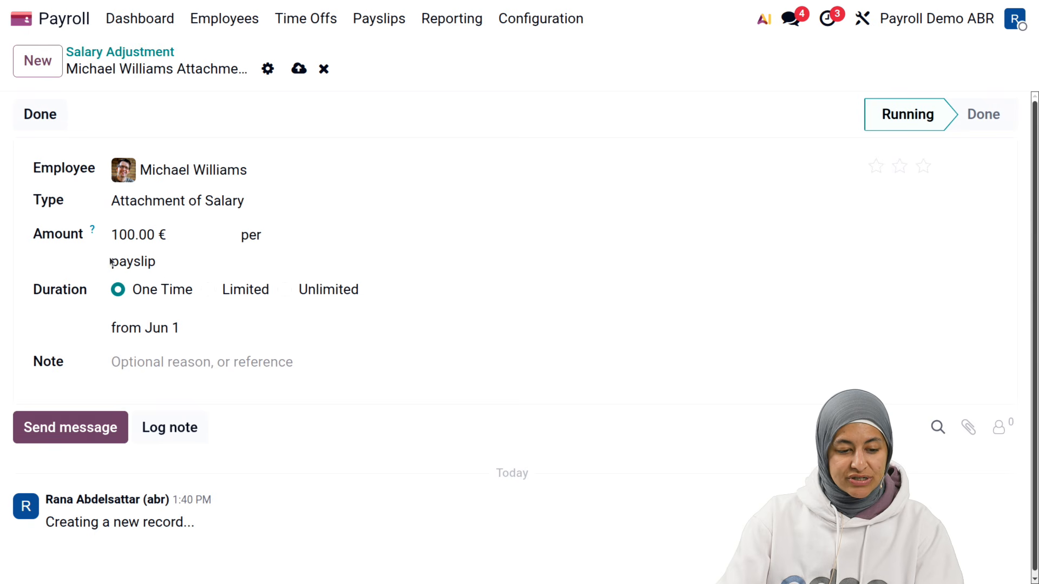
pyautogui.click(170, 292)
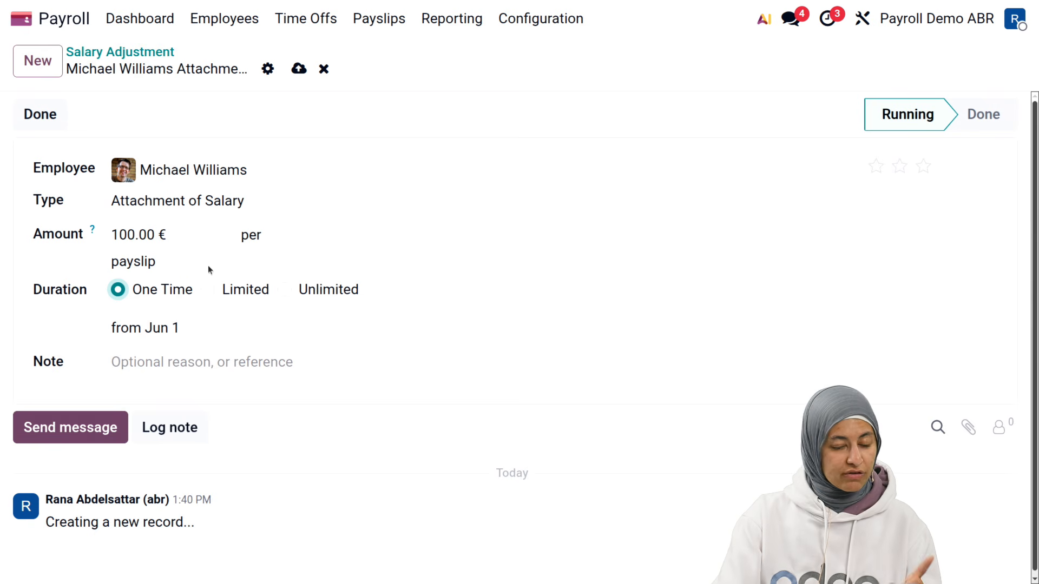
# Try the Limited duration until 1000 € is paid and the Unlimited duration, and discard the draft salary adjustment
pyautogui.click(240, 293)
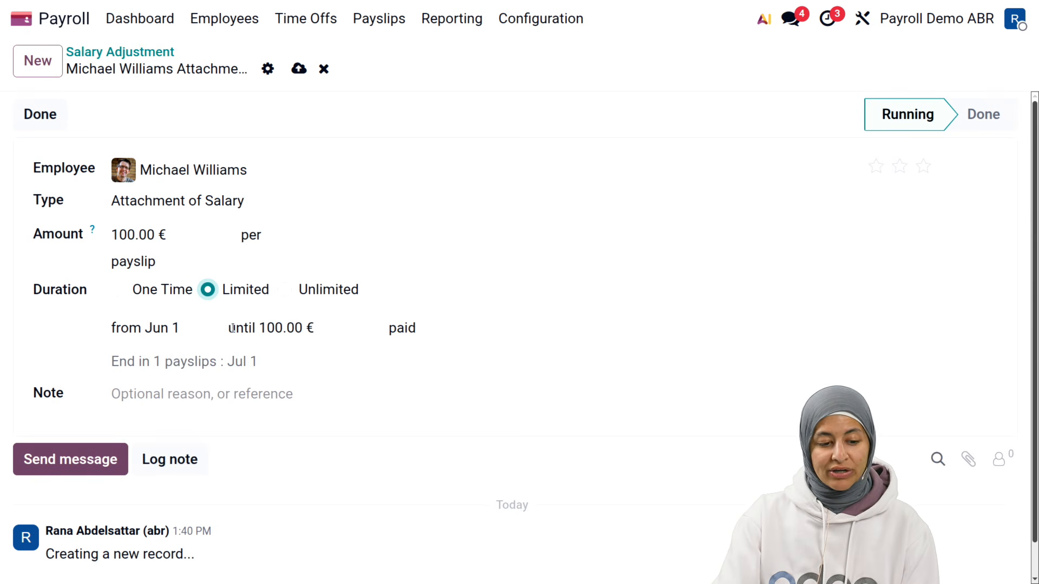
pyautogui.doubleClick(269, 336)
pyautogui.write('1000')
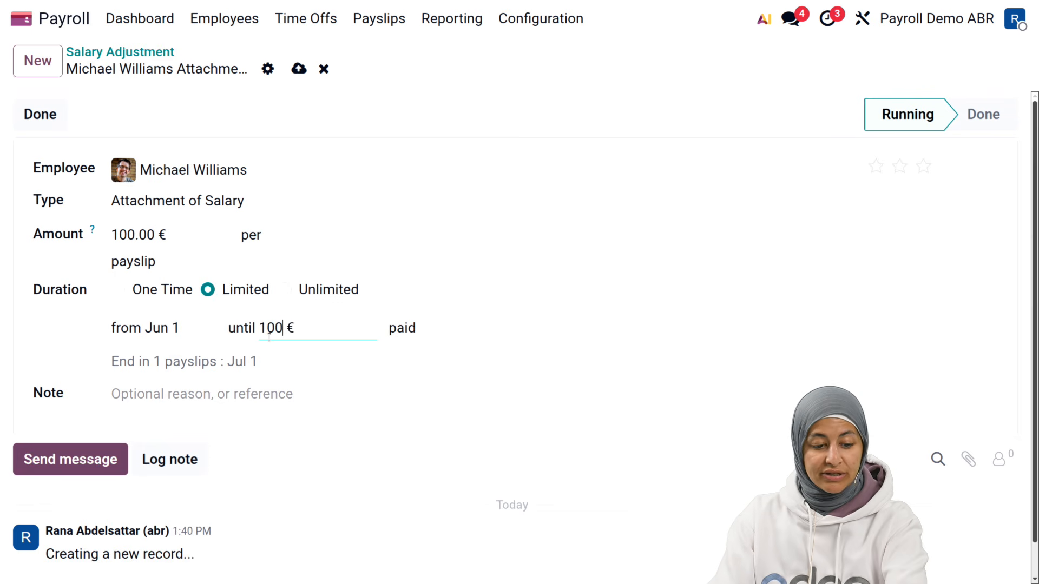
pyautogui.click(618, 328)
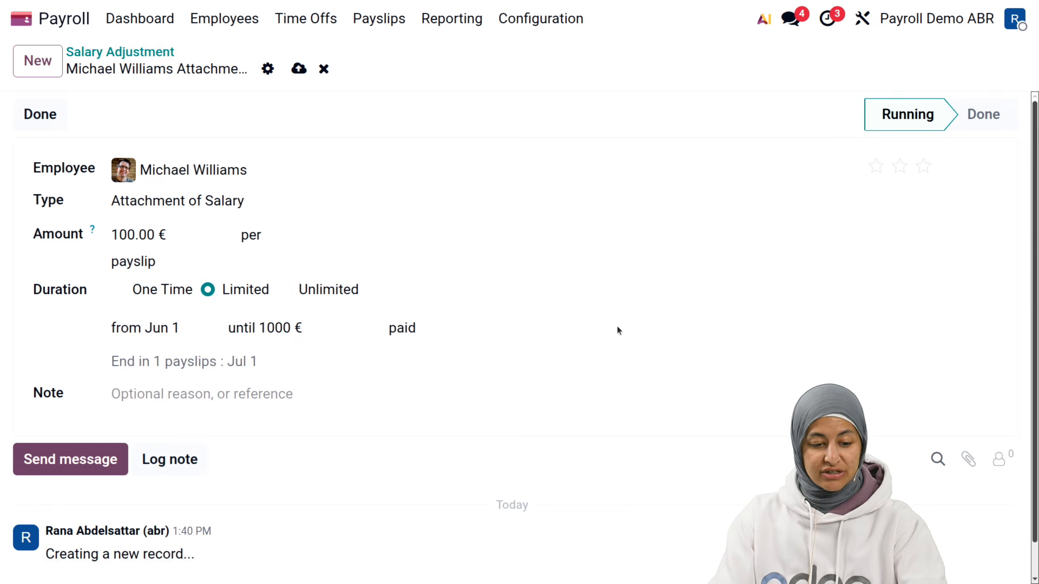
pyautogui.click(301, 297)
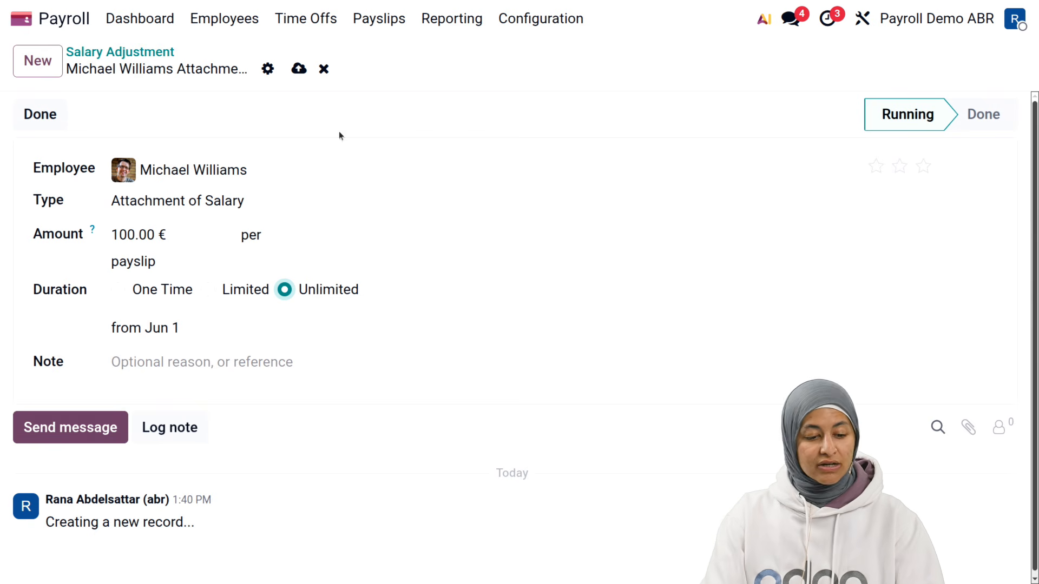
pyautogui.click(324, 68)
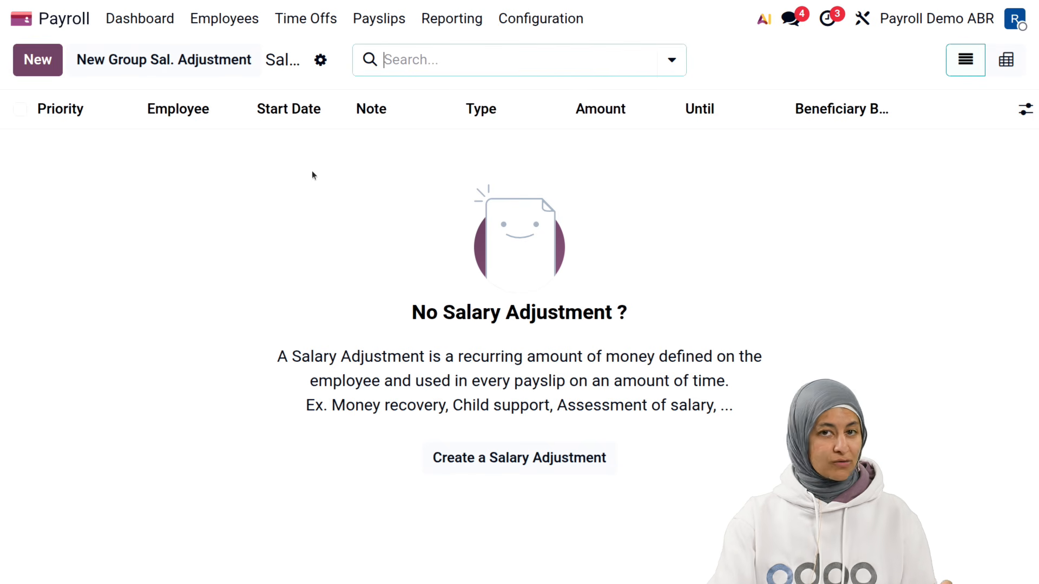
# Start a new group salary adjustment and add all three listed employees to it
pyautogui.click(201, 70)
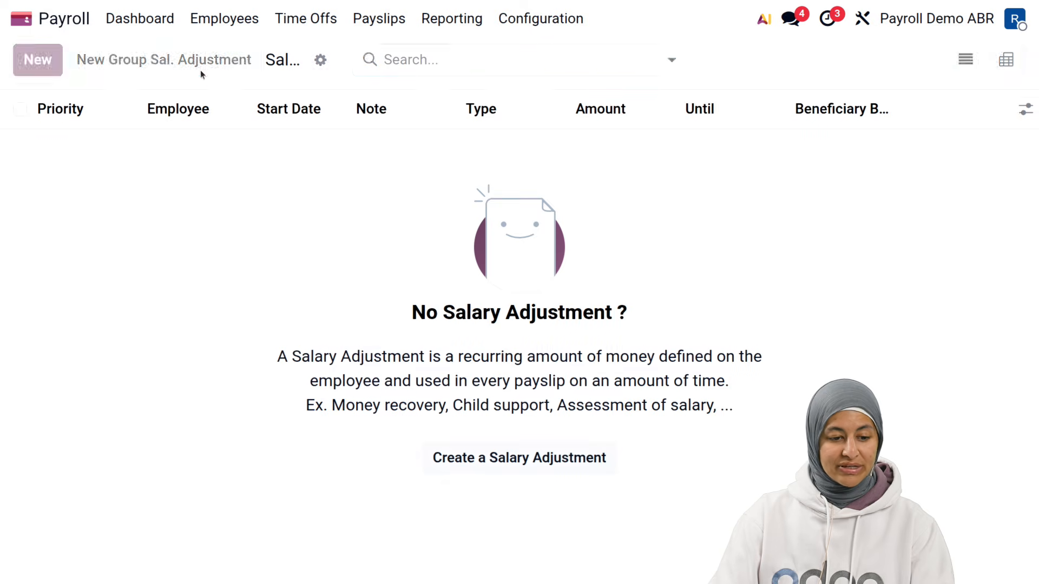
pyautogui.click(345, 200)
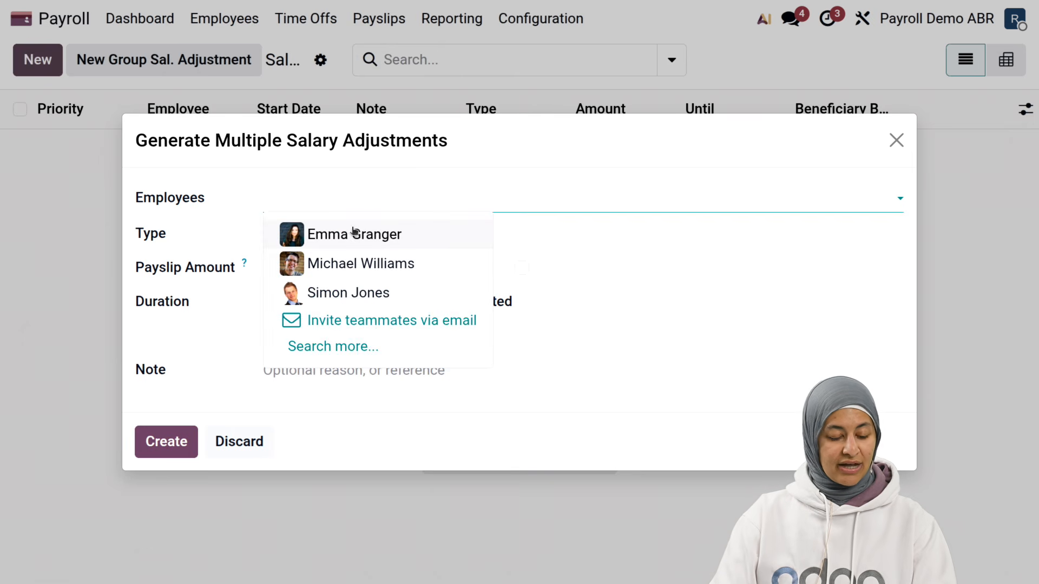
pyautogui.click(360, 237)
pyautogui.click(422, 208)
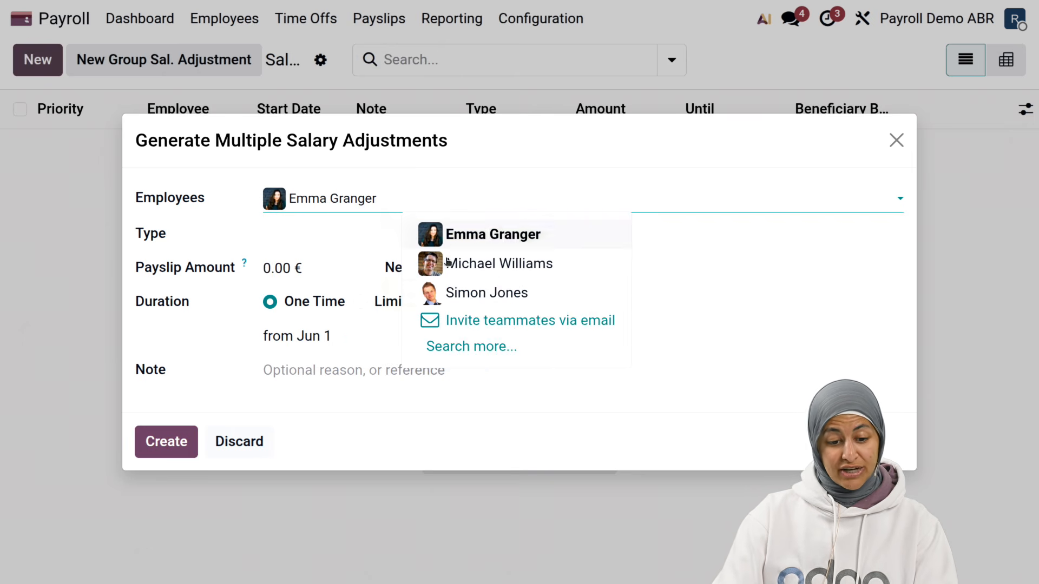
pyautogui.click(472, 269)
pyautogui.click(578, 204)
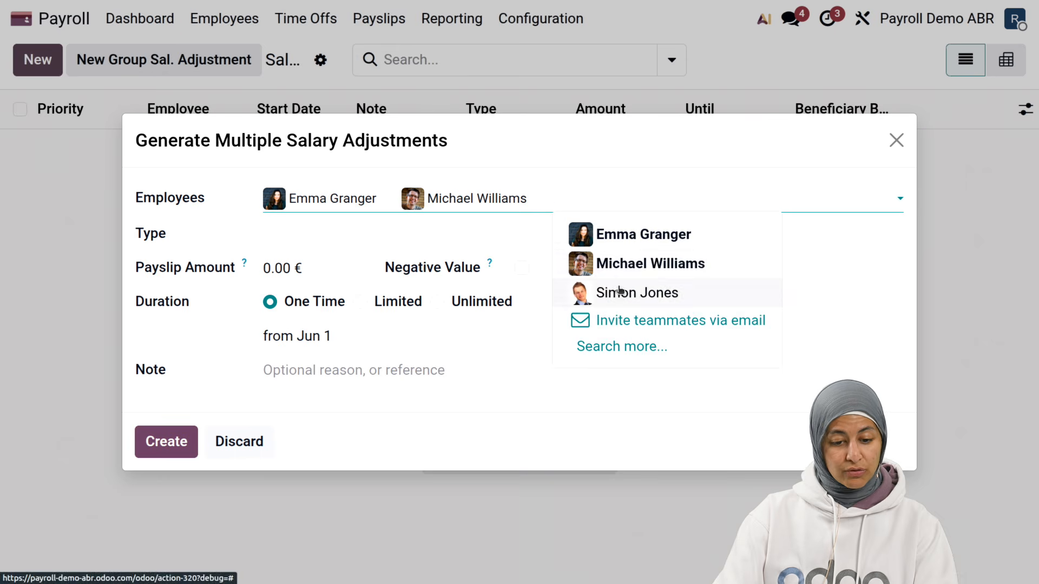
pyautogui.click(606, 287)
# Set the group adjustment's type to Attachment of Salary and its payslip amount to 1,000 €
pyautogui.click(473, 241)
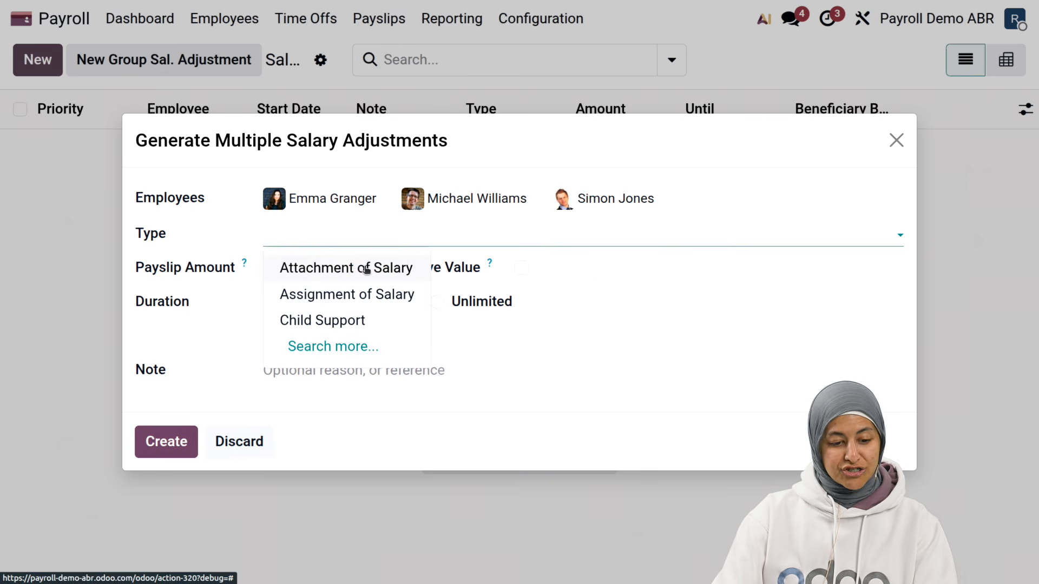
pyautogui.click(364, 267)
pyautogui.click(298, 267)
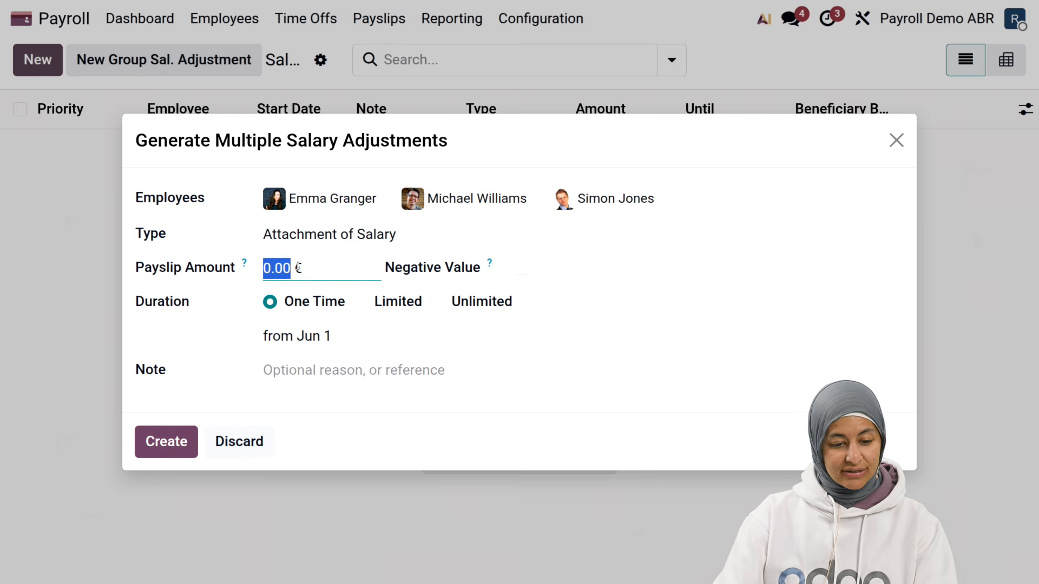
pyautogui.write('1,00')
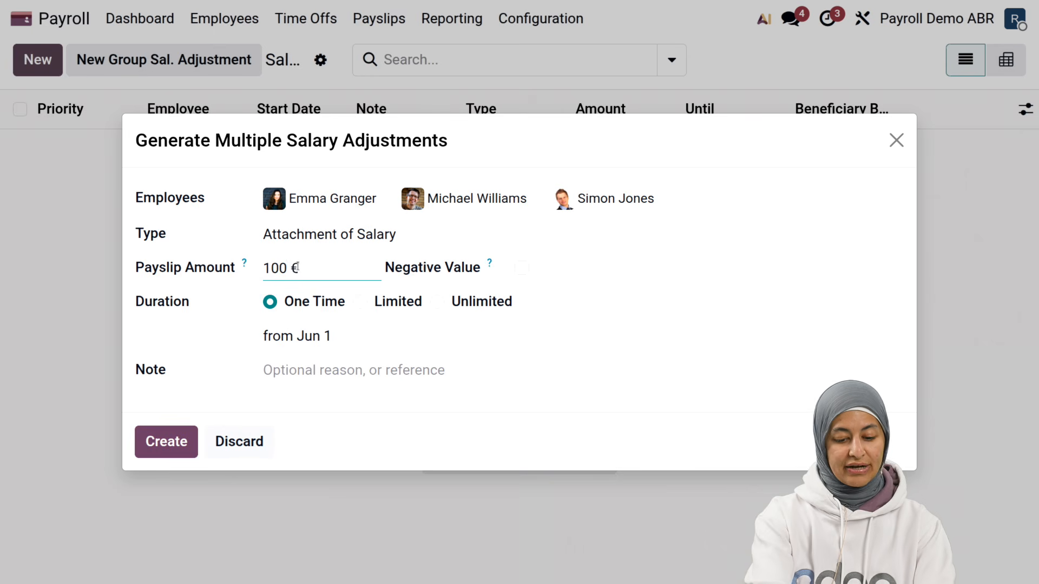
pyautogui.write('0')
pyautogui.click(201, 304)
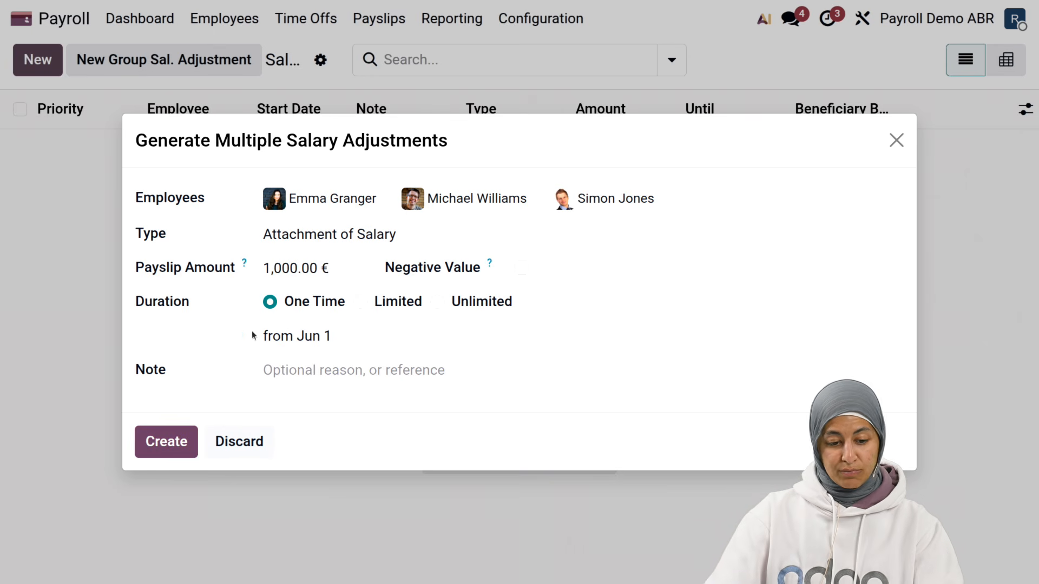
# Set the One Time group adjustment to start on December 1, 2026 and create the salary adjustments
pyautogui.click(327, 340)
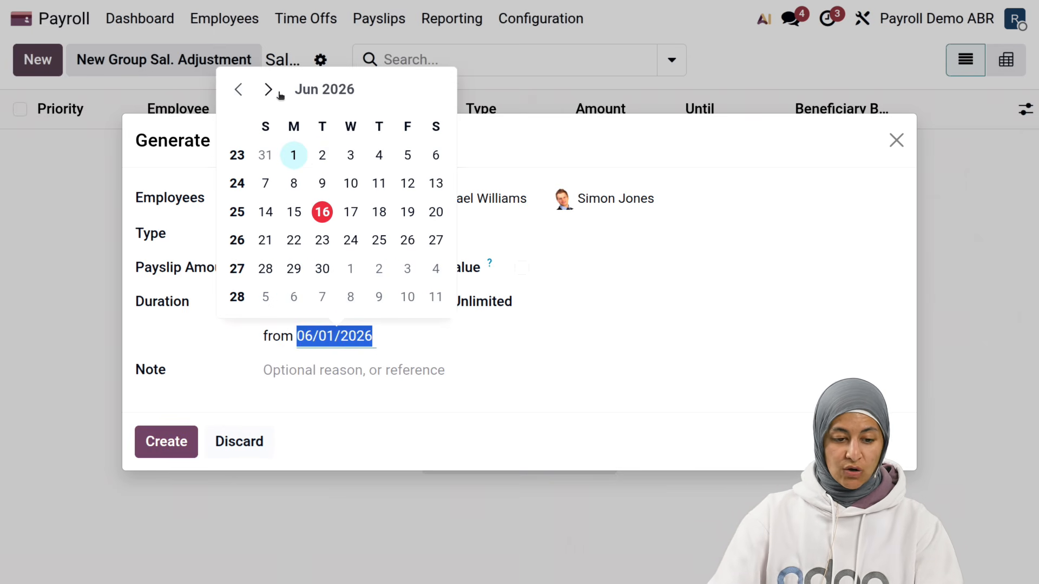
pyautogui.click(298, 91)
pyautogui.click(407, 269)
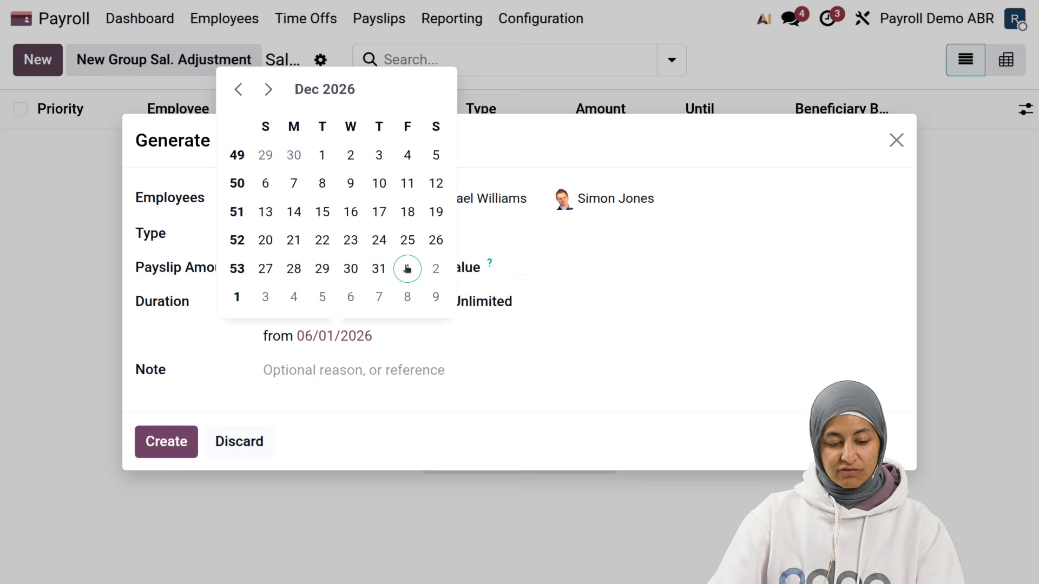
pyautogui.click(321, 158)
pyautogui.click(408, 360)
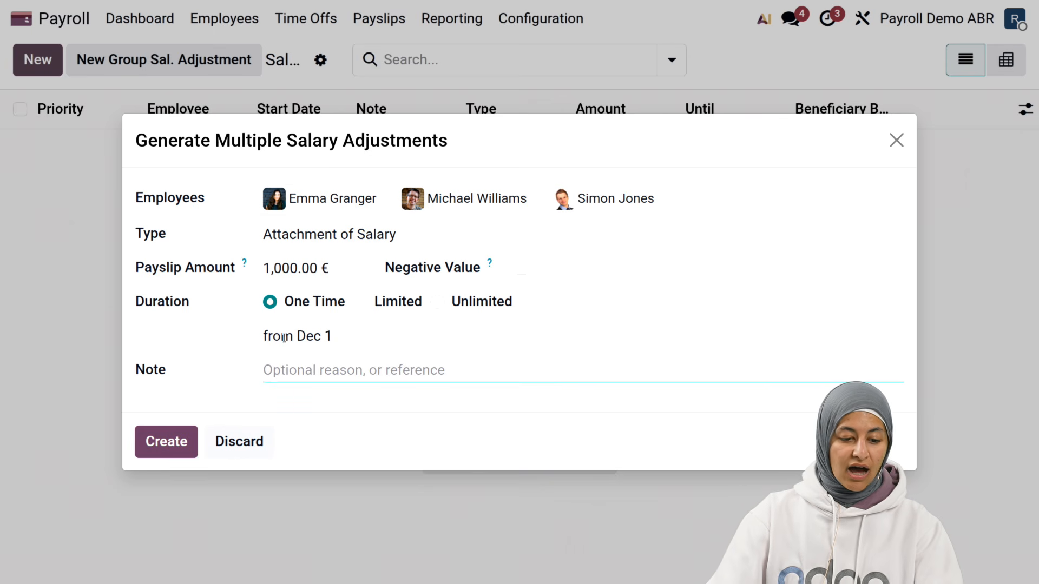
pyautogui.moveTo(285, 337); pyautogui.dragTo(348, 341)
pyautogui.click(214, 355)
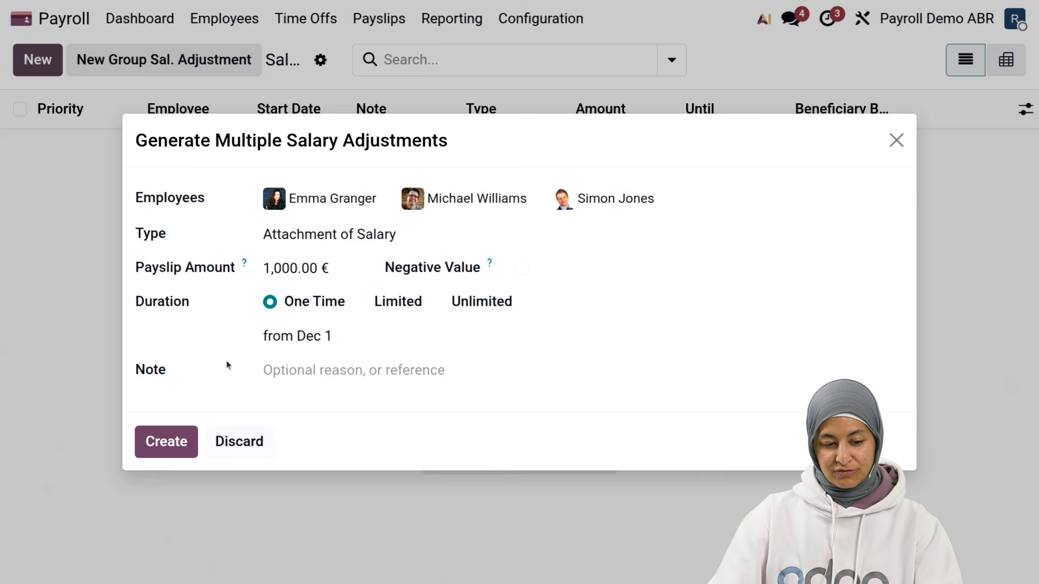
pyautogui.click(178, 440)
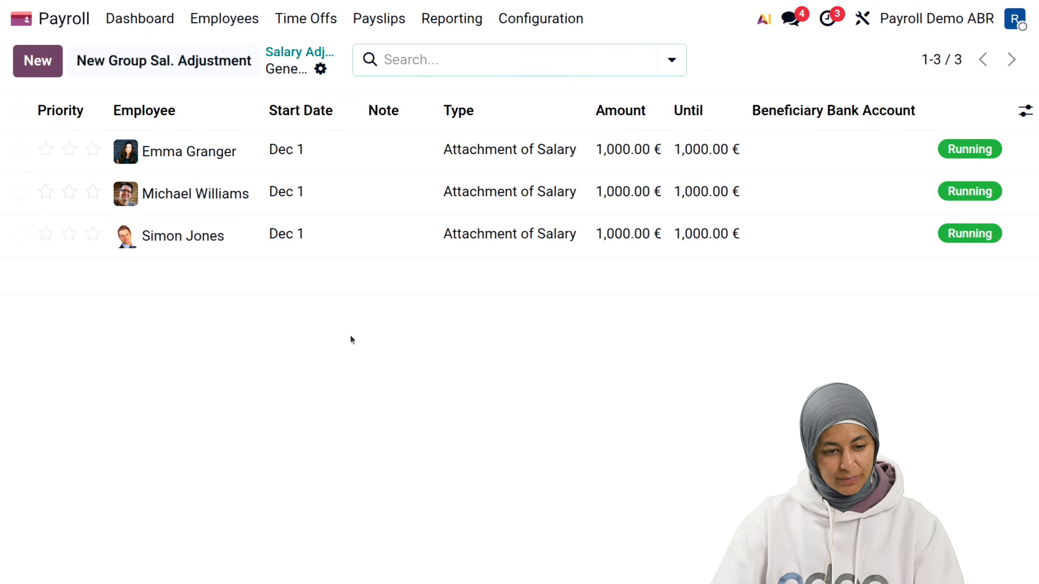
# Start a new individual salary adjustment for the second listed employee with the type Child Support
pyautogui.click(37, 60)
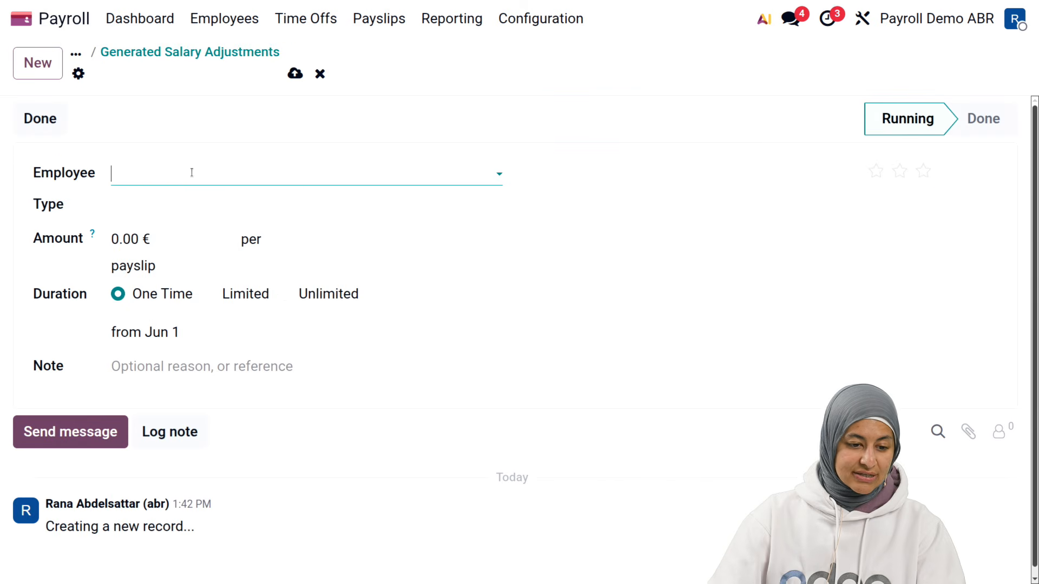
pyautogui.click(164, 189)
pyautogui.click(190, 239)
pyautogui.click(186, 205)
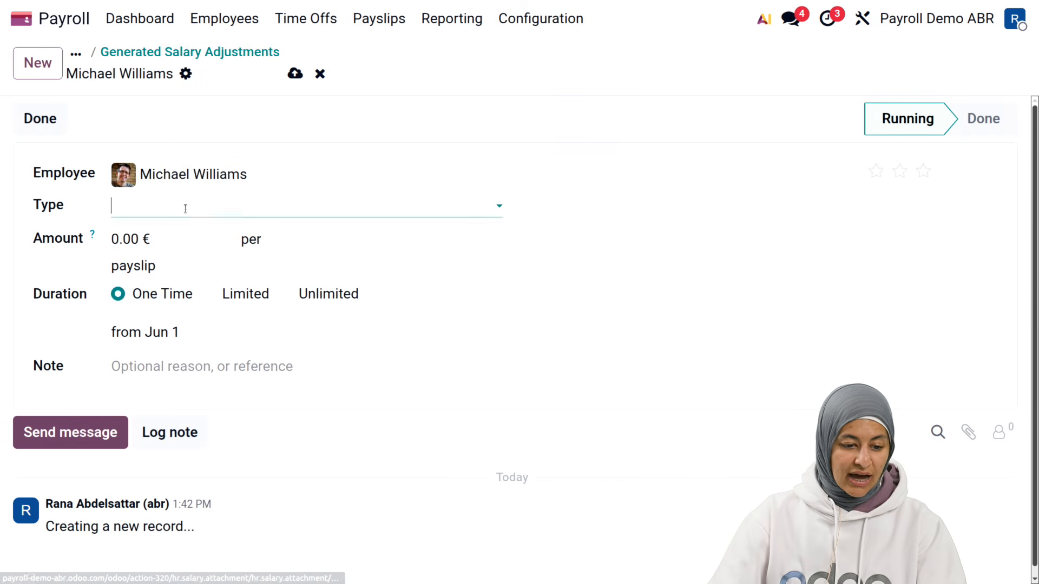
pyautogui.click(185, 292)
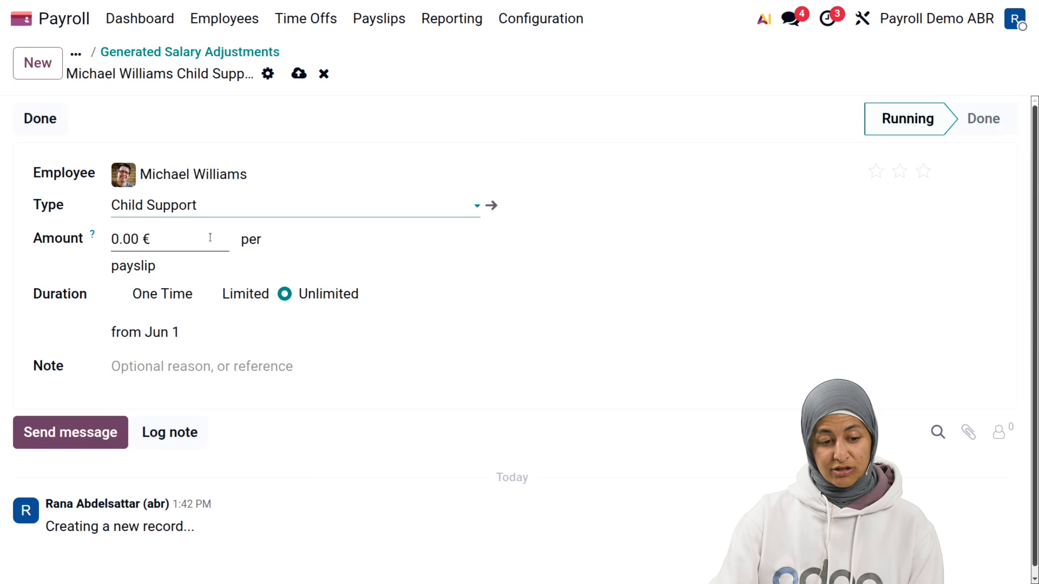
# Set the Child Support adjustment's amount to 100 € per payslip
pyautogui.click(299, 73)
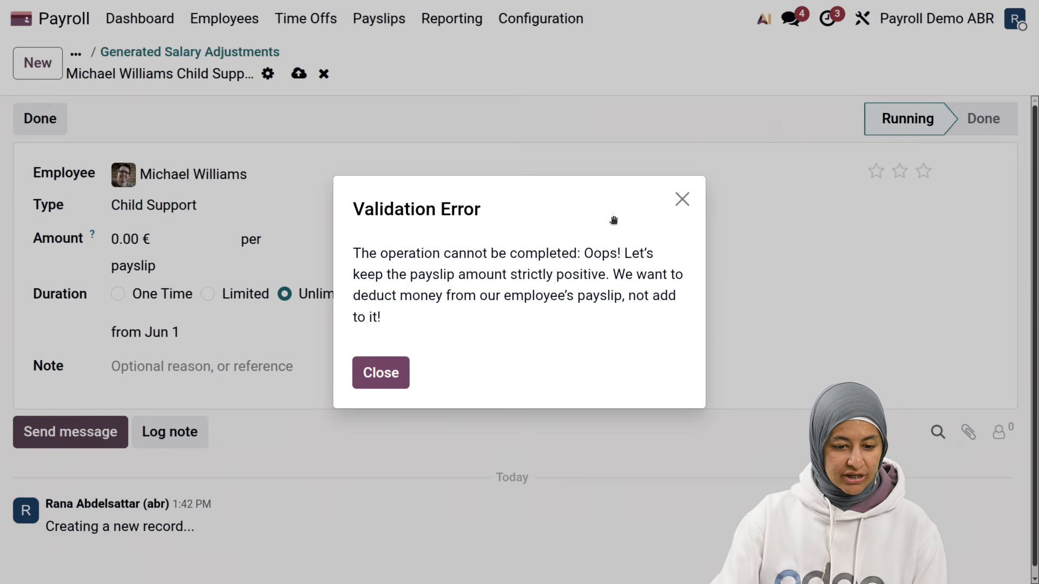
pyautogui.click(681, 199)
pyautogui.click(134, 235)
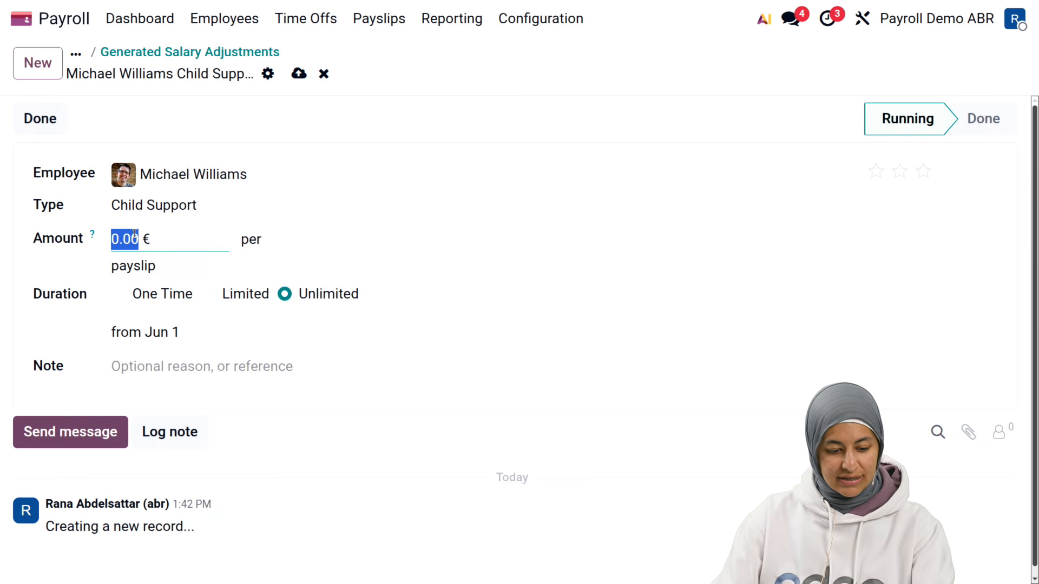
pyautogui.write('100')
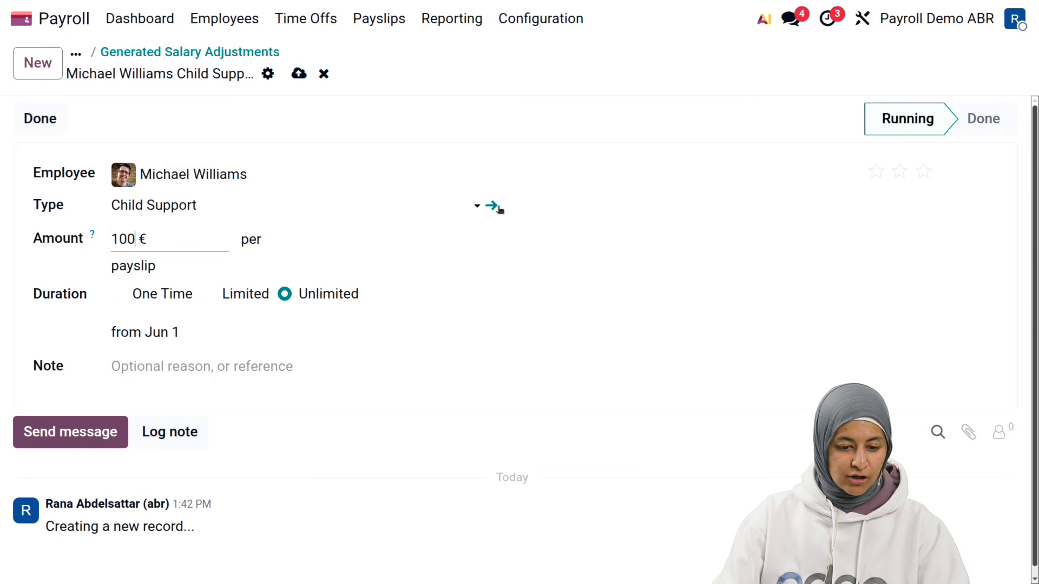
# Review the Child Support type's settings, including the no-end-date default, and return to the full list of salary adjustments
pyautogui.click(492, 206)
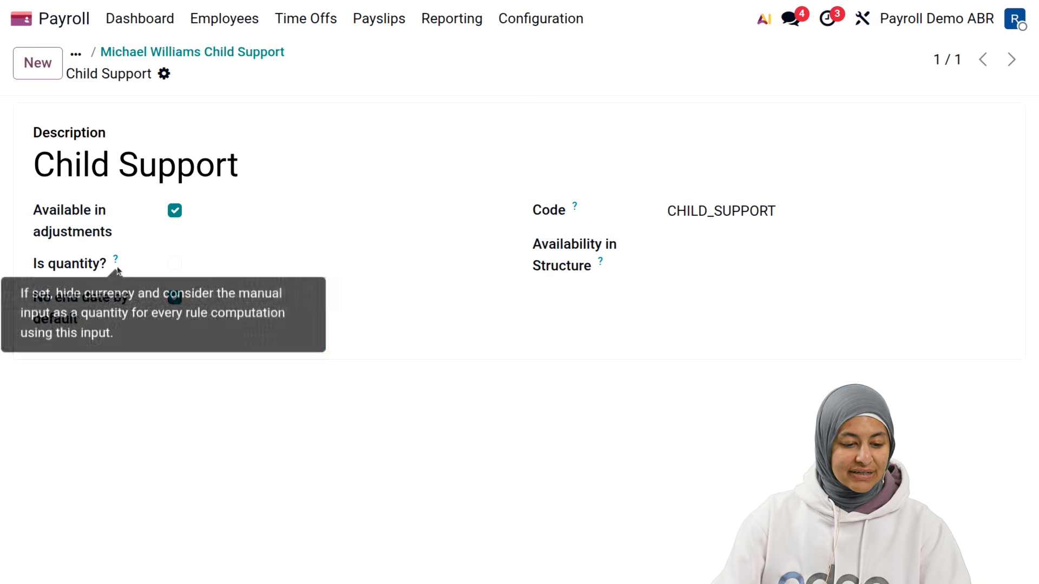
pyautogui.moveTo(31, 299); pyautogui.dragTo(91, 324)
pyautogui.click(124, 358)
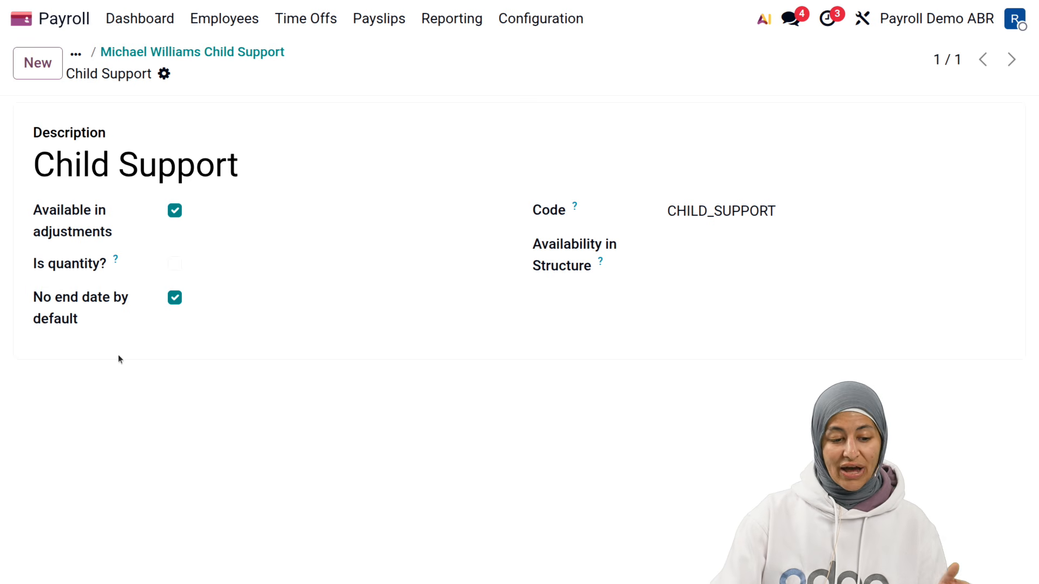
pyautogui.click(209, 54)
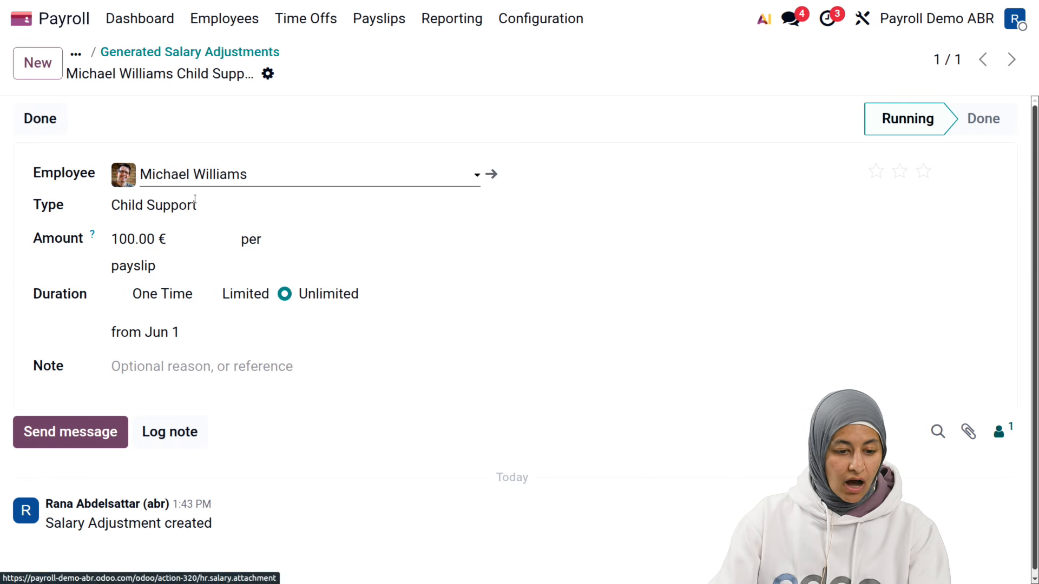
pyautogui.click(183, 53)
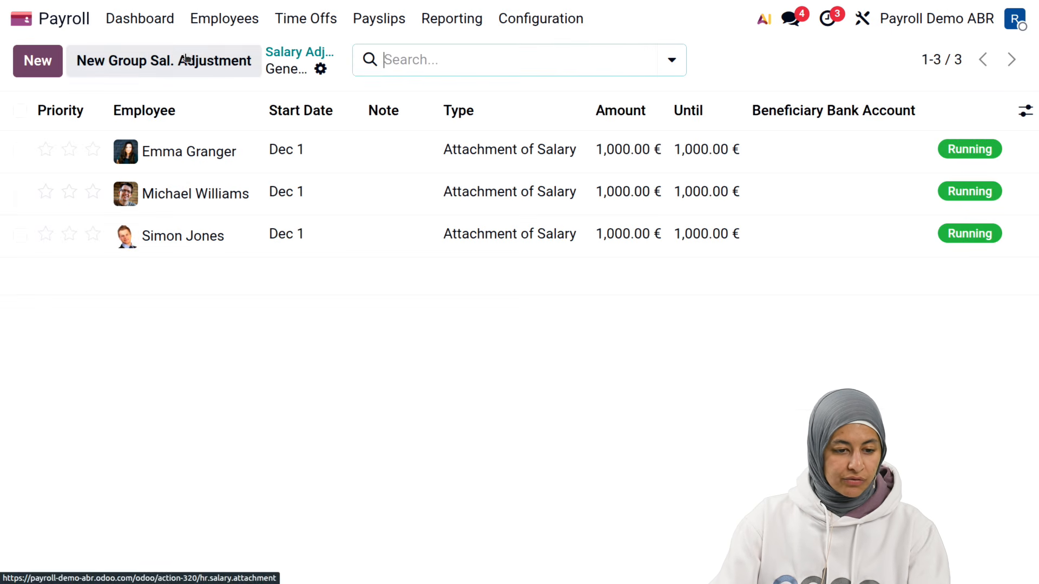
pyautogui.click(295, 58)
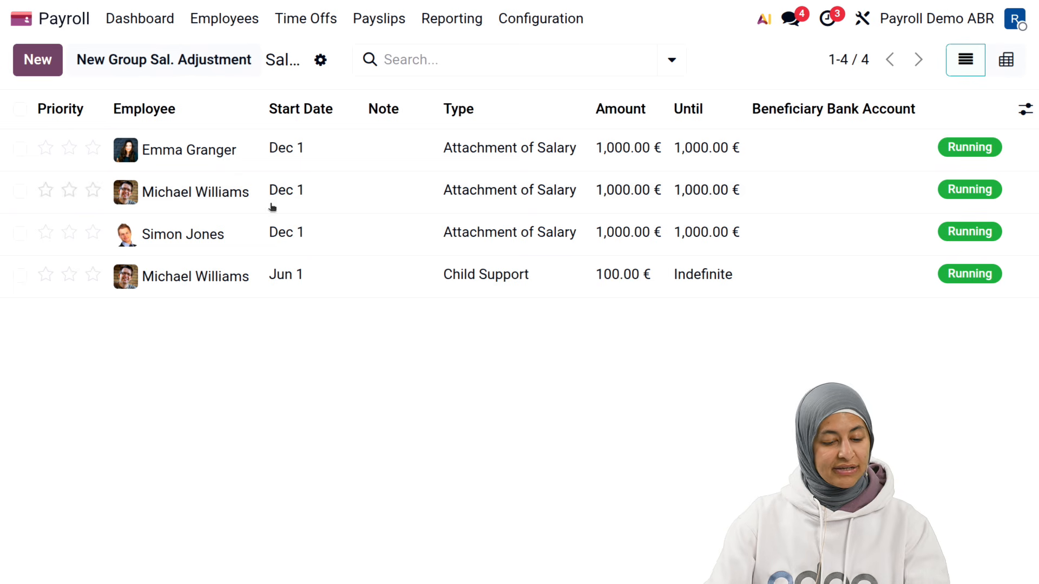
# Start a new pay run for June 1 to June 30 with the pay structure Belgium: Employees Monthly Pay
pyautogui.click(176, 23)
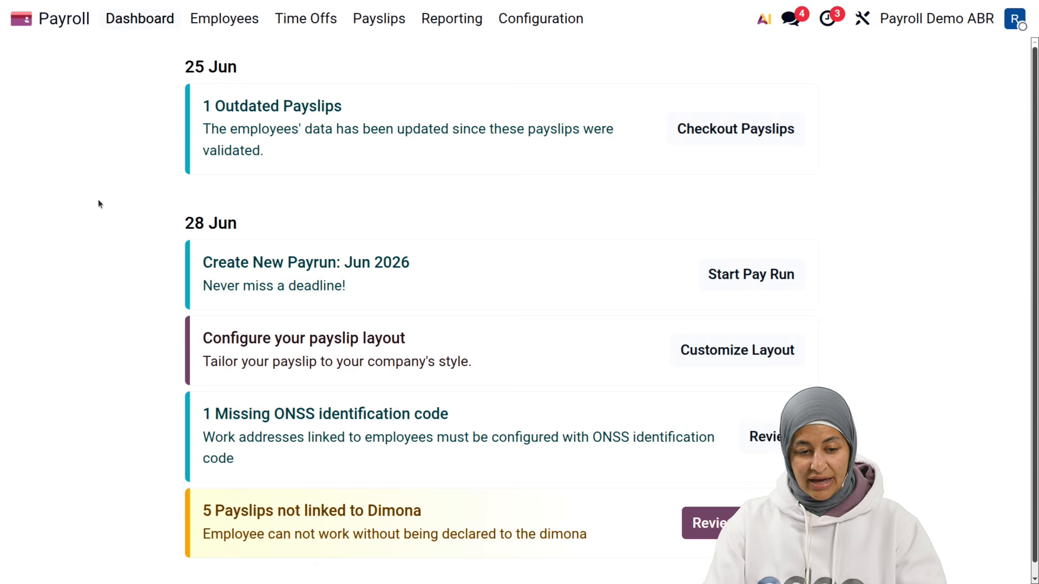
pyautogui.click(387, 26)
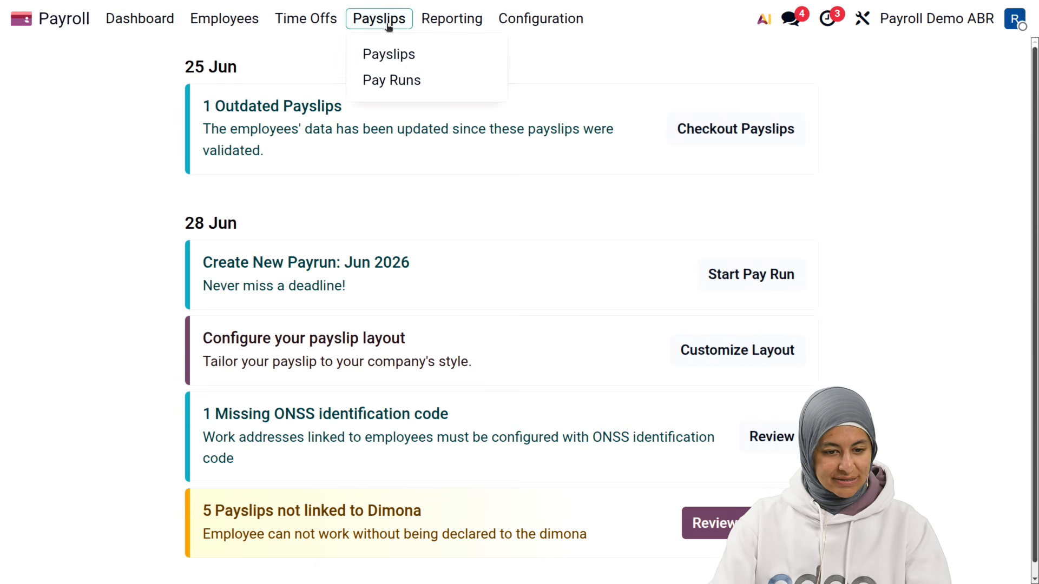
pyautogui.click(399, 79)
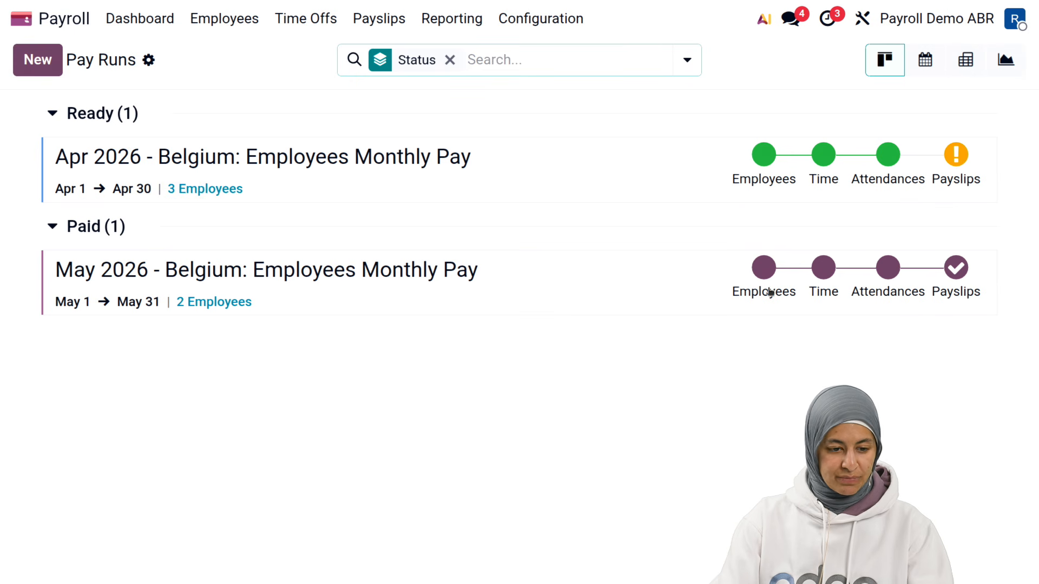
pyautogui.click(38, 60)
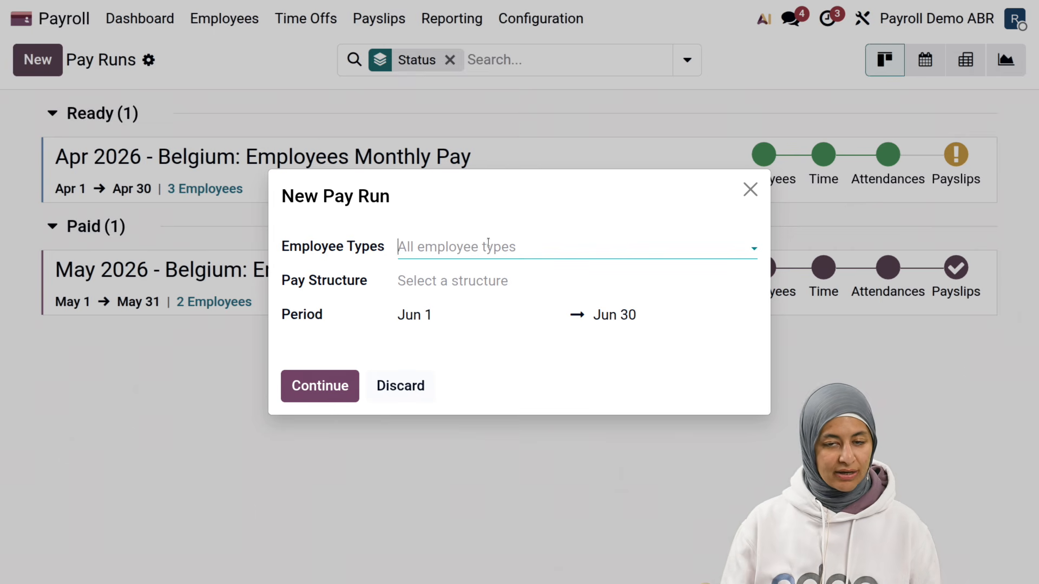
pyautogui.click(497, 278)
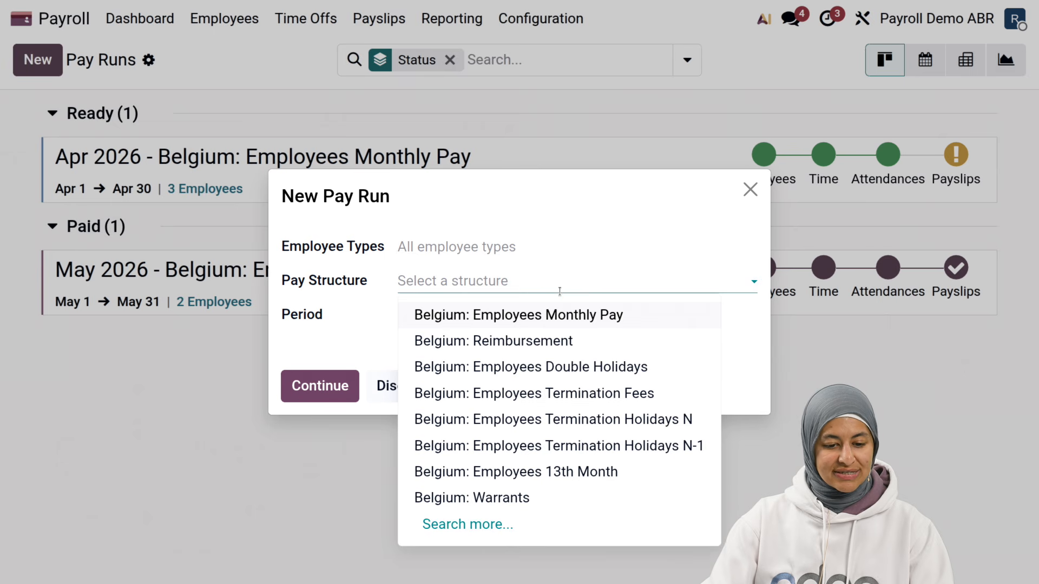
pyautogui.click(544, 315)
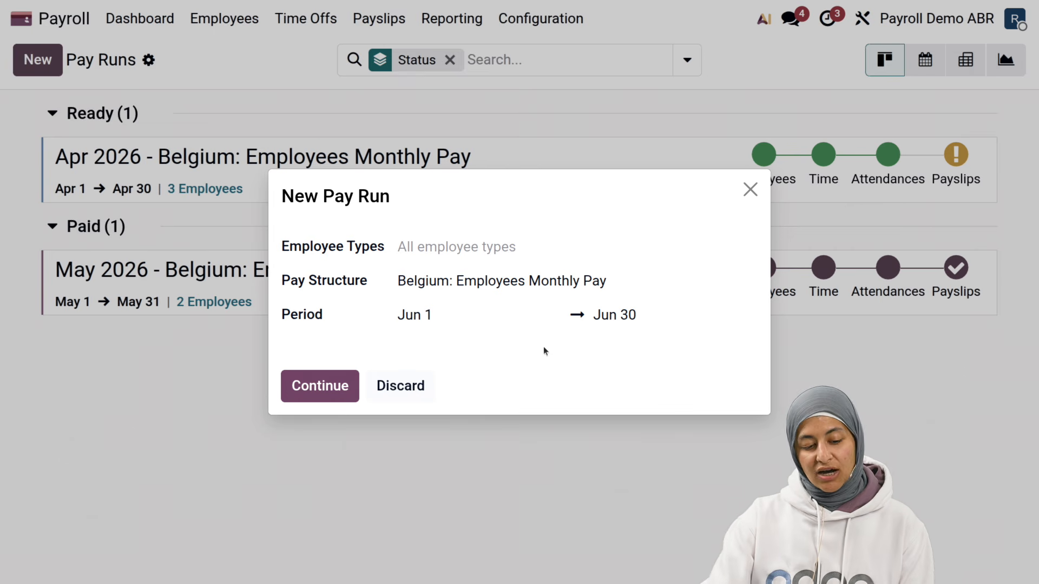
# Try the pay structure Belgium: Employees Double Holidays and switch back to Belgium: Employees Monthly Pay
pyautogui.click(544, 285)
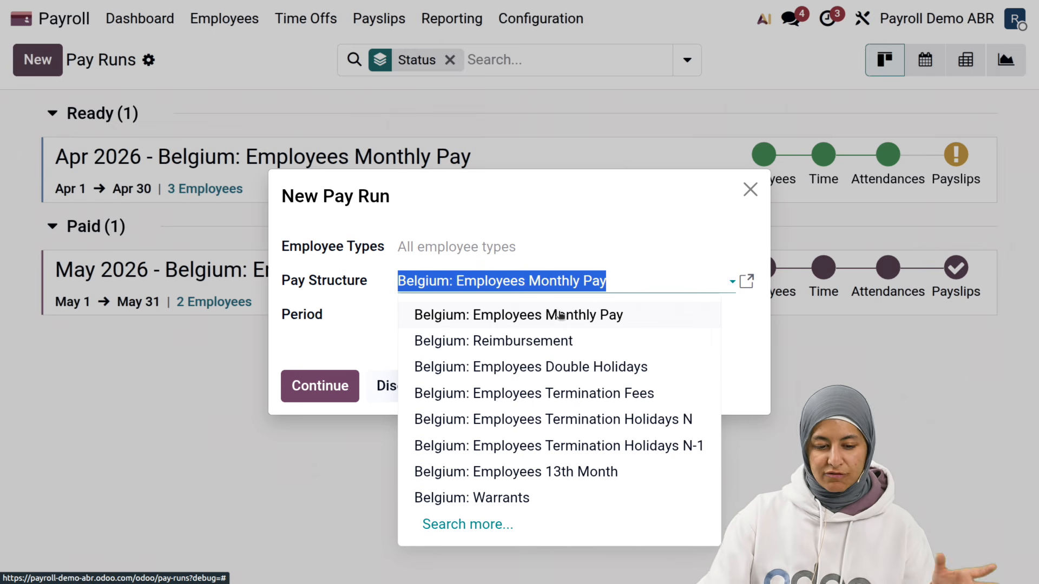
pyautogui.click(575, 369)
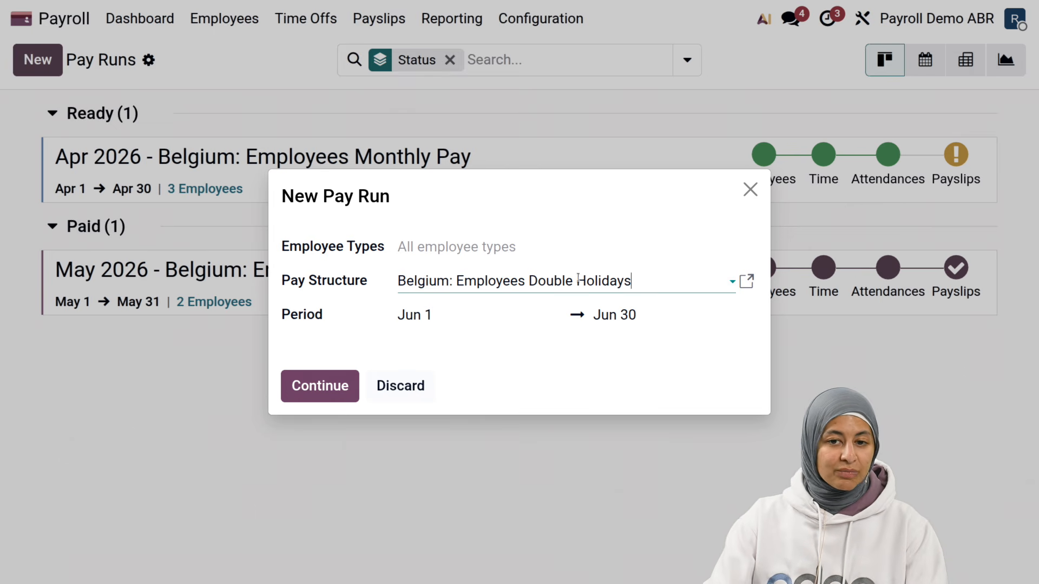
pyautogui.click(606, 287)
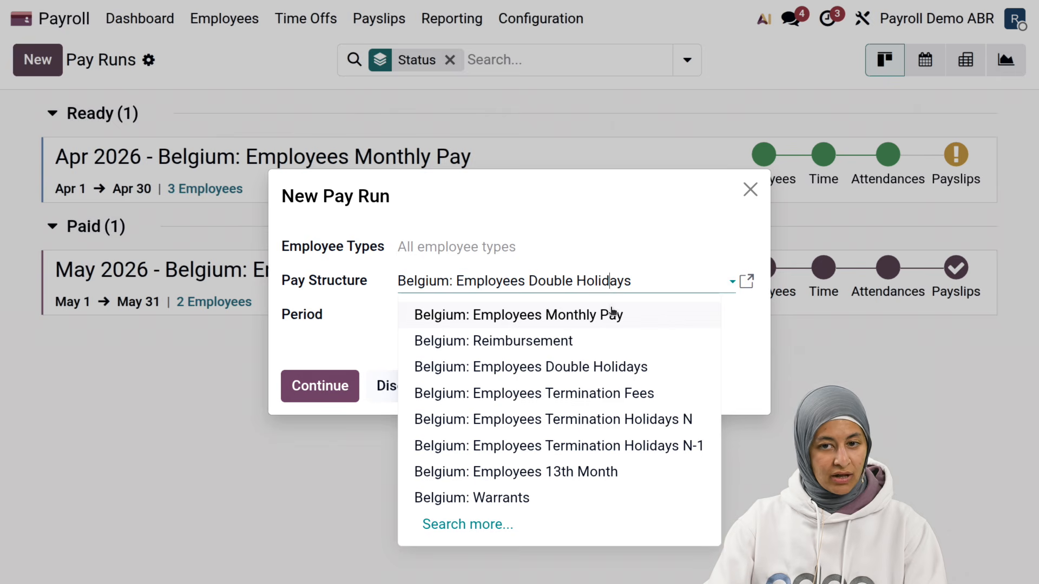
pyautogui.click(613, 314)
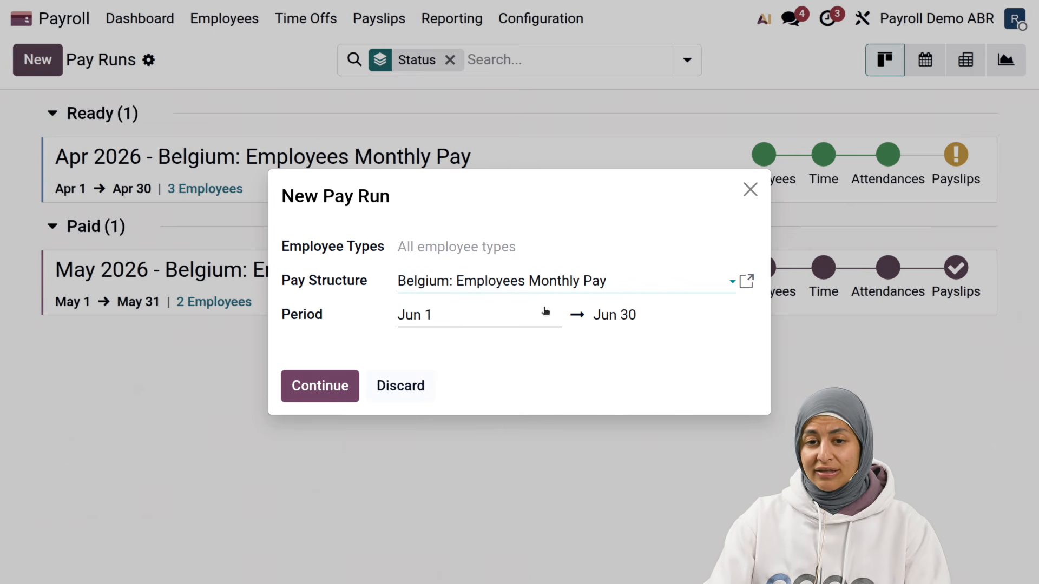
# Continue with the new pay run and include all three listed employees in it
pyautogui.click(333, 379)
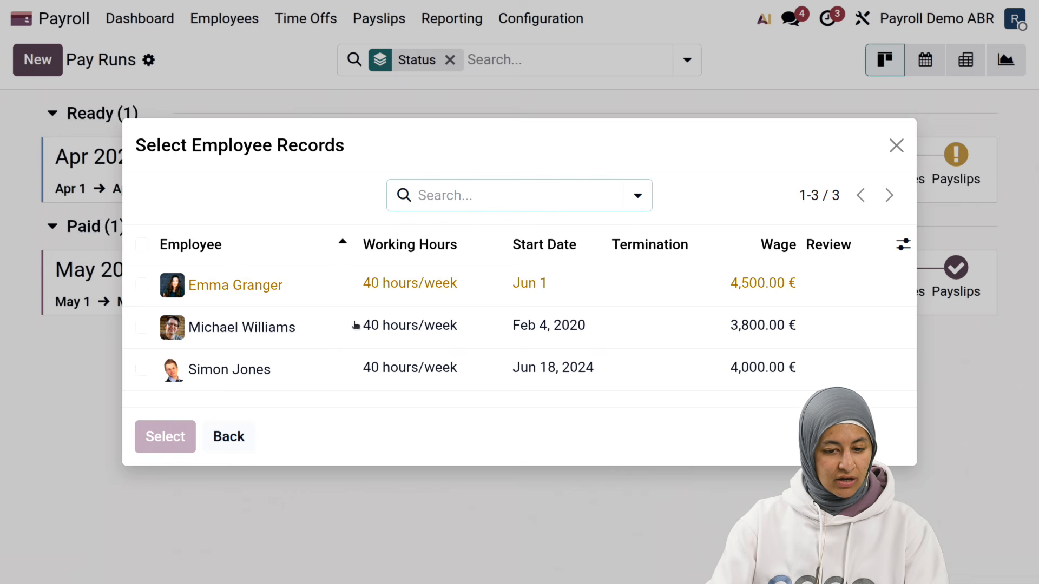
pyautogui.click(141, 245)
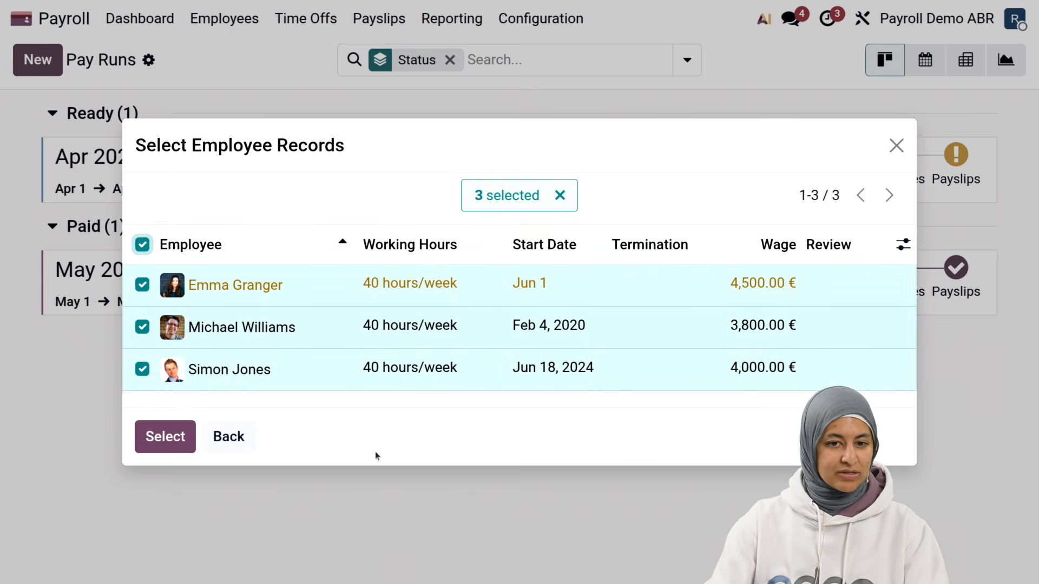
pyautogui.click(152, 445)
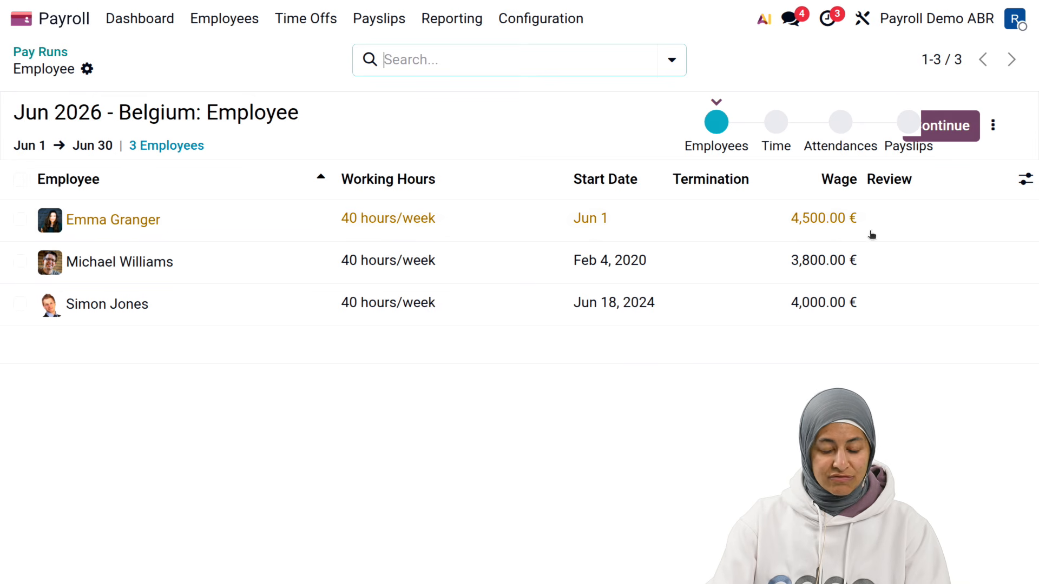
# Examine the highlighted first employee's record for the pay run warning and return to the June pay run's employee list
pyautogui.click(724, 235)
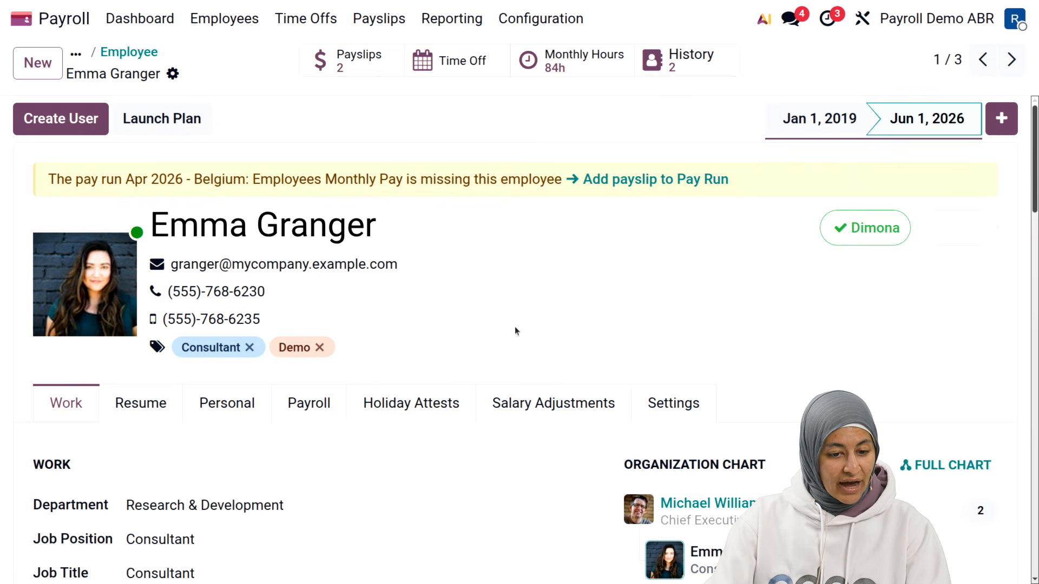
pyautogui.click(140, 62)
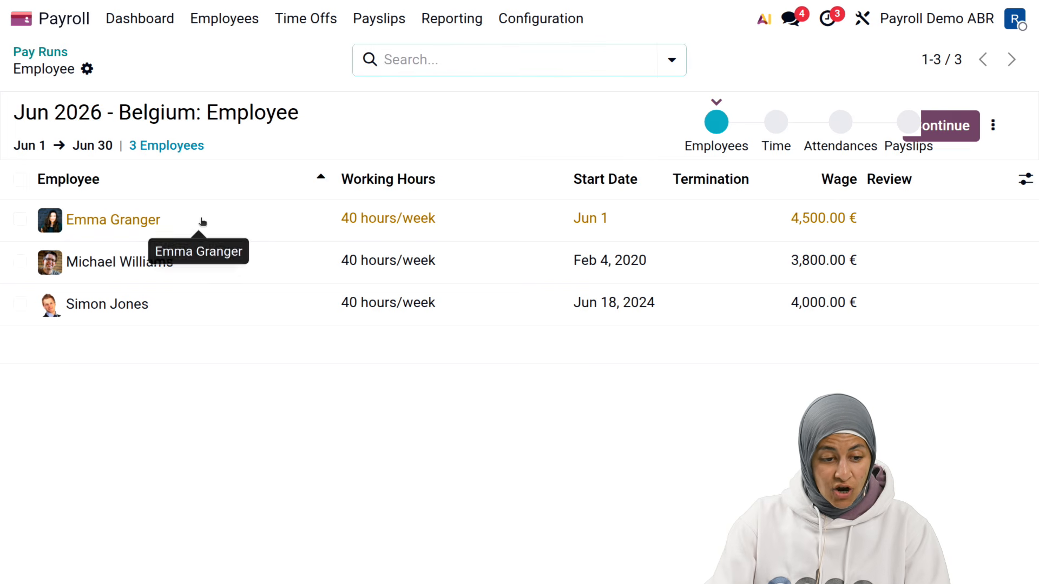
pyautogui.click(265, 230)
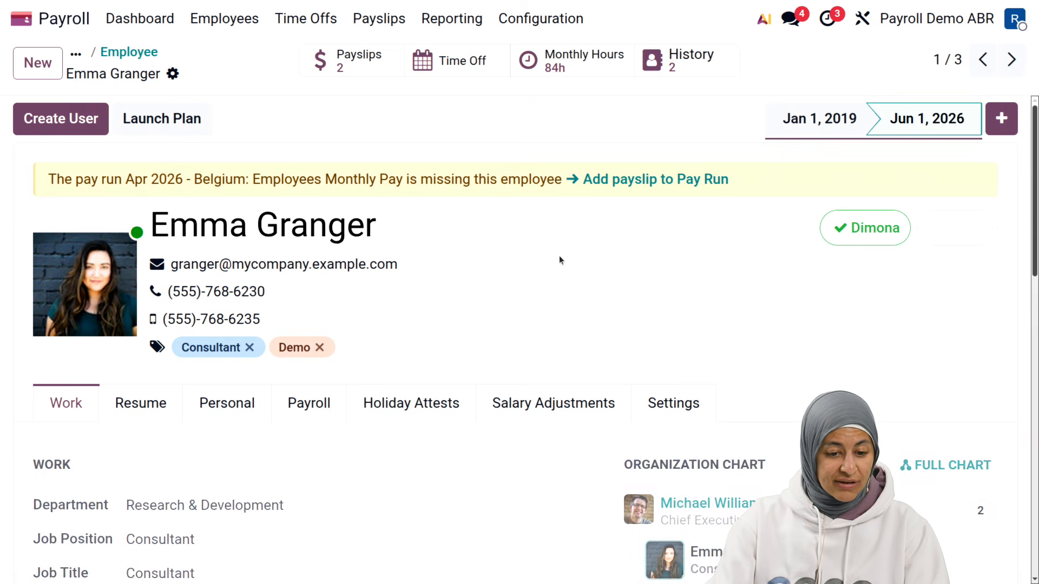
pyautogui.moveTo(55, 179); pyautogui.dragTo(187, 182)
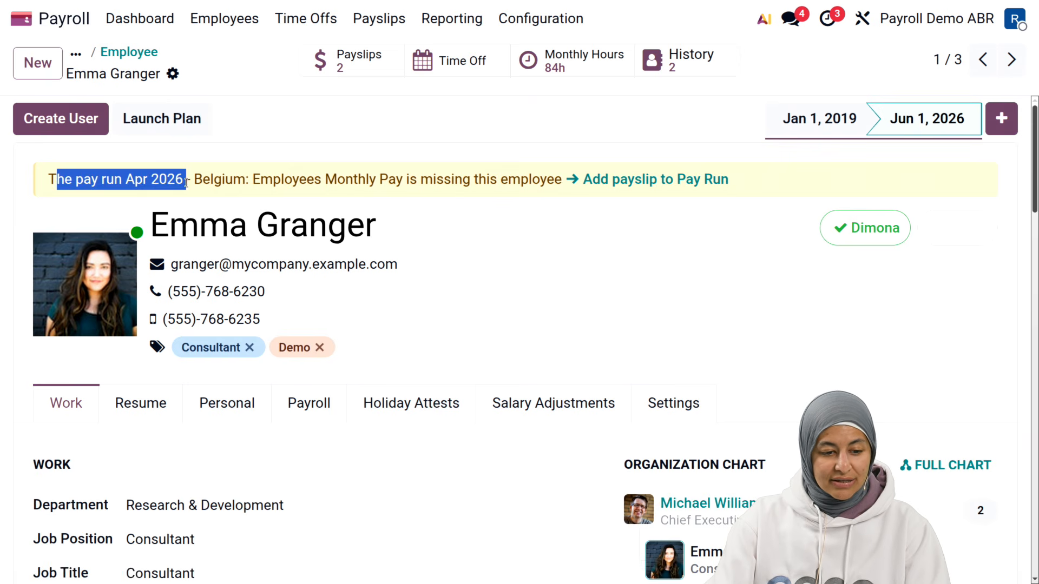
pyautogui.click(187, 182)
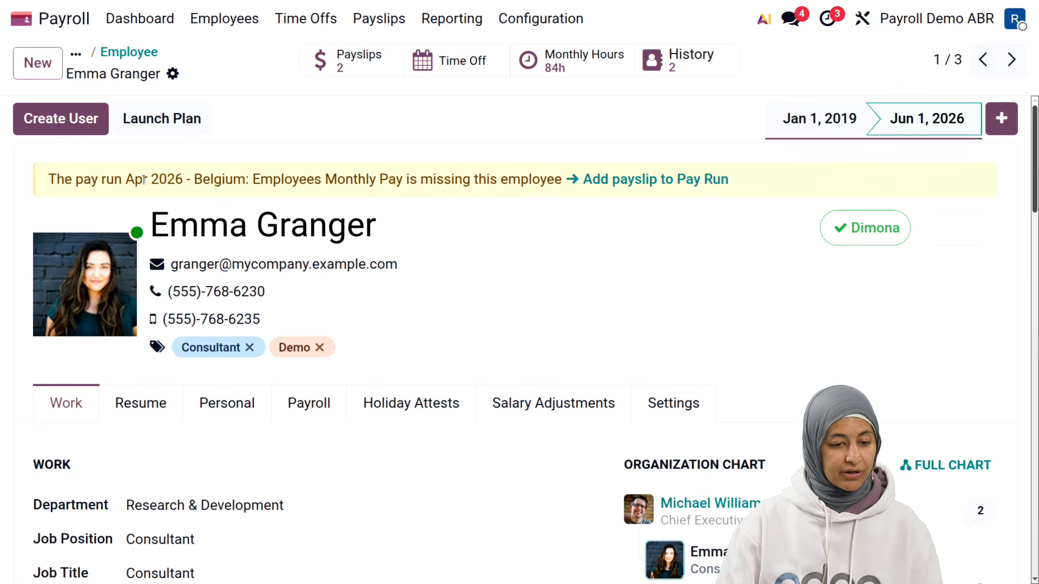
pyautogui.click(144, 50)
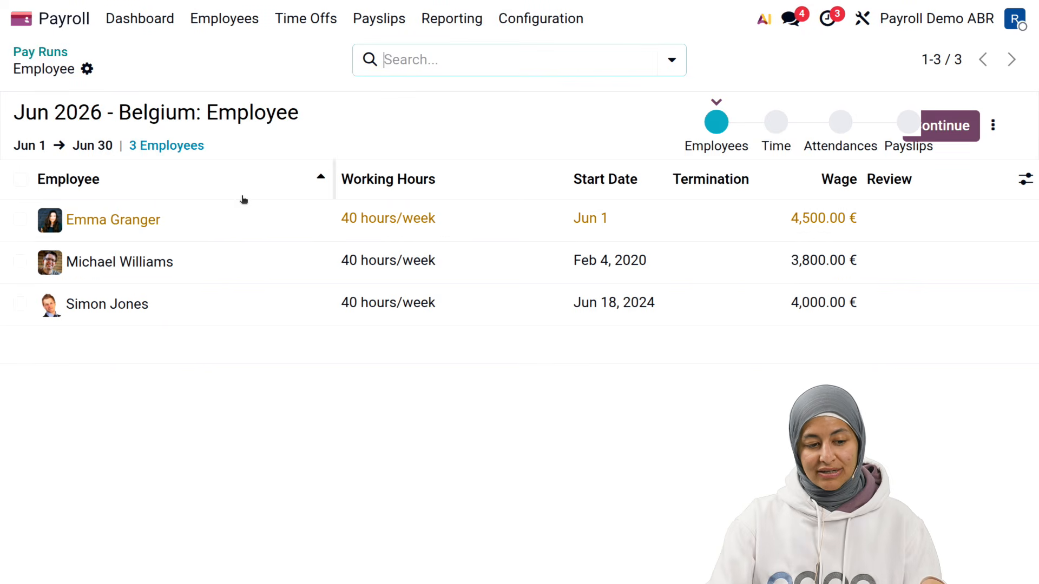
# Add the first listed employee's payslip to the Apr 2026 pay run and reopen the Jun 2026 pay run
pyautogui.click(245, 234)
pyautogui.click(706, 181)
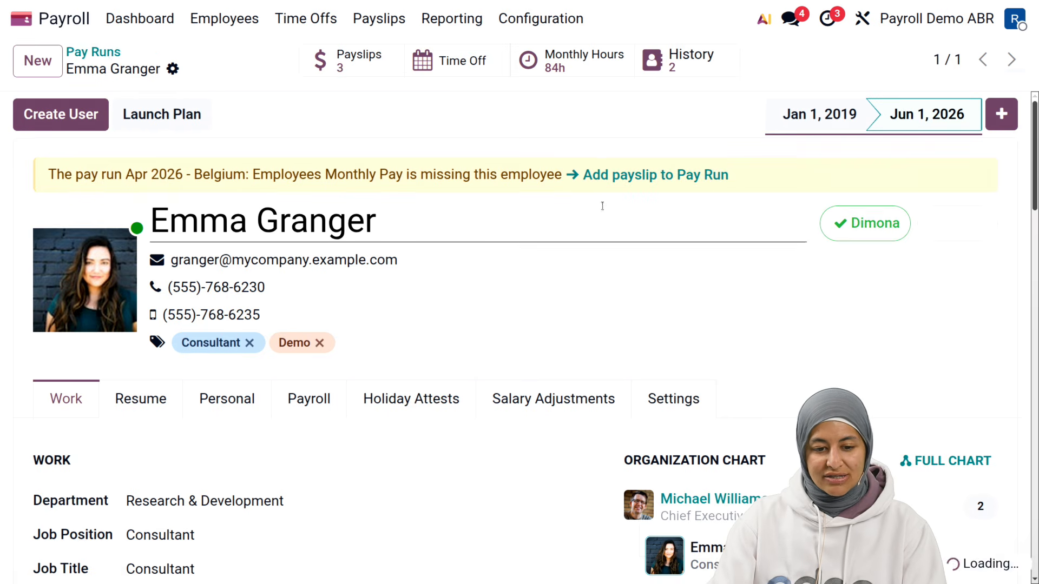
pyautogui.click(109, 53)
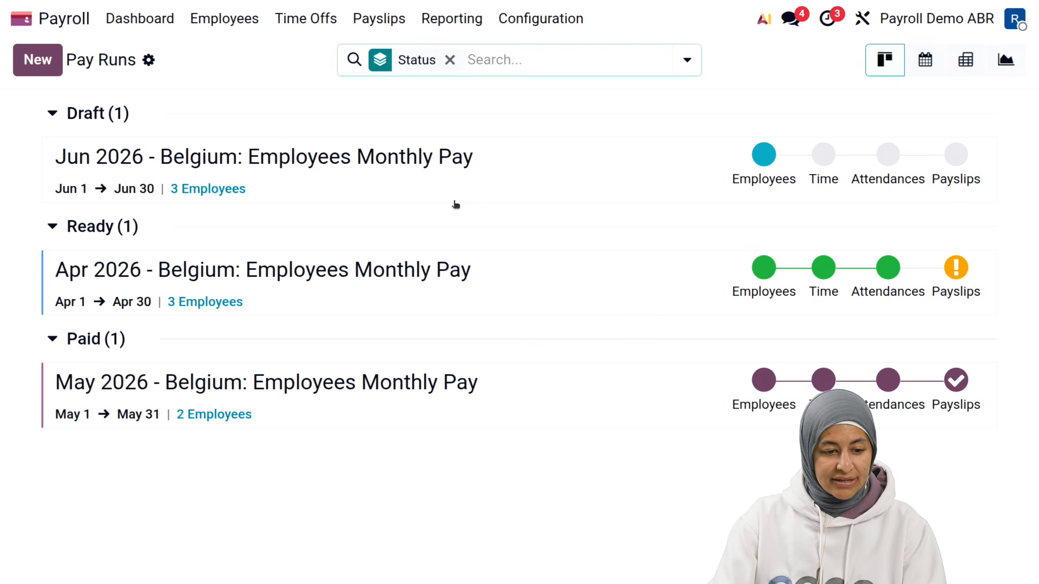
pyautogui.click(517, 193)
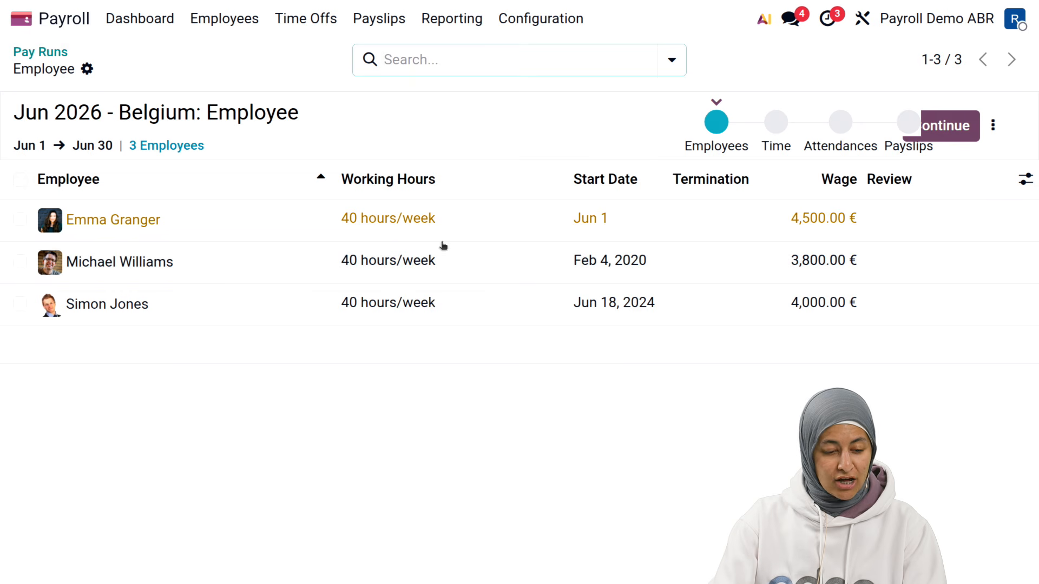
# Advance the Jun 2026 pay run to its Time stage and check the month's calendar for all employees
pyautogui.click(955, 138)
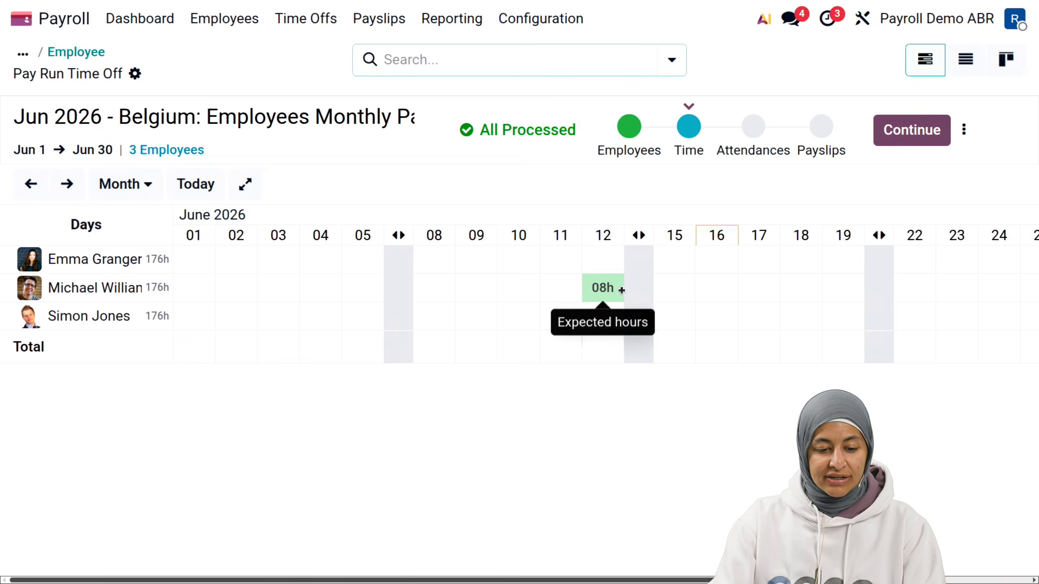
pyautogui.hscroll(3, 709, 300)
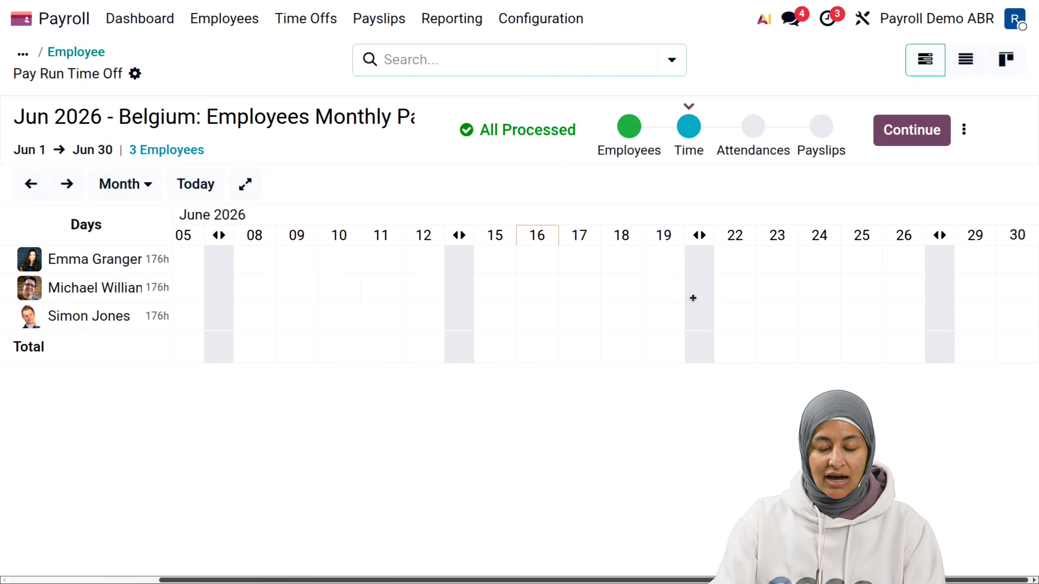
pyautogui.hscroll(-3, 693, 298)
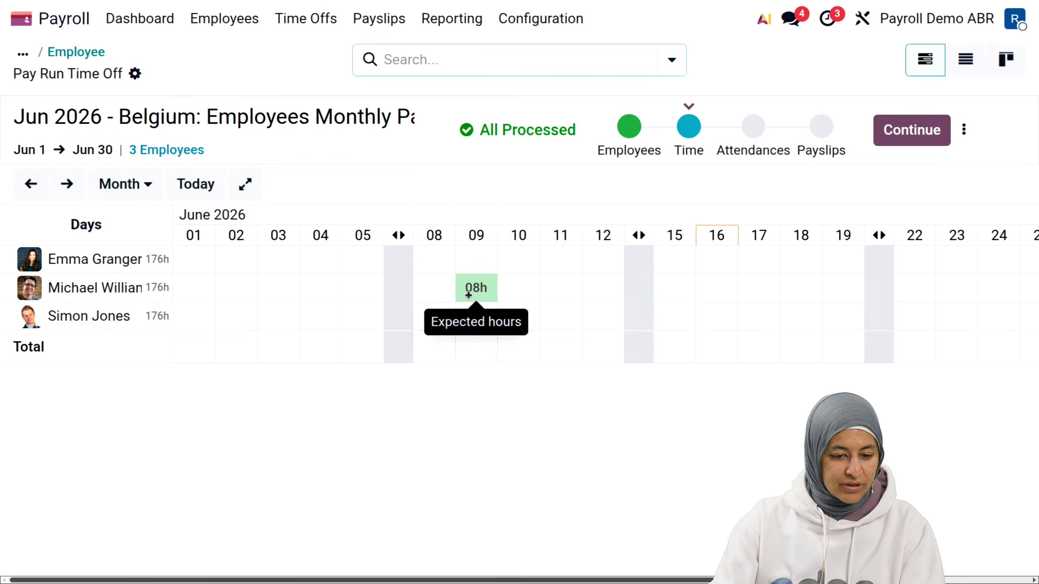
# Add a full-day Sick Time Off (Belgium) entry on June 9 for the second listed employee
pyautogui.click(468, 294)
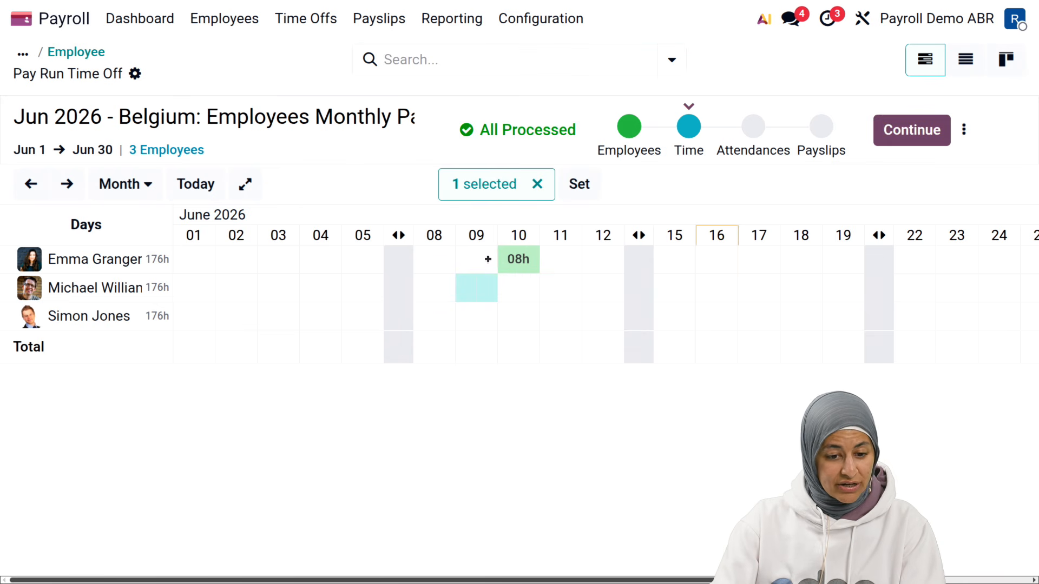
pyautogui.click(580, 186)
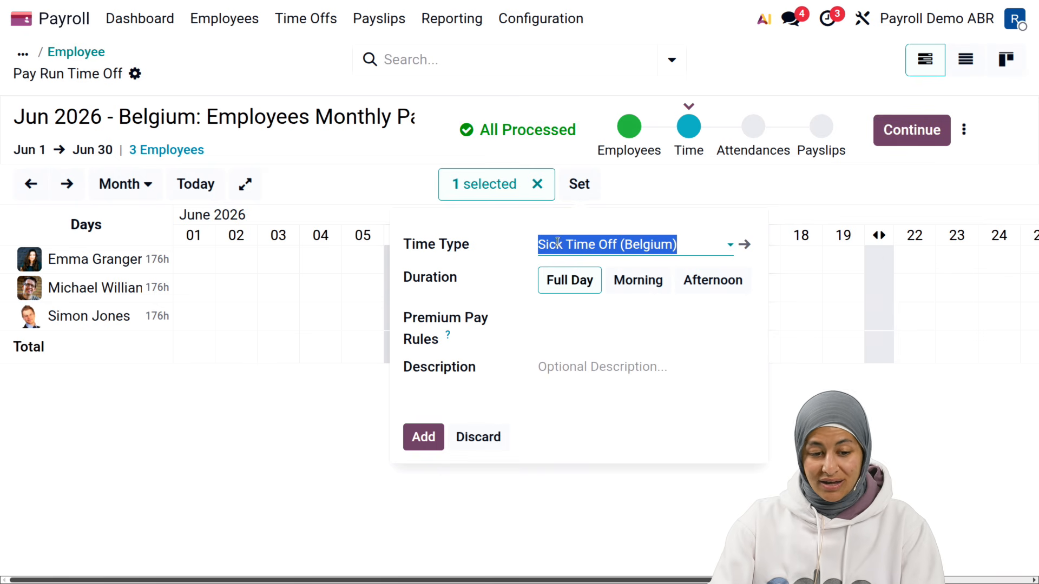
pyautogui.click(421, 436)
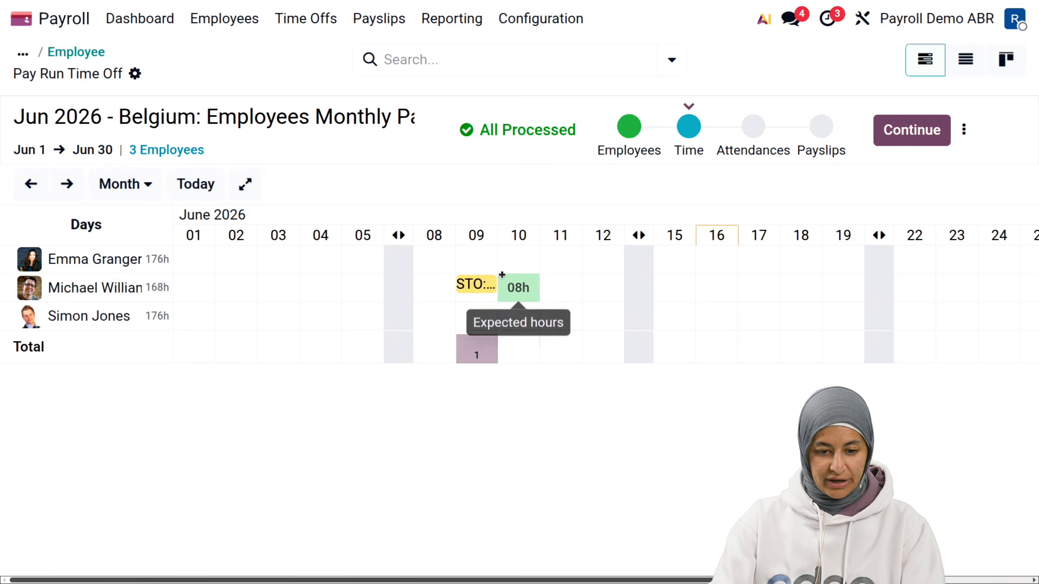
# Advance the Jun 2026 pay run to its Attendances stage and check the attendance records for the whole month
pyautogui.click(896, 144)
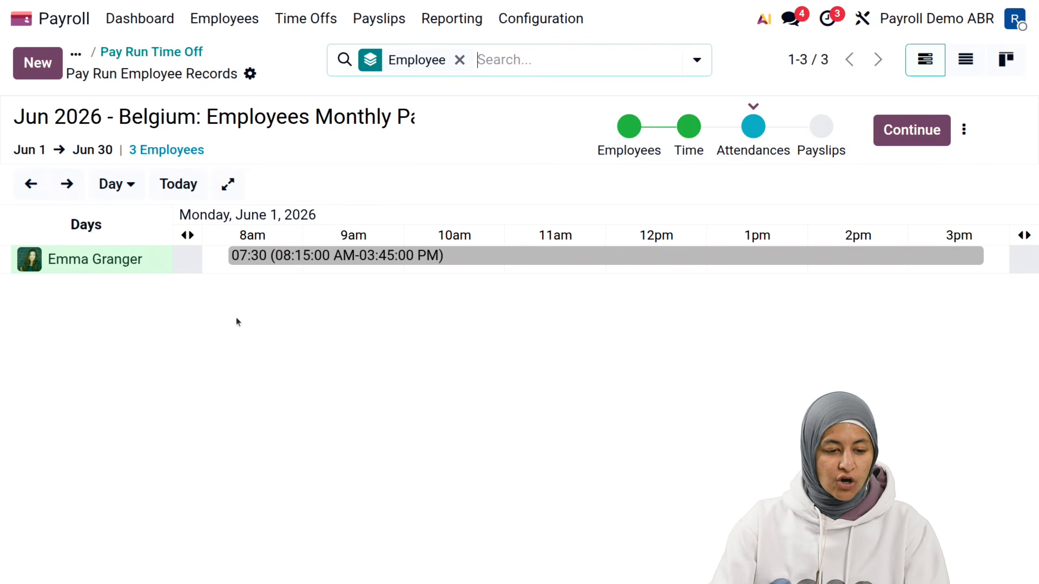
pyautogui.moveTo(170, 269)
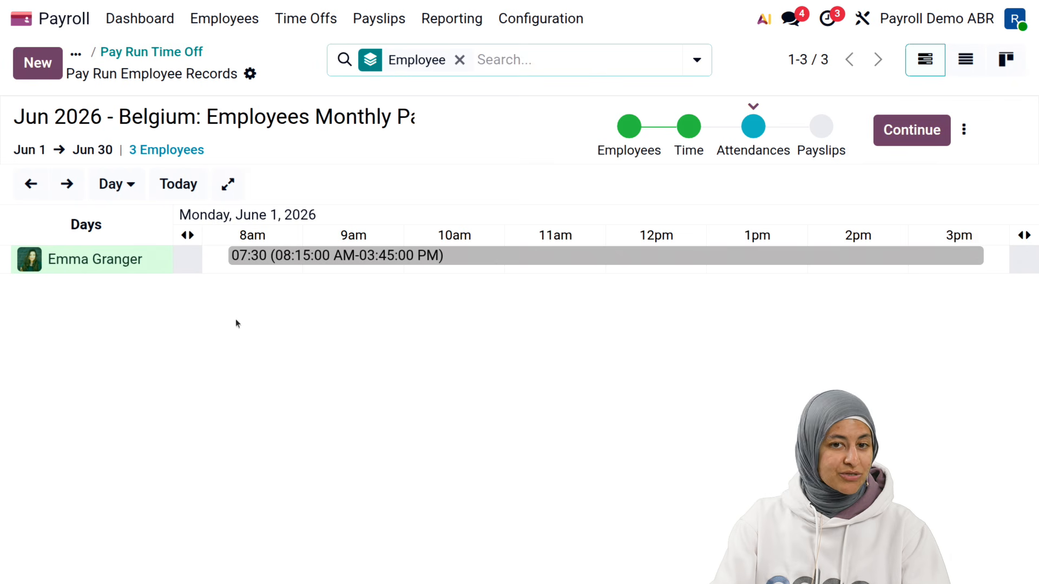
pyautogui.click(129, 196)
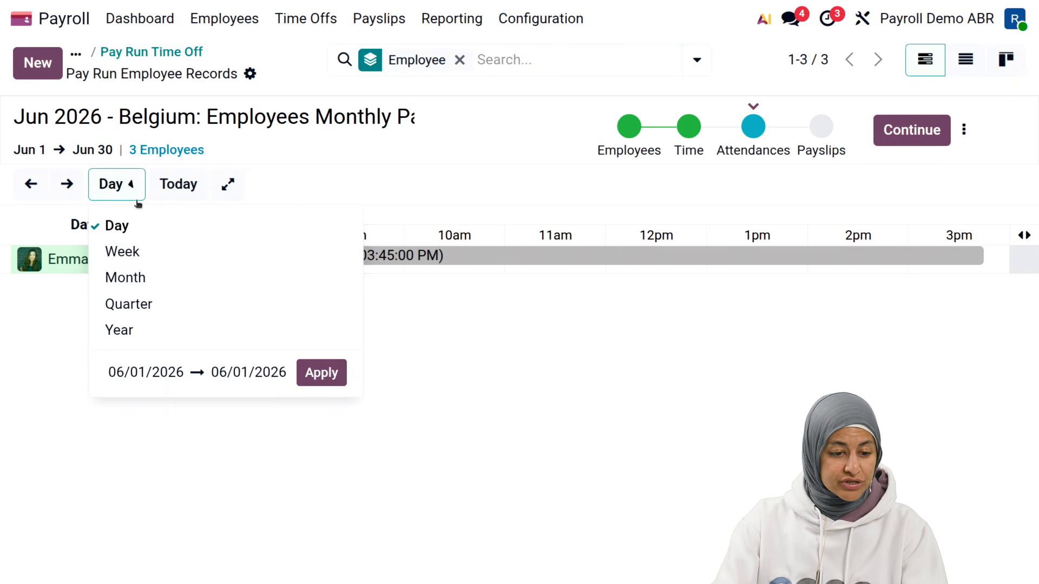
pyautogui.click(122, 250)
pyautogui.click(122, 184)
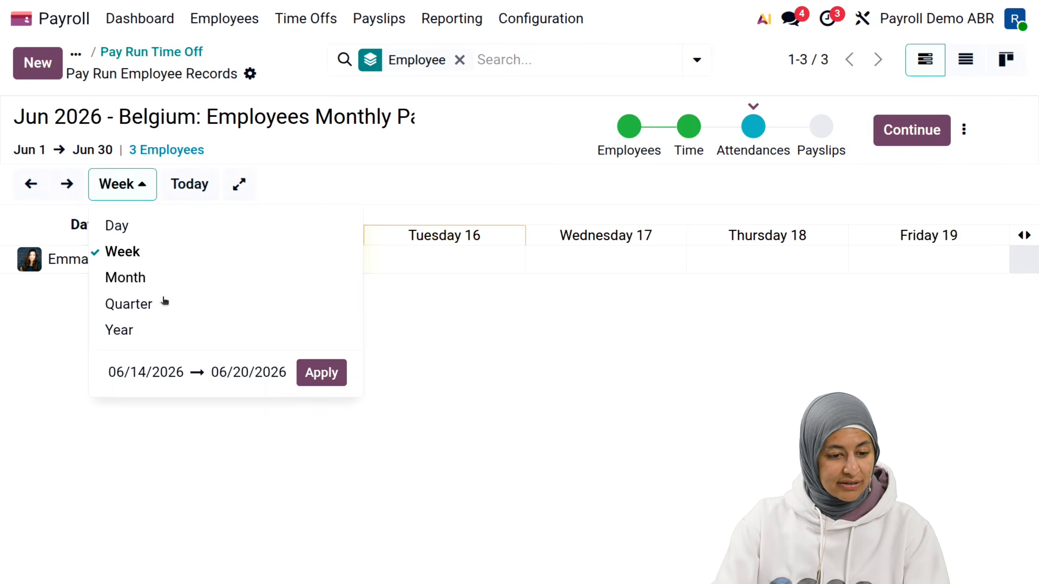
pyautogui.click(123, 276)
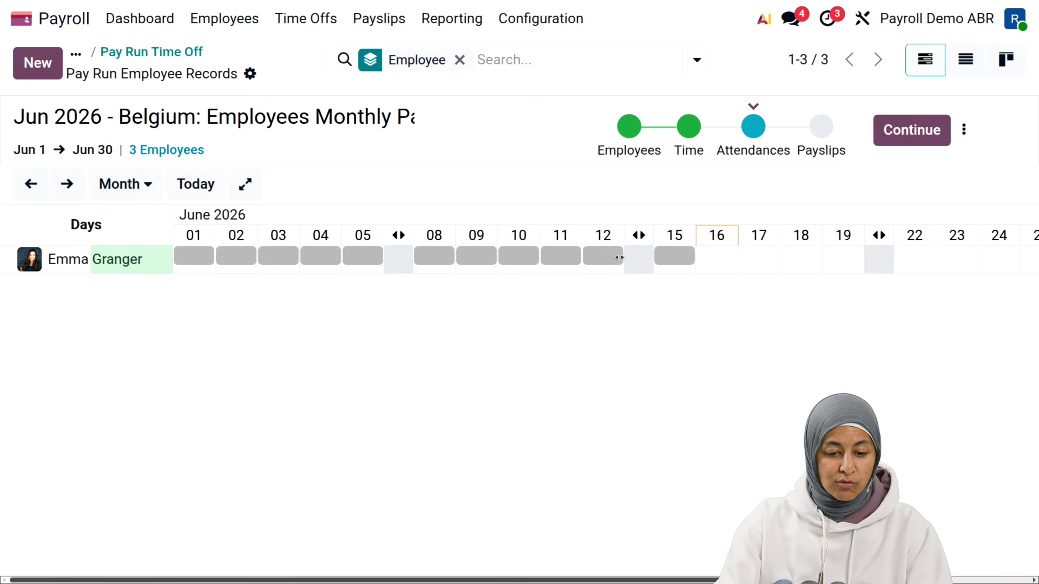
pyautogui.moveTo(619, 257); pyautogui.dragTo(610, 256)
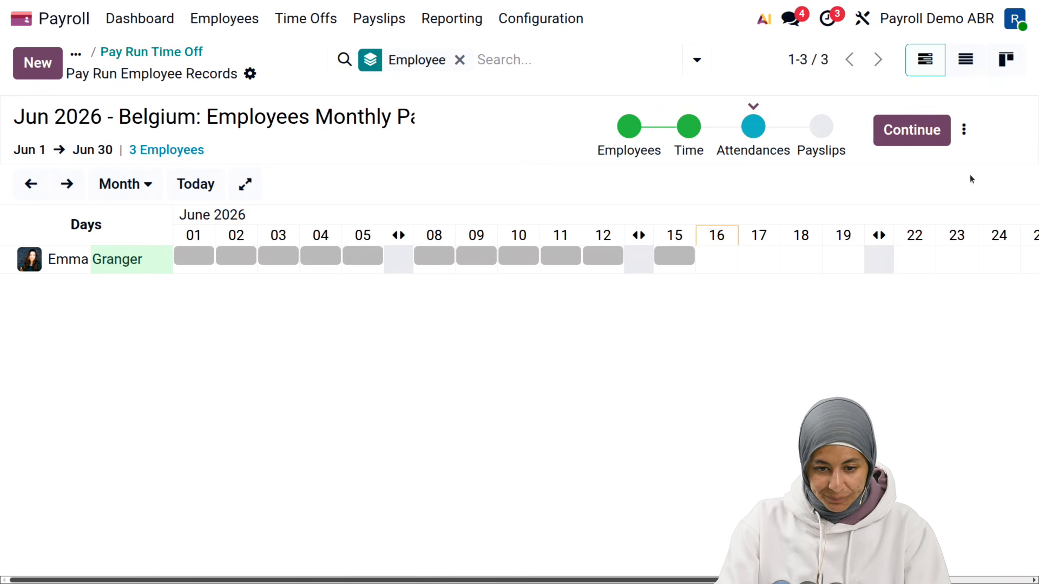
# Advance the Jun 2026 pay run to its Payslips stage and check the employer cost, gross and net totals
pyautogui.click(934, 134)
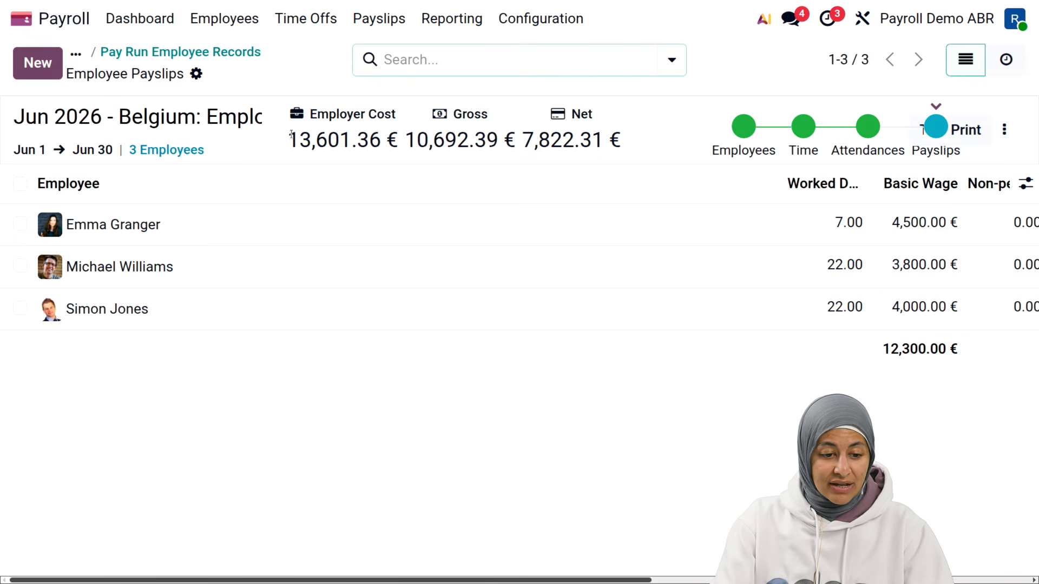
pyautogui.moveTo(286, 140); pyautogui.dragTo(399, 142)
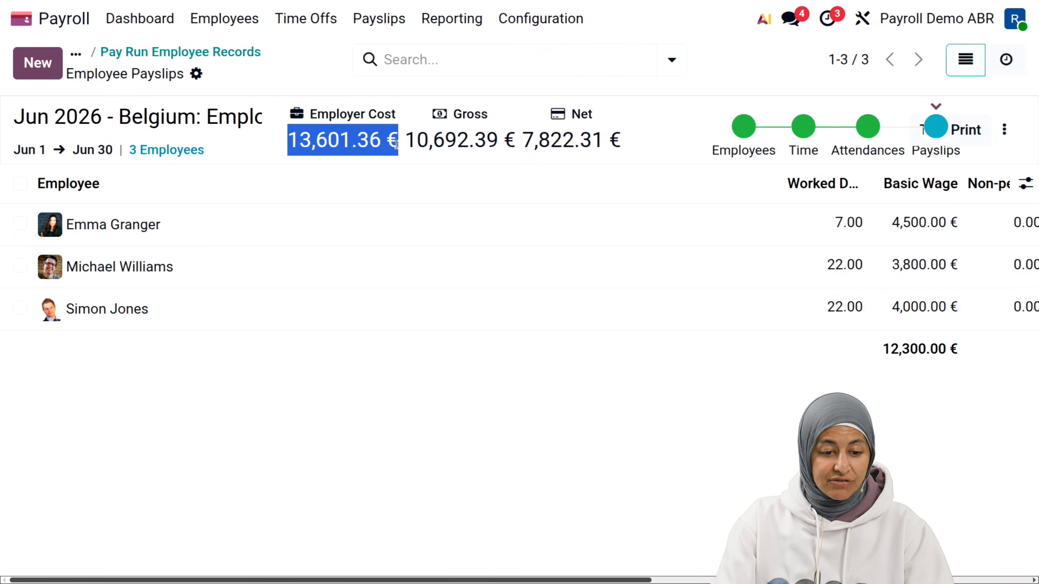
pyautogui.click(427, 370)
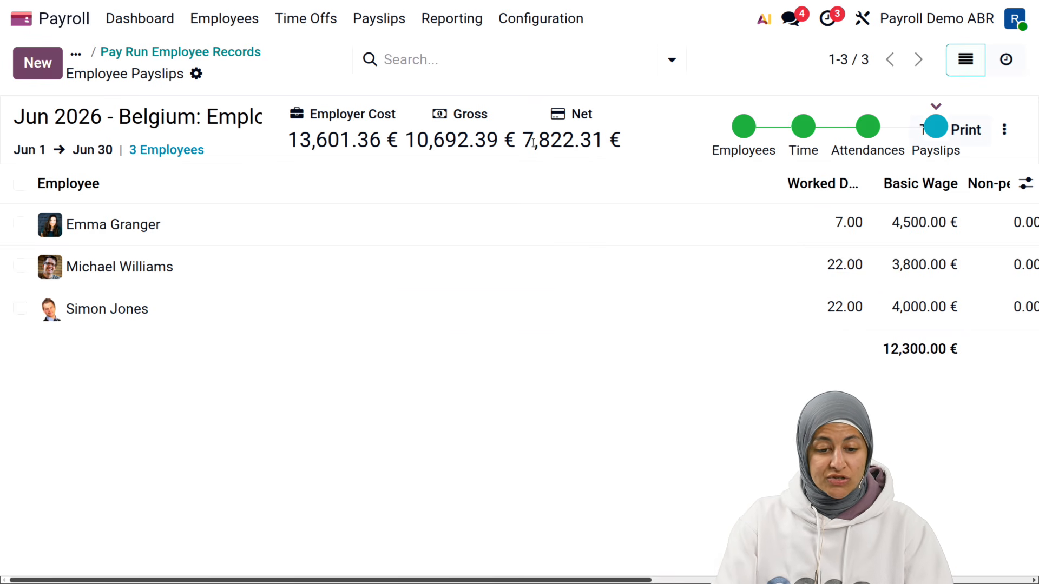
# Return to the pay runs overview, check the Jun 2026 pay run's payslips again and go back to the overview
pyautogui.click(209, 51)
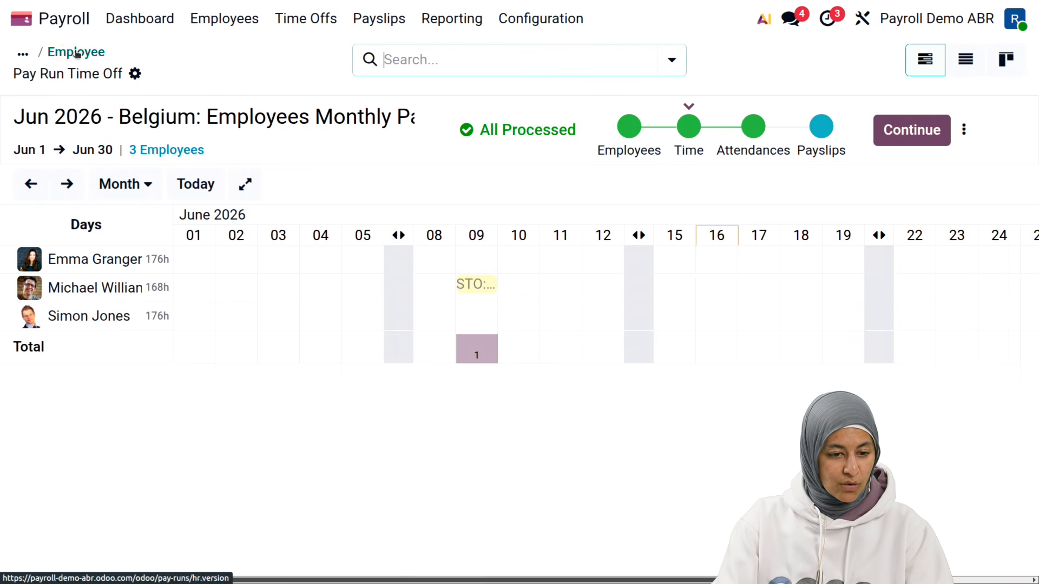
pyautogui.click(373, 18)
pyautogui.click(399, 81)
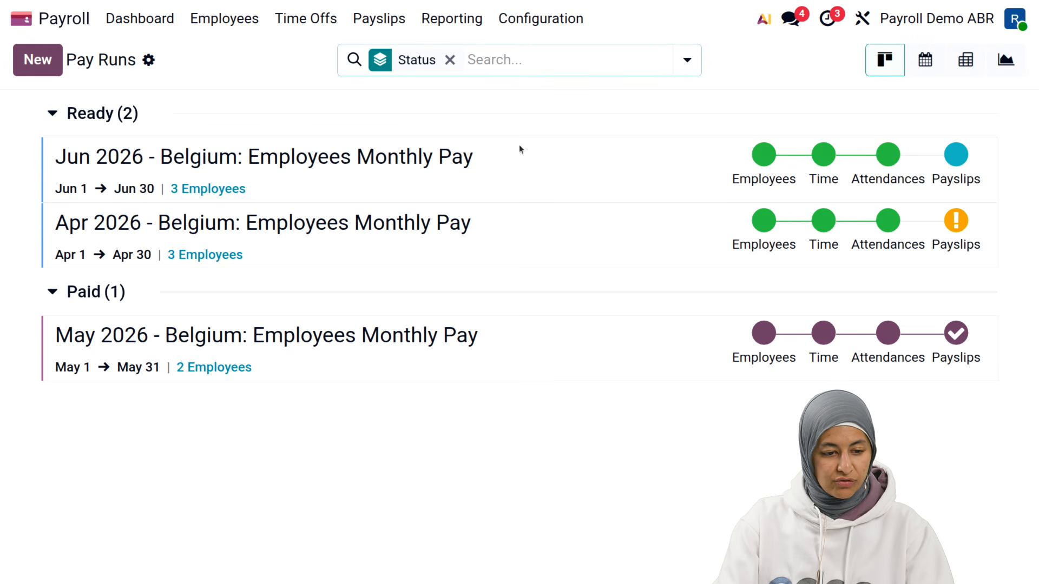
pyautogui.click(578, 184)
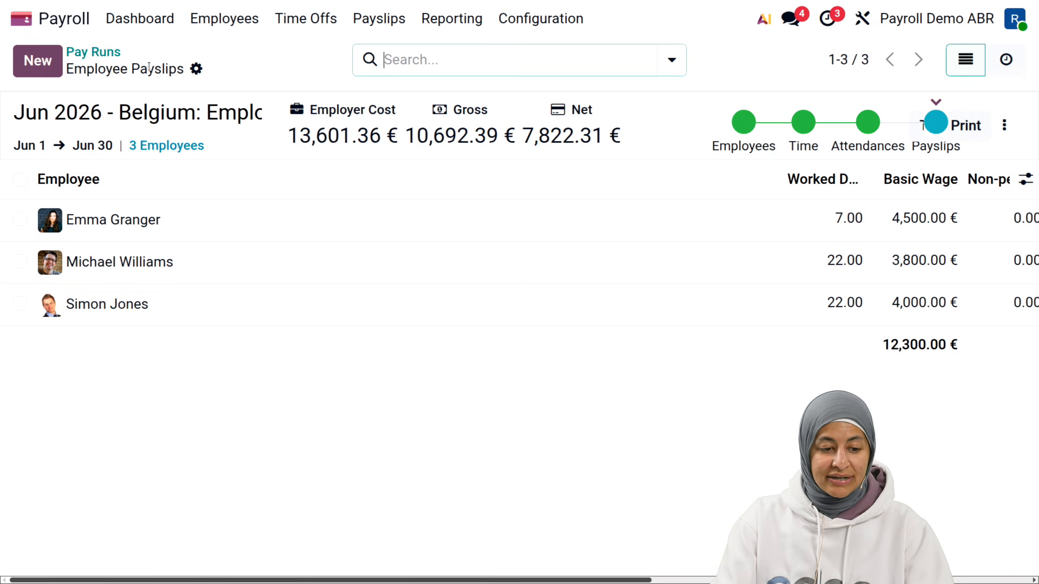
pyautogui.click(93, 52)
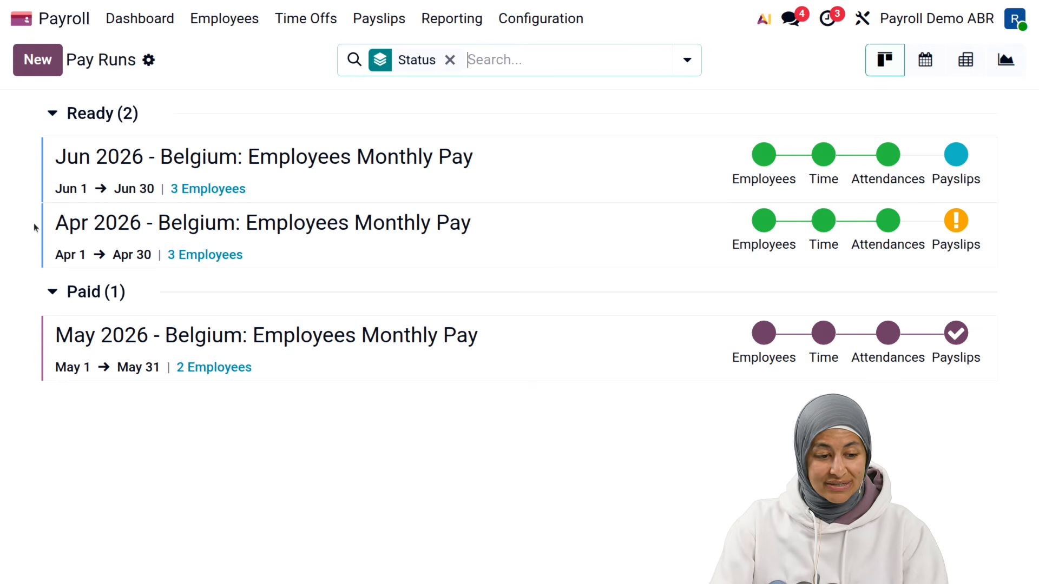
# Examine the first flagged payslip in the Apr 2026 pay run, including its worked days, and return to the pay runs overview
pyautogui.click(381, 231)
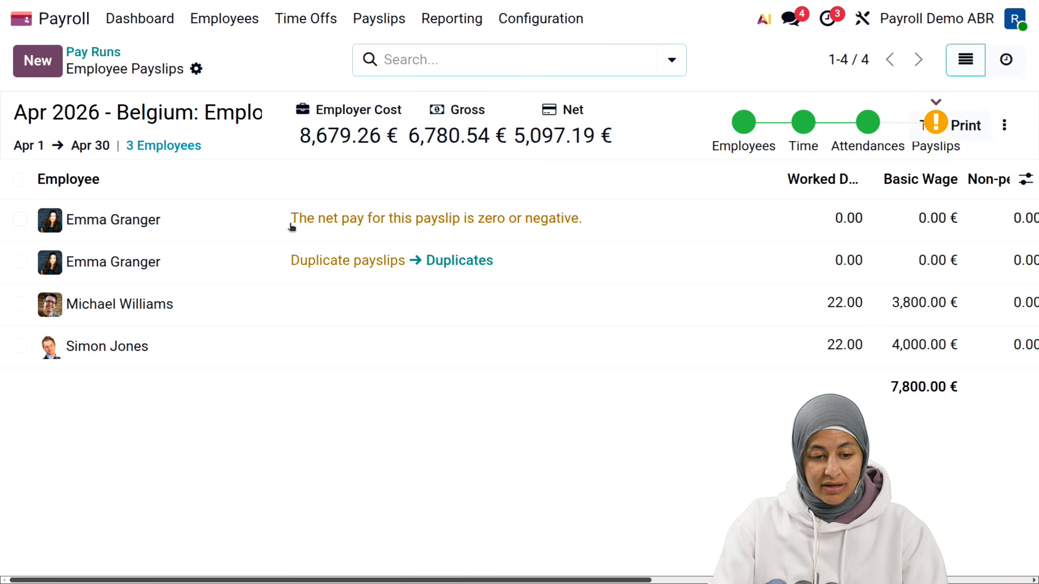
pyautogui.moveTo(291, 227); pyautogui.dragTo(586, 219)
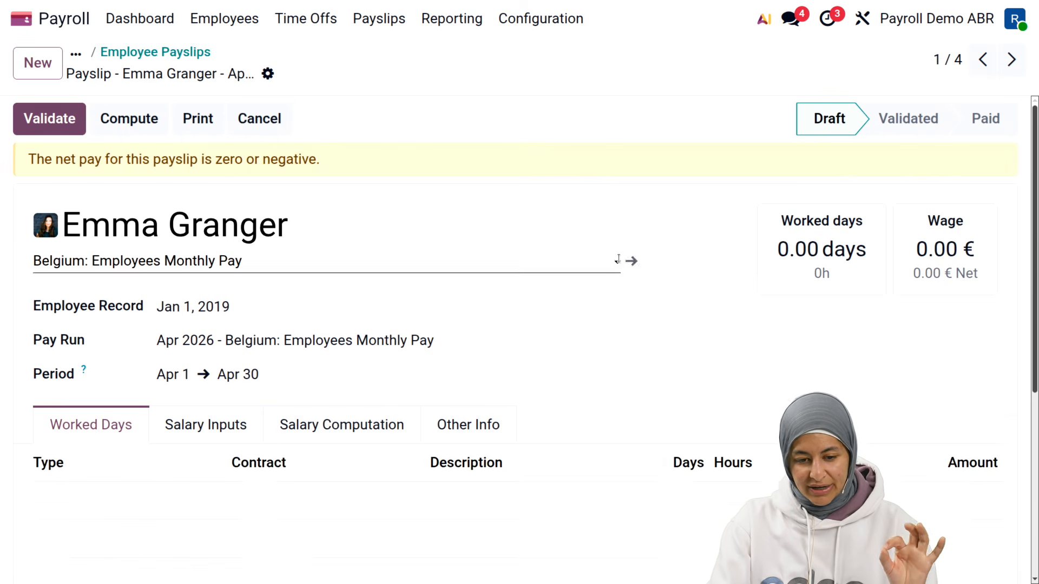
pyautogui.scroll(-3, 609, 271)
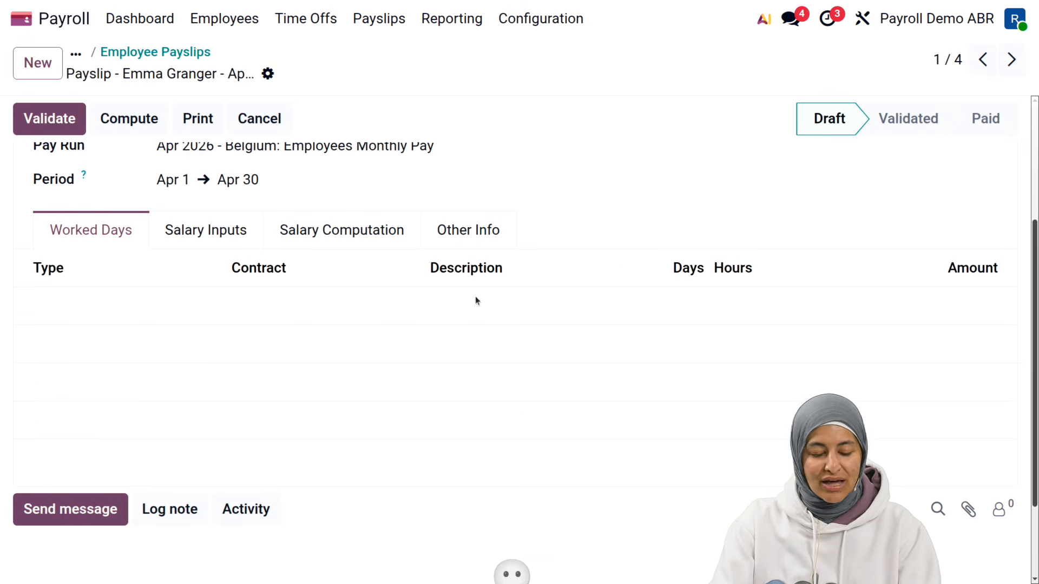
pyautogui.scroll(2, 467, 301)
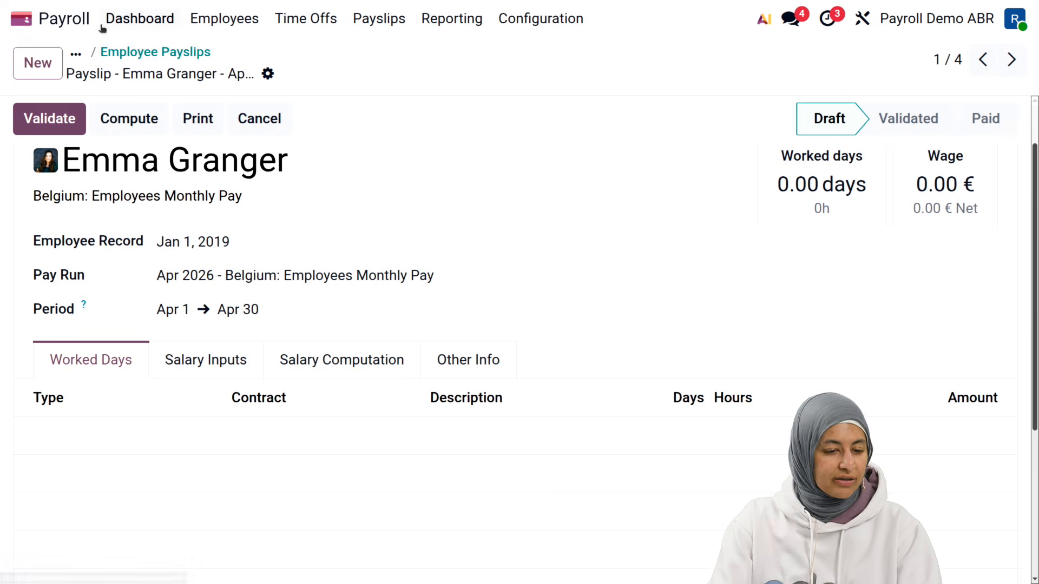
pyautogui.click(145, 54)
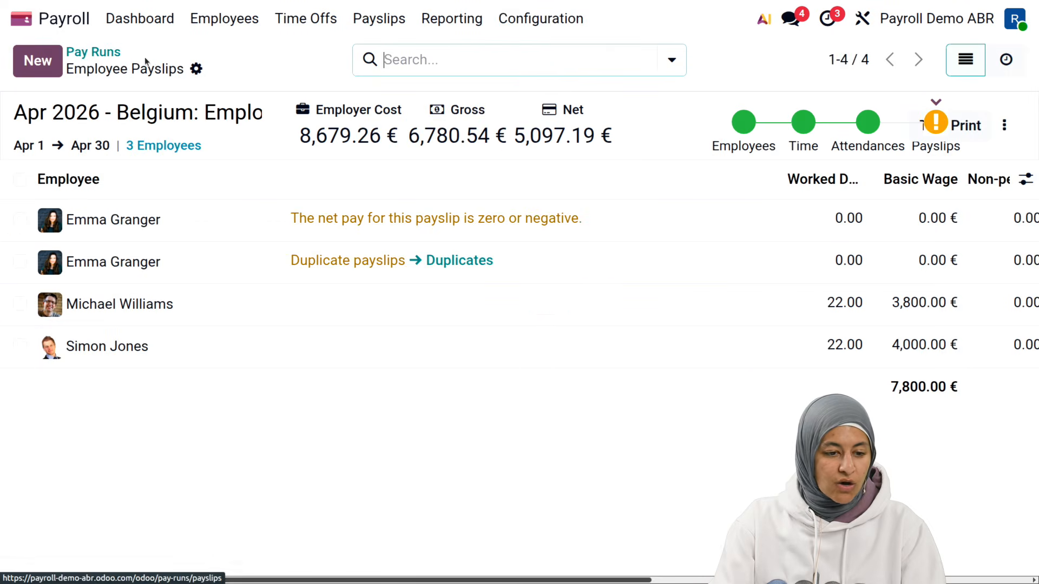
pyautogui.click(93, 52)
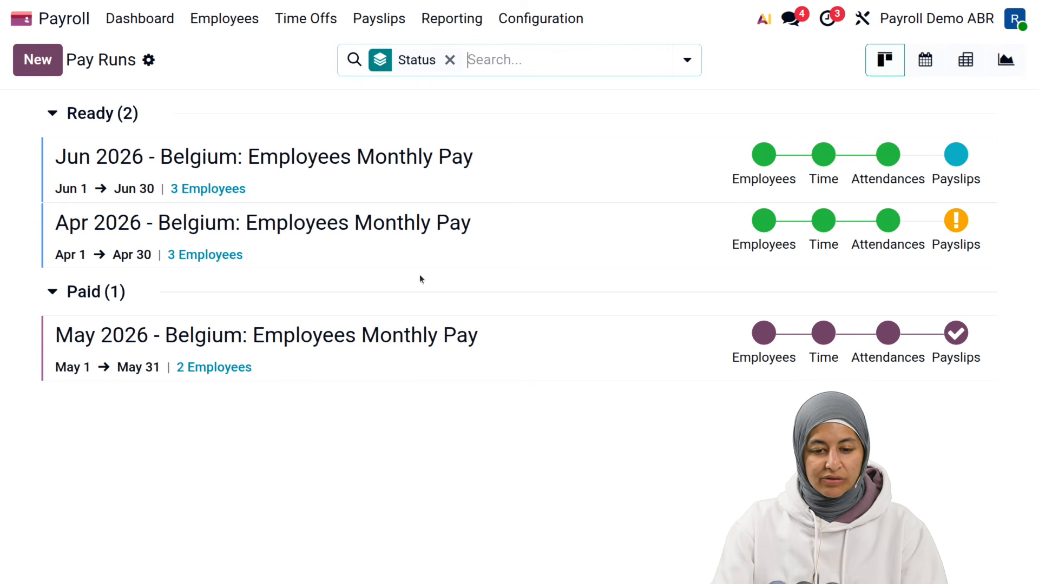
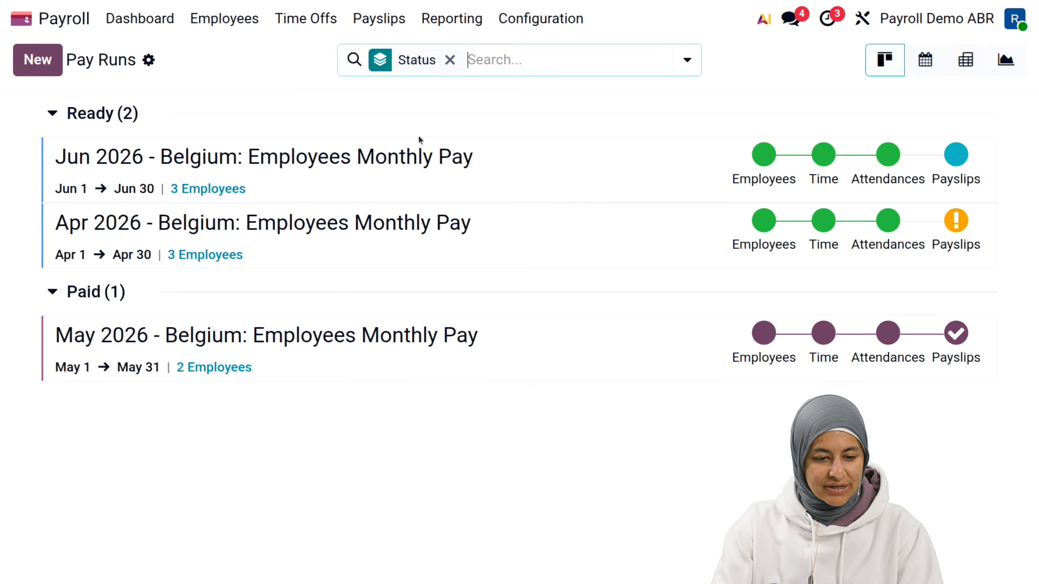
# Create a new off-cycle payslip for the second listed employee, save it and compute it
pyautogui.click(388, 18)
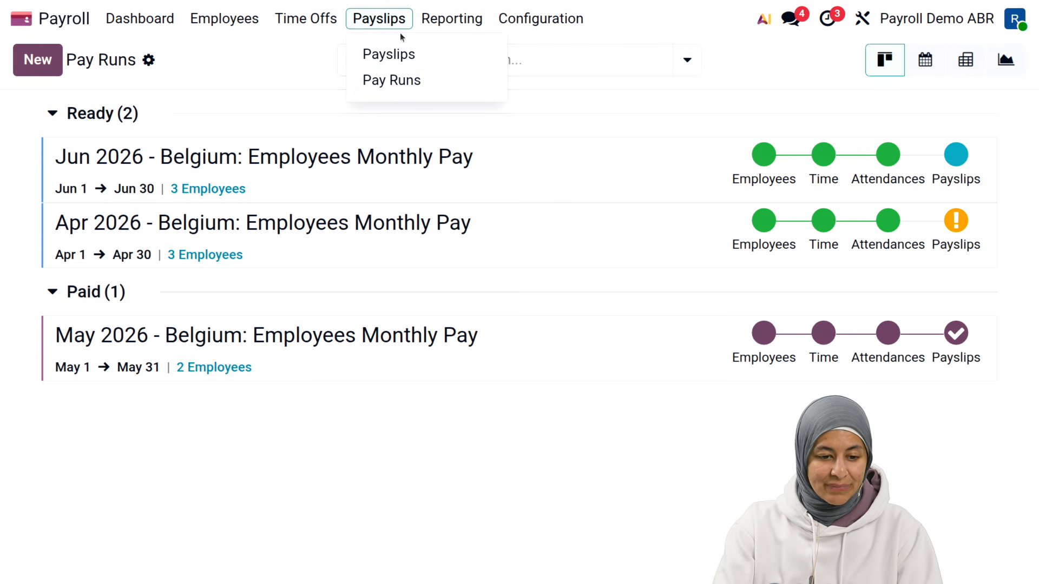
pyautogui.click(404, 56)
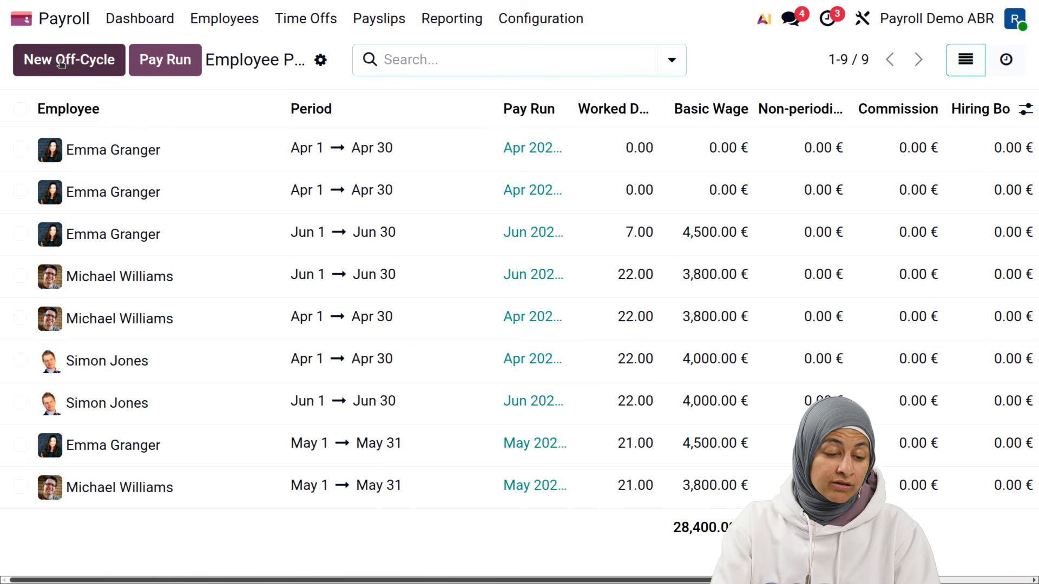
pyautogui.click(88, 64)
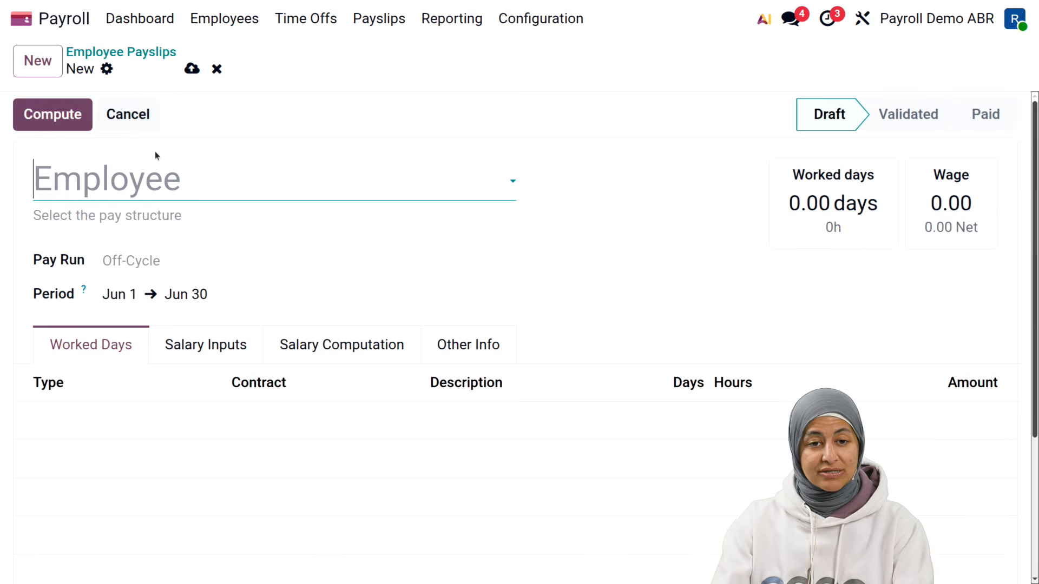
pyautogui.click(187, 177)
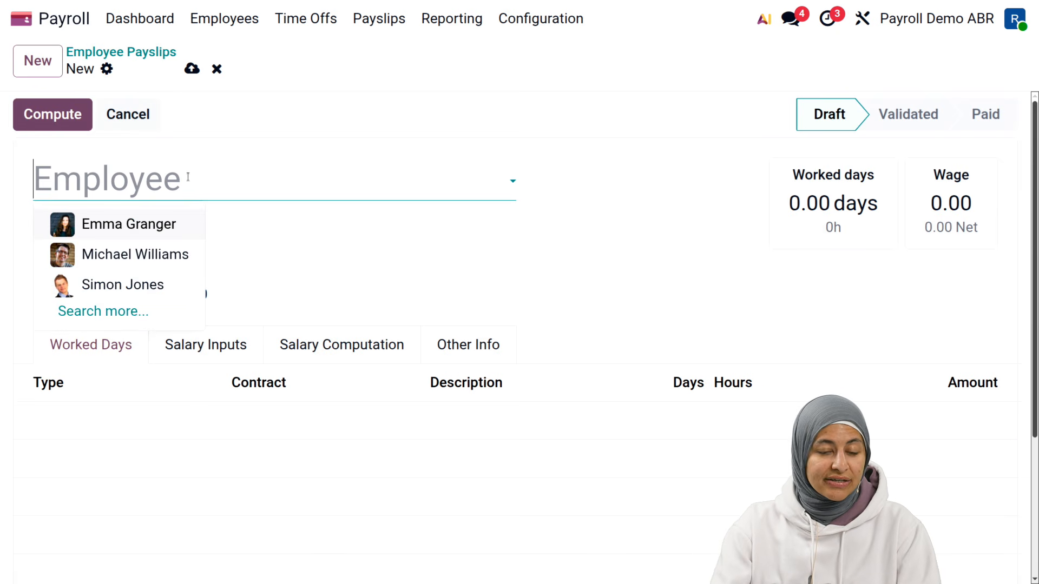
pyautogui.click(174, 249)
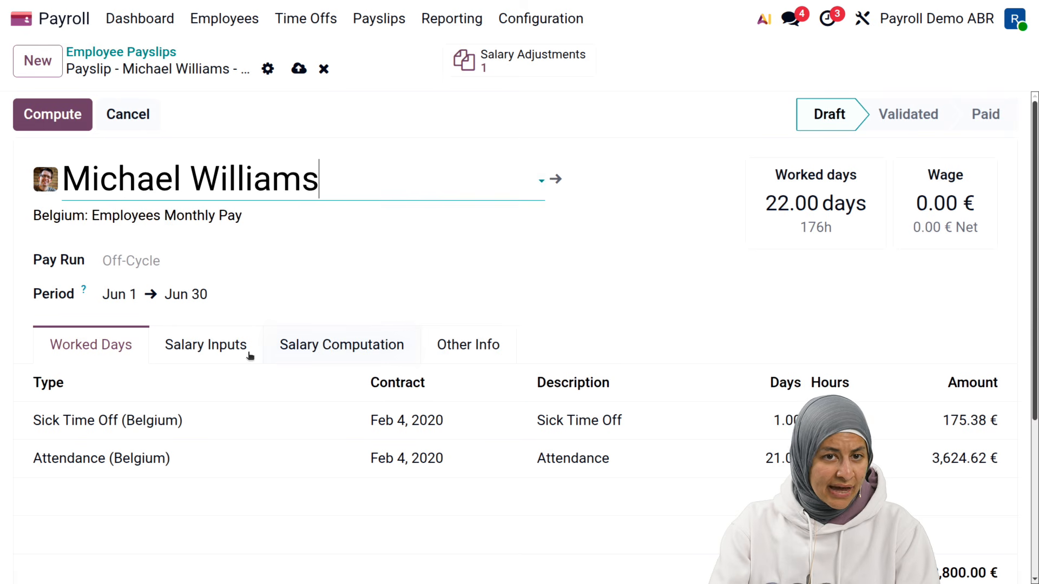
pyautogui.click(299, 68)
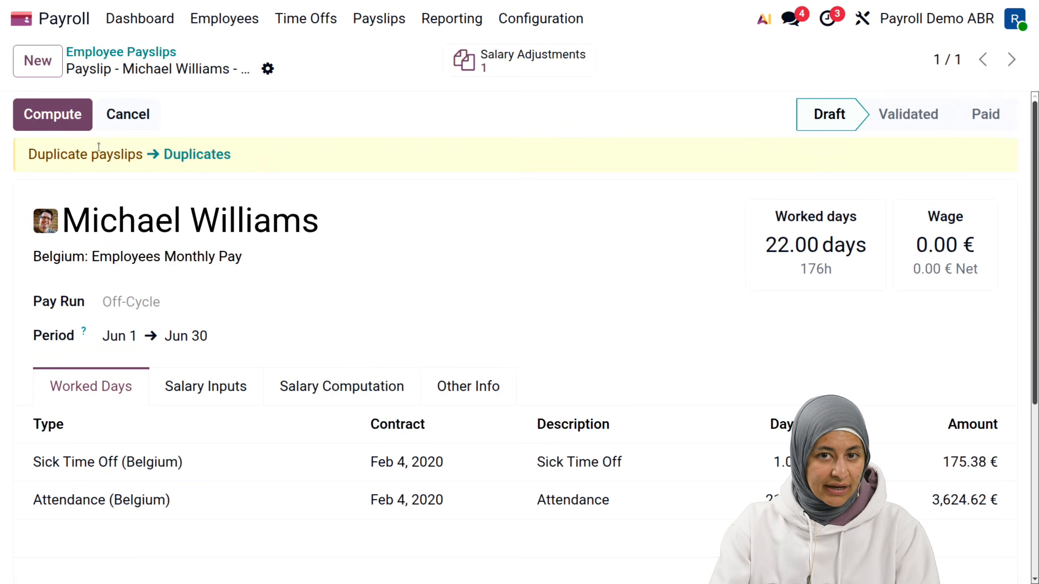
pyautogui.click(60, 130)
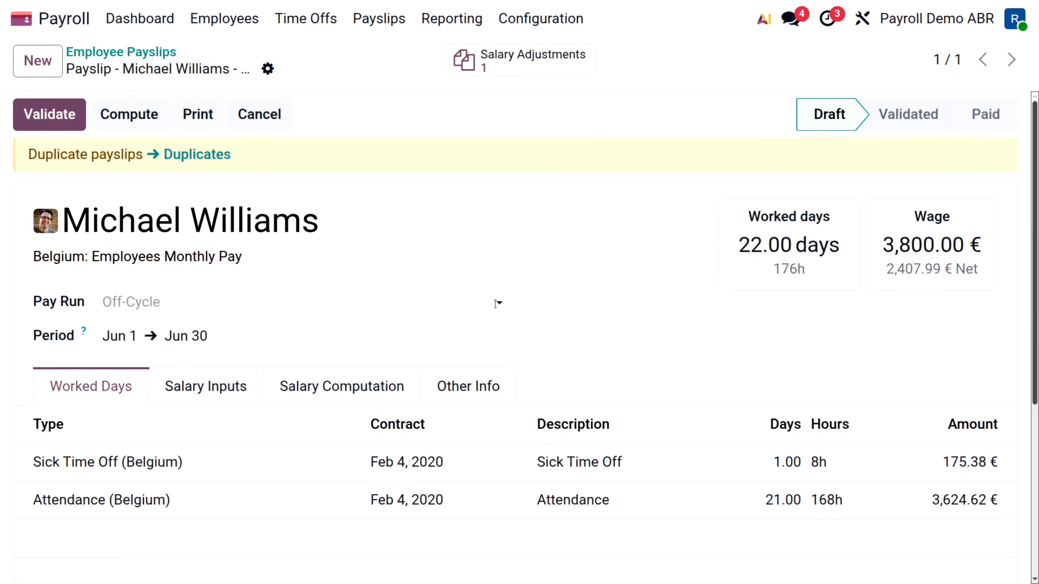
# Change the off-cycle payslip's pay structure to Belgium: Reimbursement, save it and review its salary inputs and salary computation
pyautogui.click(147, 252)
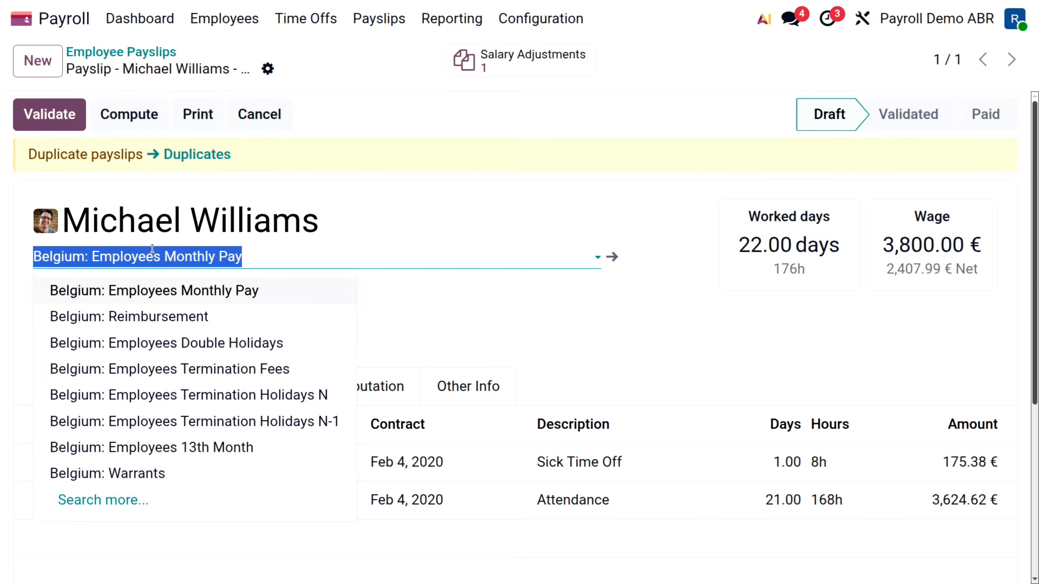
pyautogui.click(161, 320)
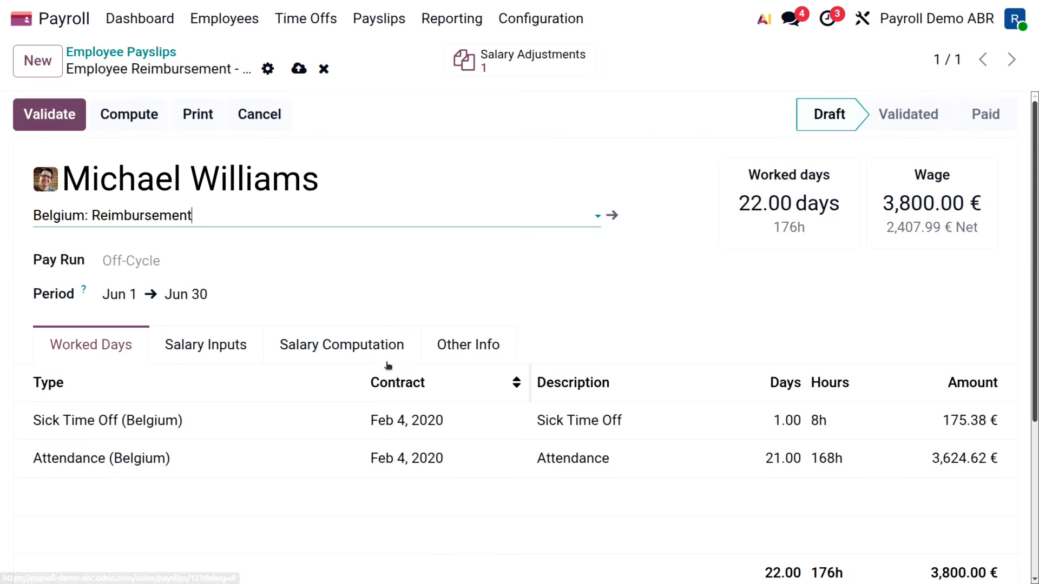
pyautogui.click(297, 71)
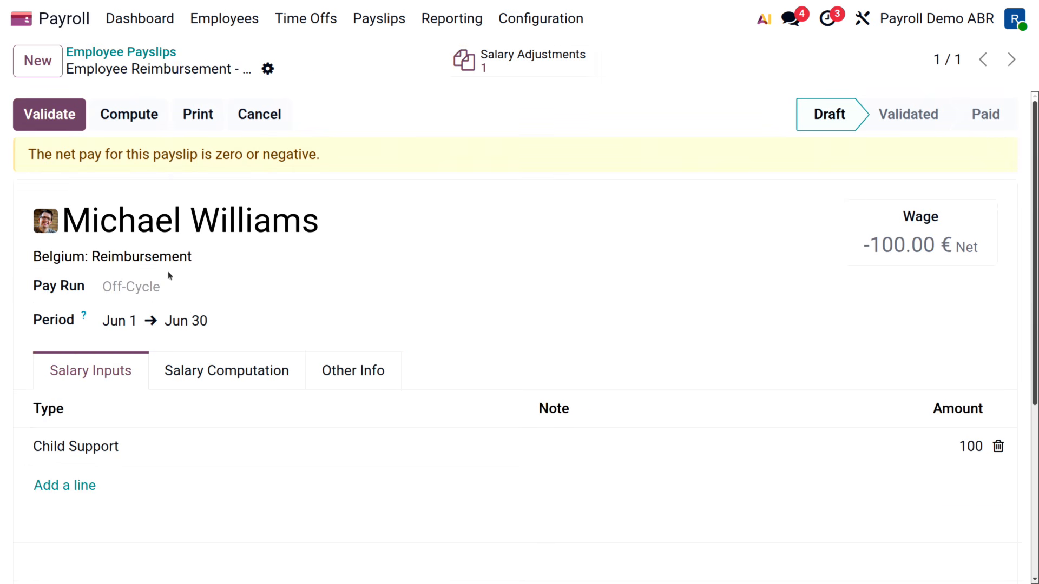
pyautogui.scroll(-3, 243, 425)
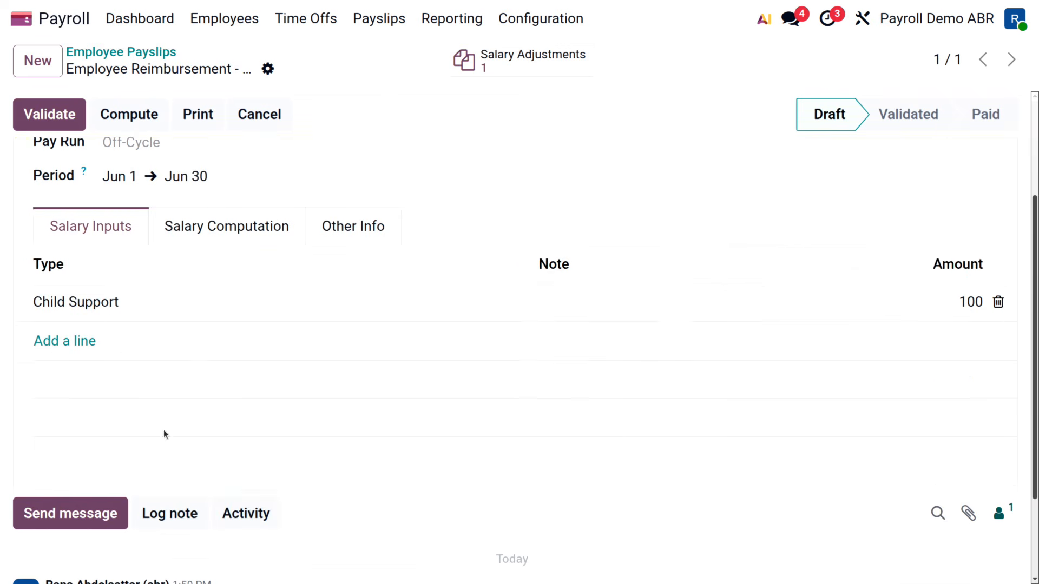
pyautogui.scroll(2, 162, 295)
pyautogui.click(243, 324)
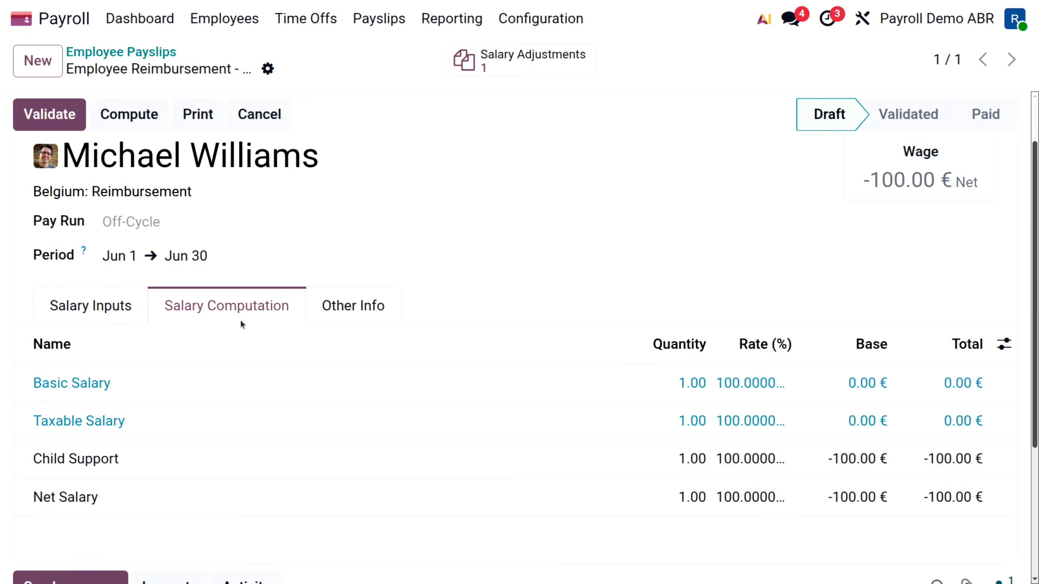
# Set the off-cycle payslip's pay structure to Belgium: Employees Monthly Pay, compute it and show its worked days
pyautogui.click(107, 321)
pyautogui.scroll(1, 113, 324)
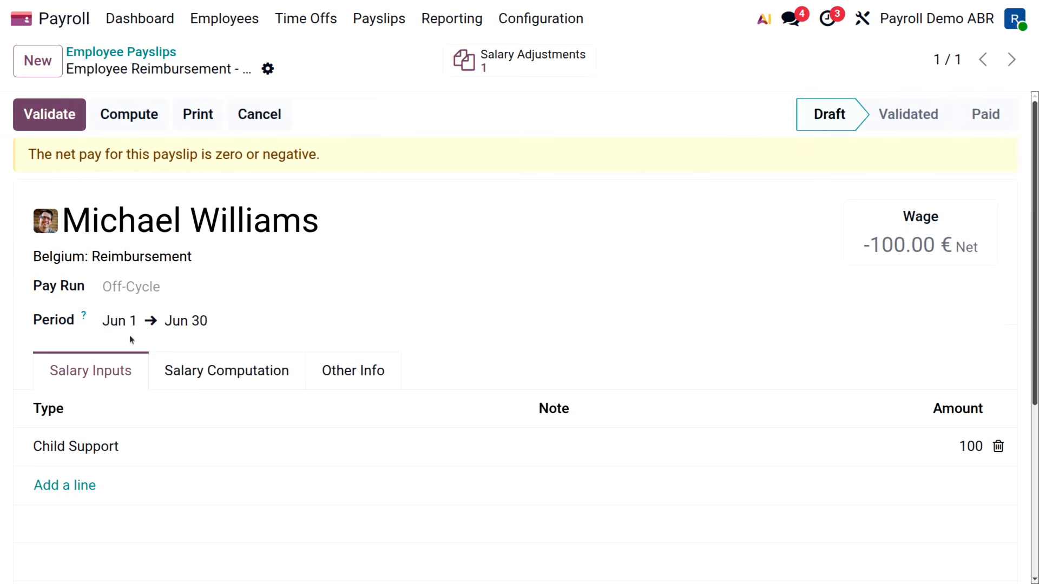
pyautogui.click(179, 256)
pyautogui.click(163, 290)
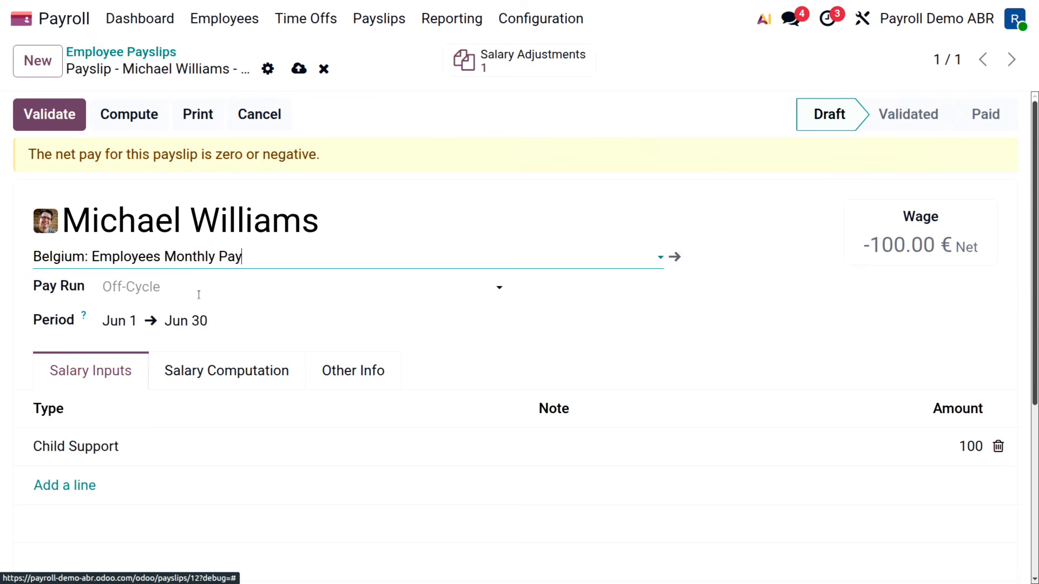
pyautogui.click(133, 114)
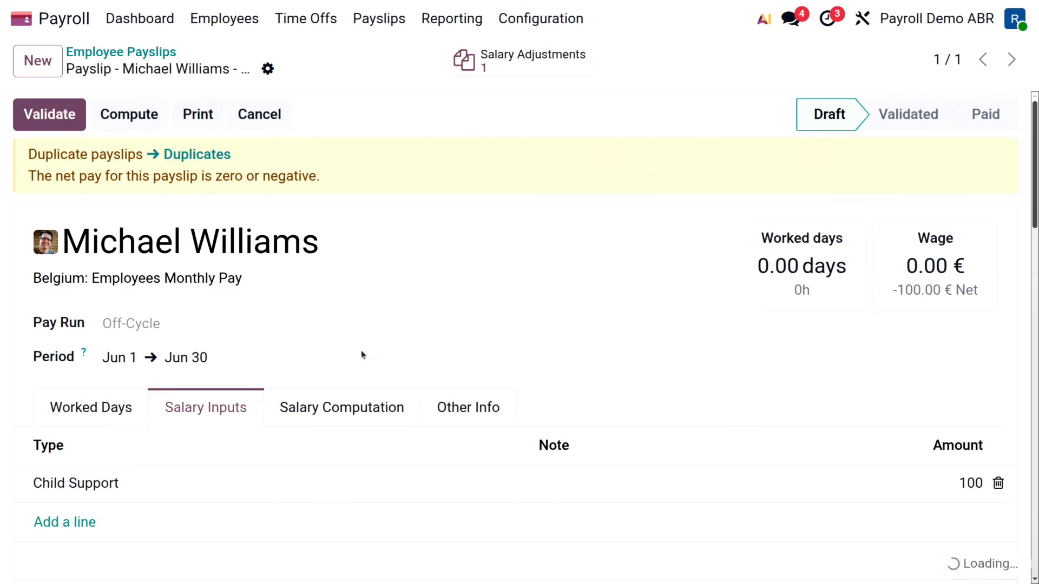
pyautogui.click(100, 408)
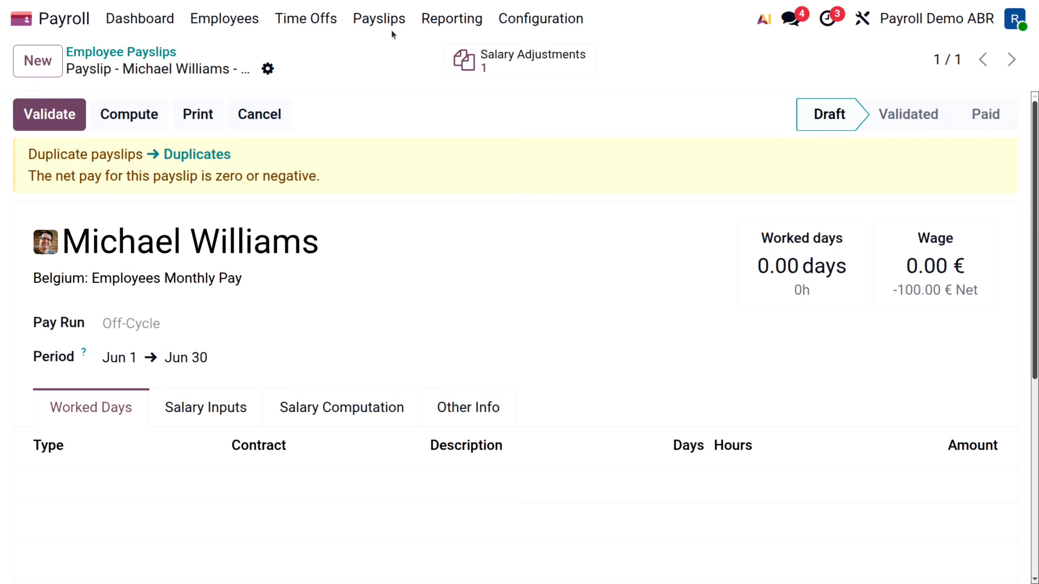
# Check the Jun 2026 pay run's payslips and the list of all employee payslips, and return to the pay runs overview
pyautogui.click(377, 11)
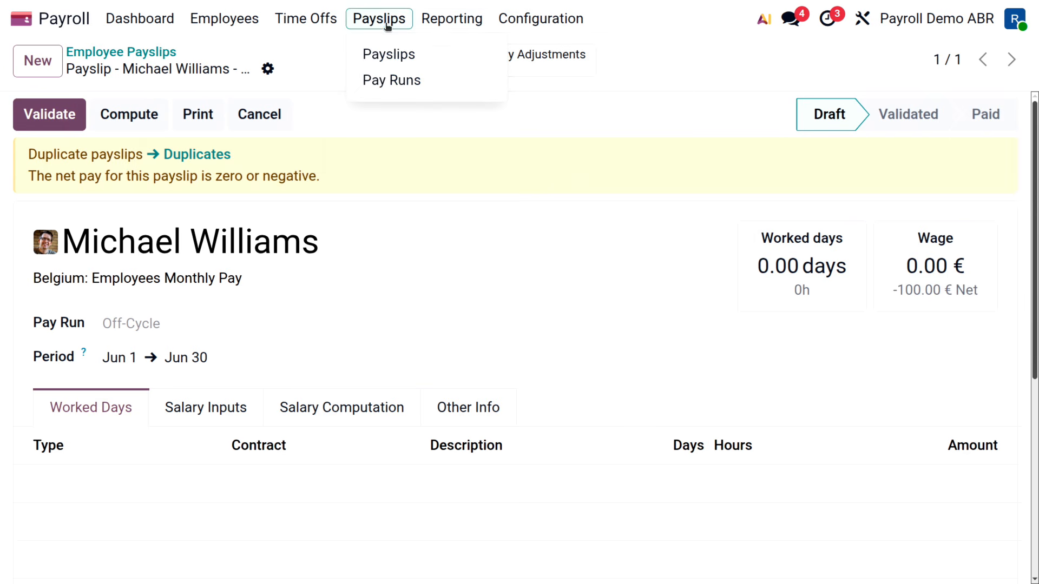
pyautogui.click(390, 77)
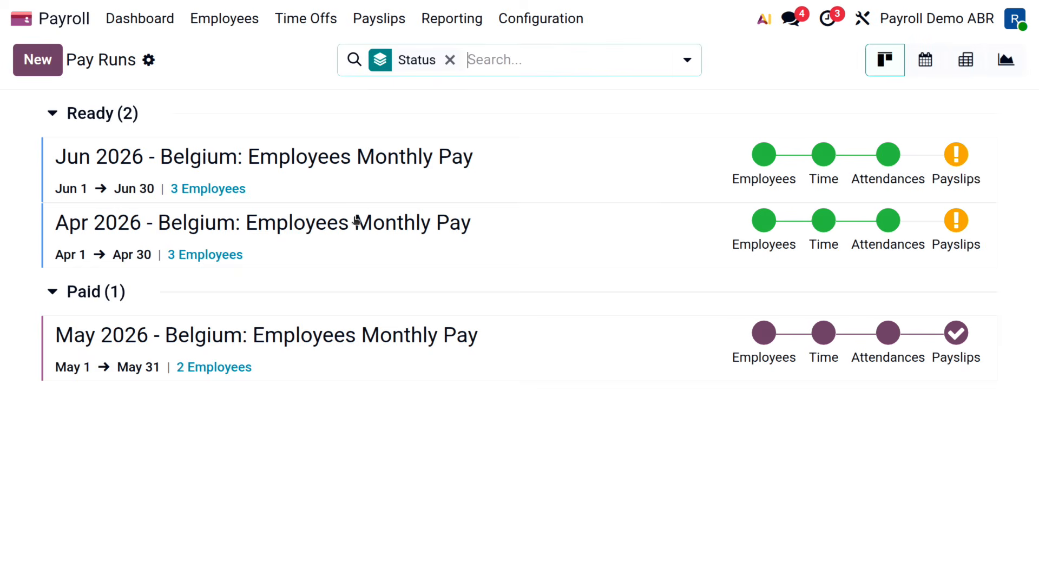
pyautogui.click(362, 199)
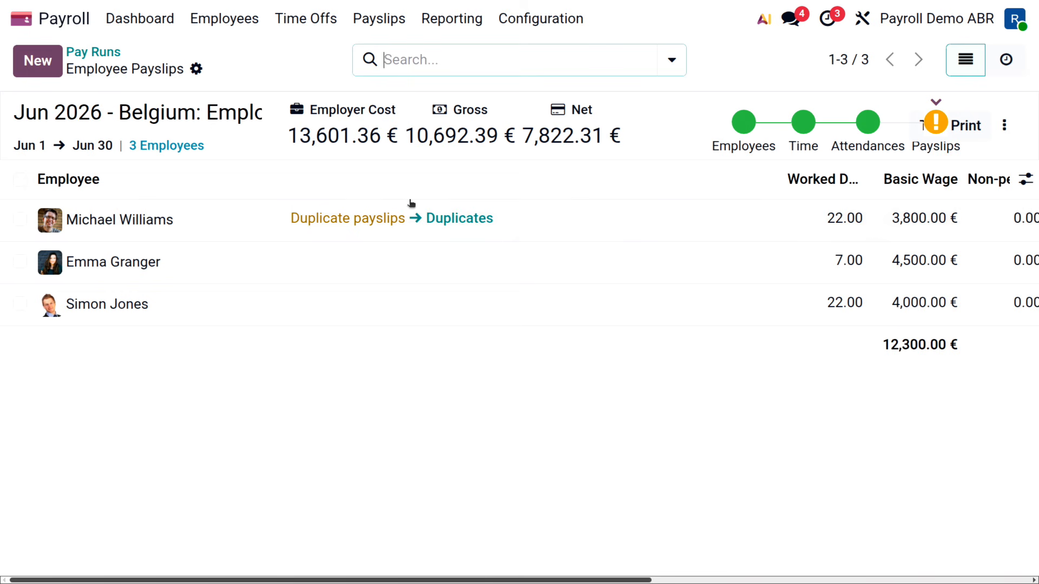
pyautogui.click(379, 22)
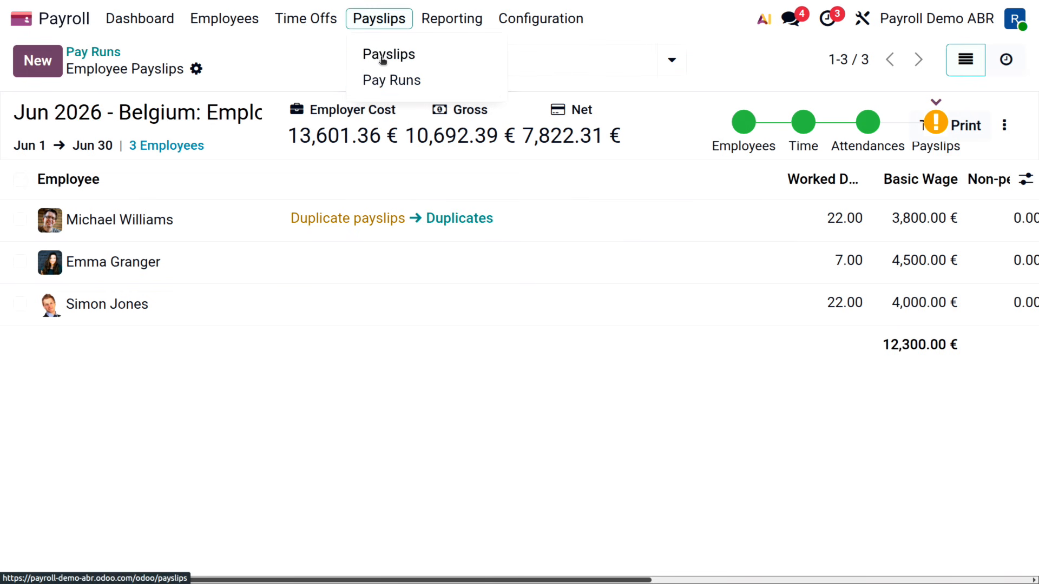
pyautogui.click(383, 59)
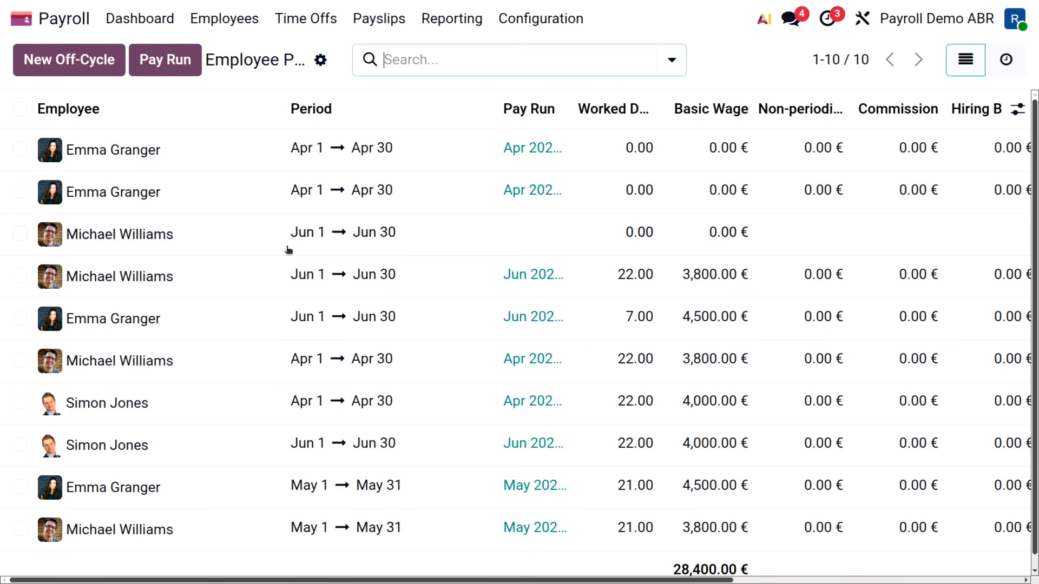
pyautogui.click(379, 18)
pyautogui.click(400, 82)
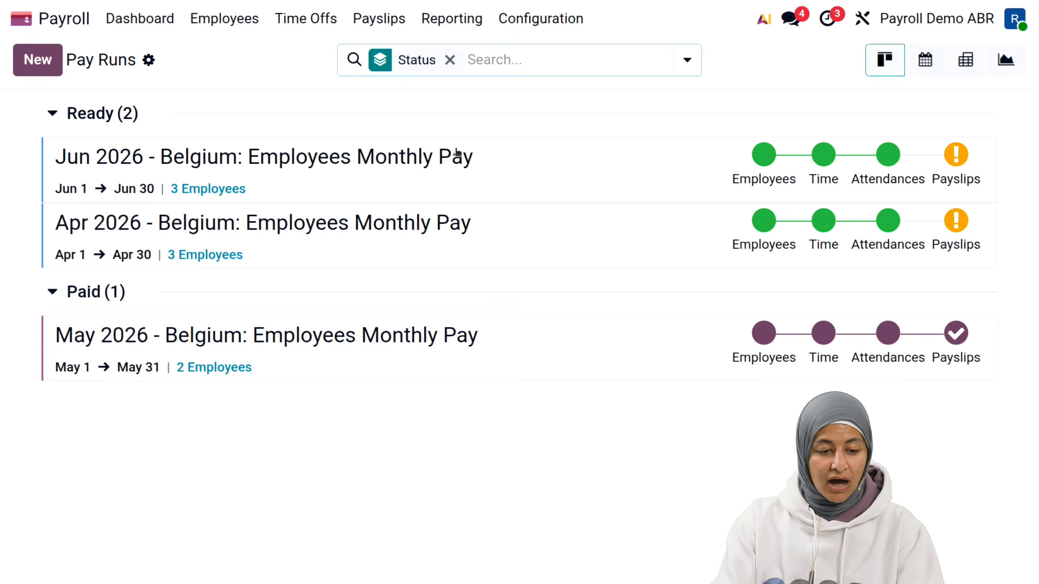
# Check the payroll dashboard's alerts and go back to the pay runs overview
pyautogui.click(130, 22)
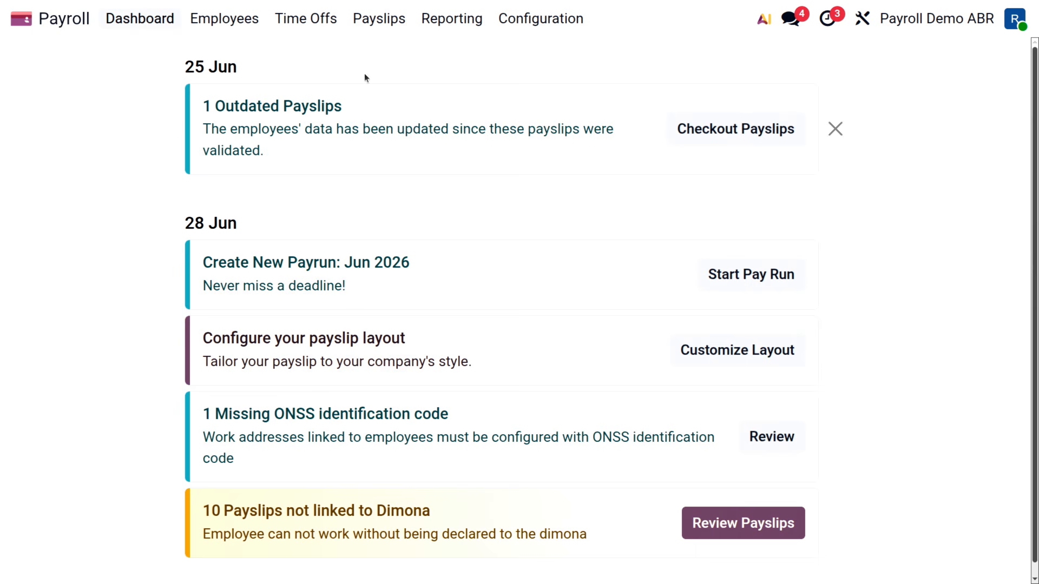
pyautogui.click(379, 18)
pyautogui.click(394, 80)
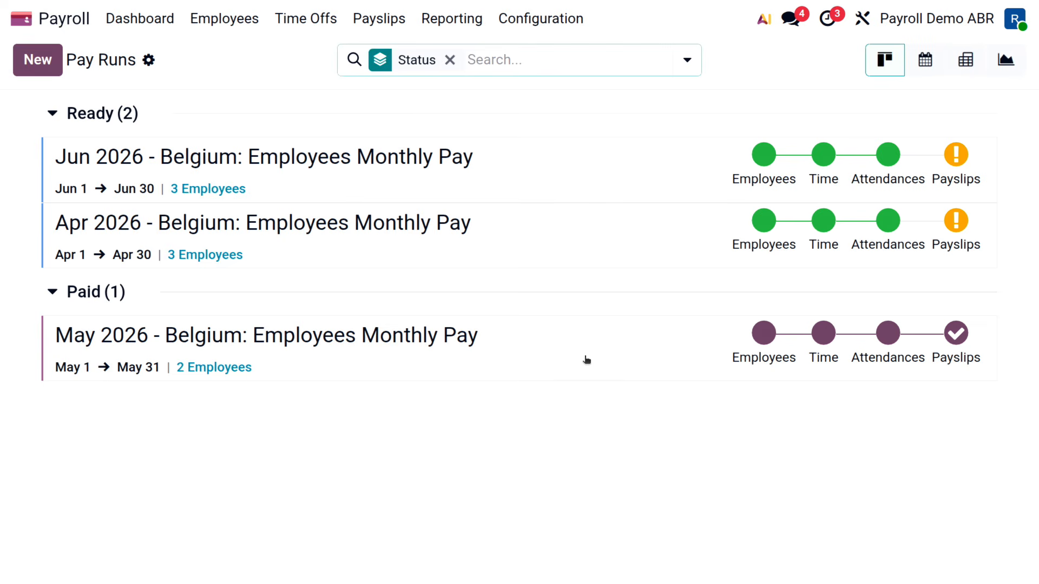
# Open the May 2026 pay run, try to download its SEPA file and check the pay run's additional actions
pyautogui.click(552, 361)
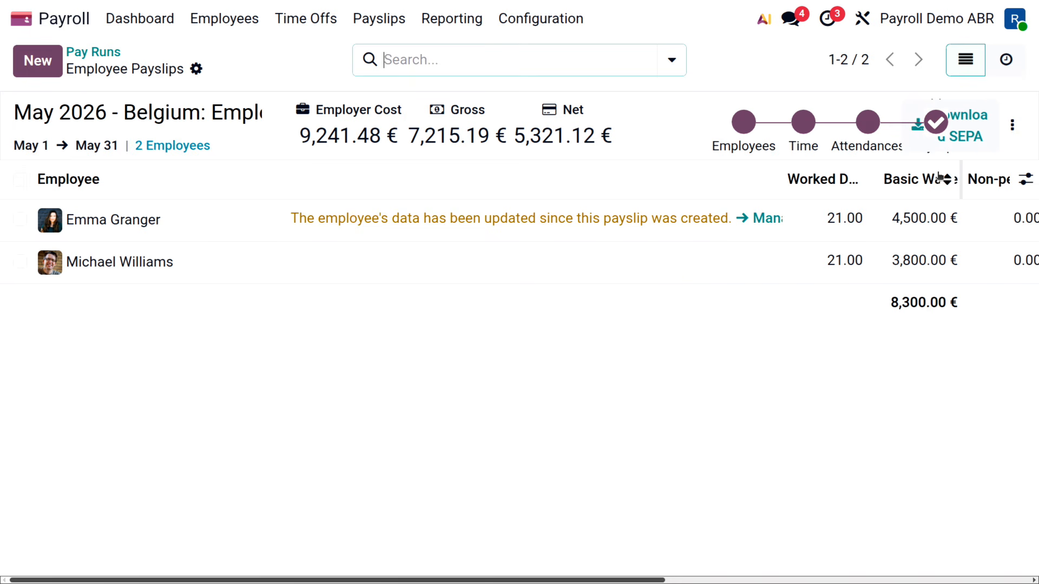
pyautogui.click(968, 139)
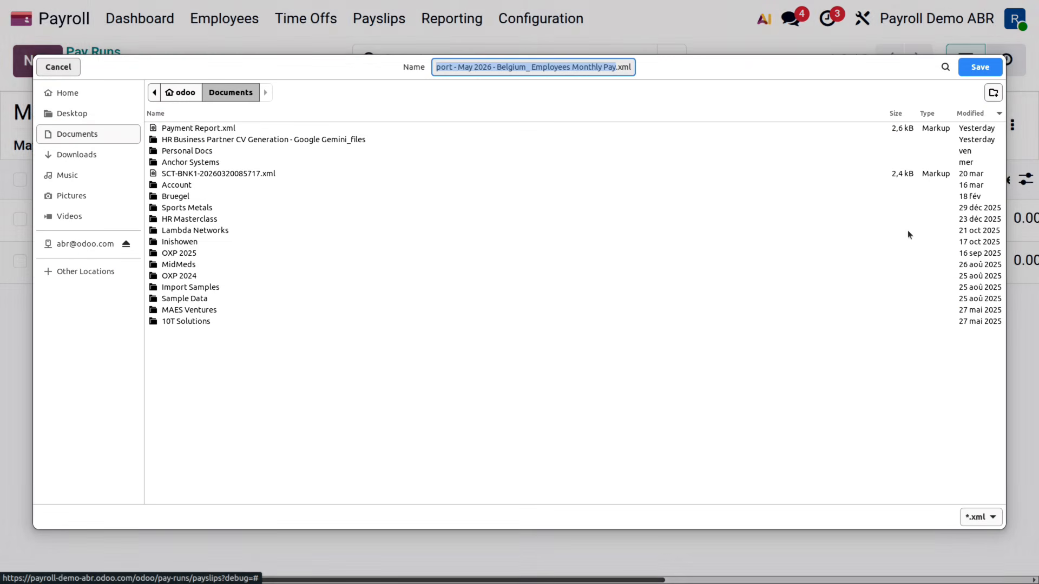
pyautogui.click(58, 67)
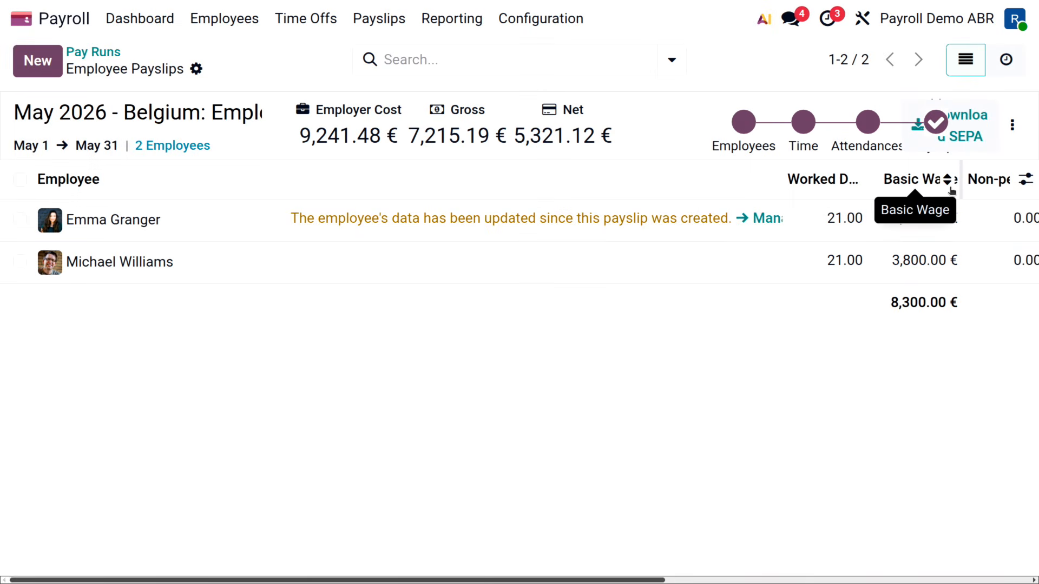
pyautogui.click(1013, 130)
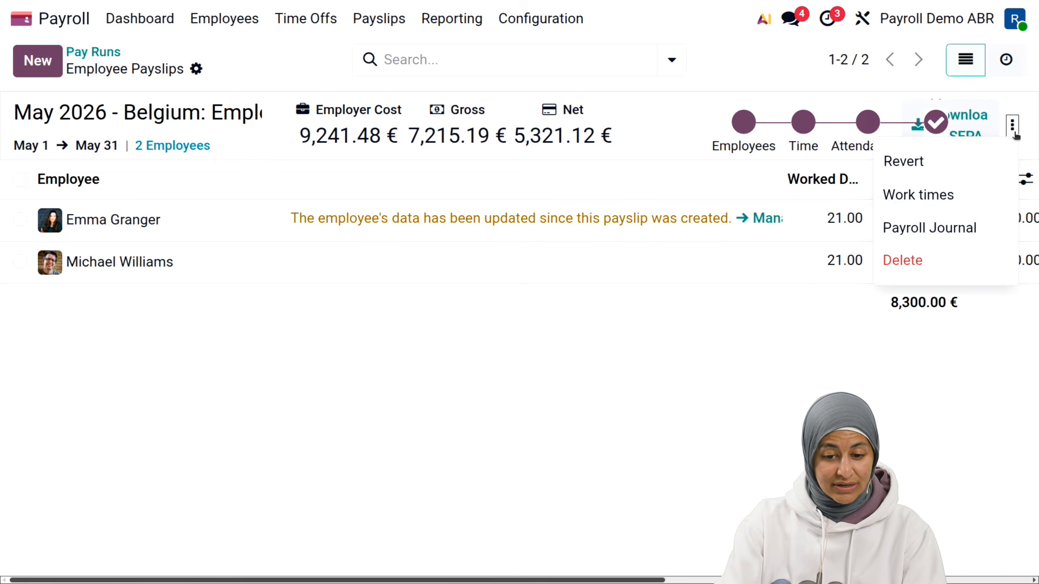
pyautogui.click(842, 302)
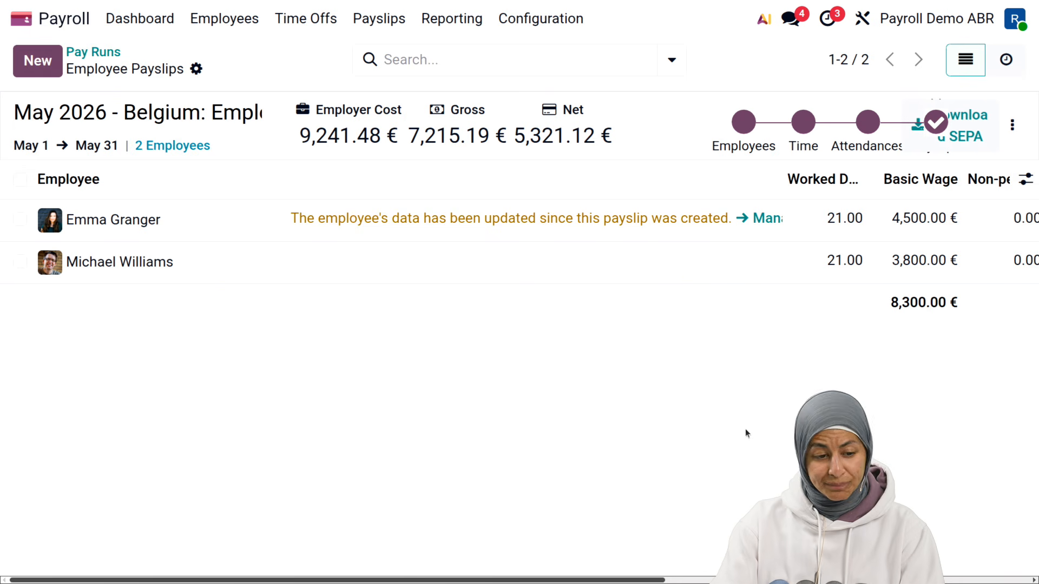
# Revisit the payroll dashboard and check the employees' time off calendar for June 2026
pyautogui.click(137, 19)
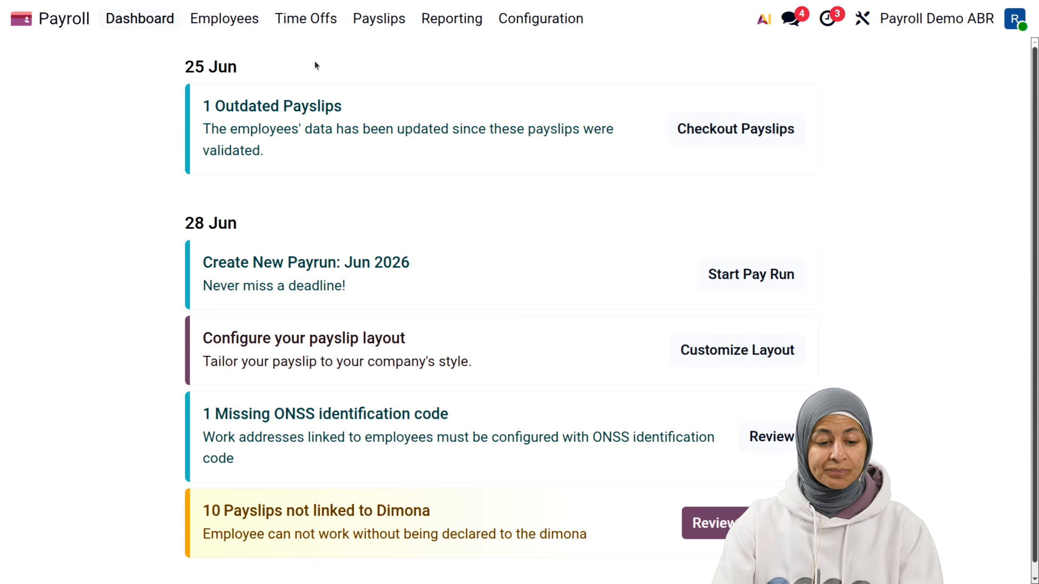
pyautogui.click(304, 20)
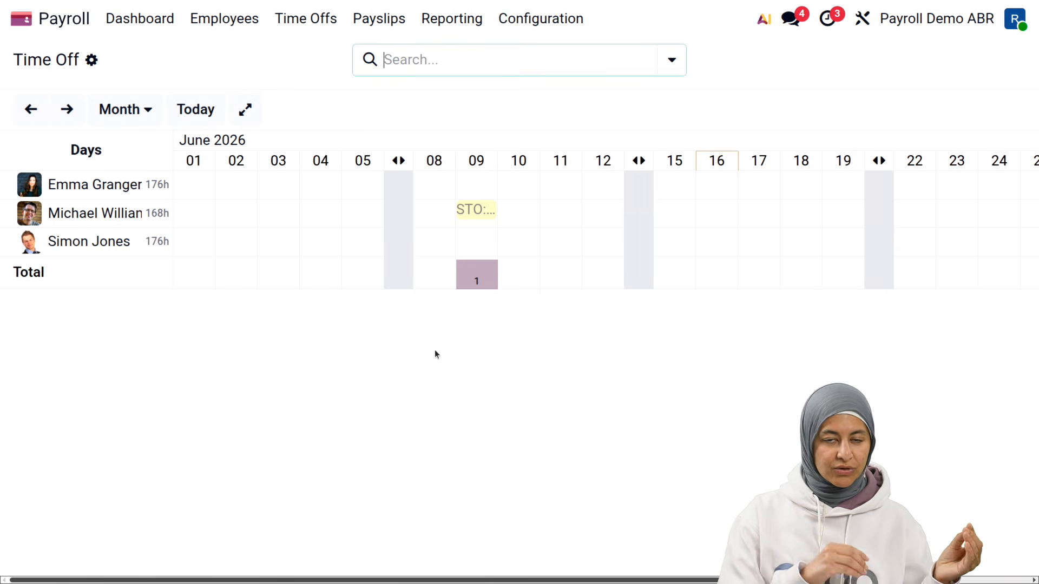
# Switch to the Time Off app and examine the time types, including the generic Paid Time Off type's payroll and time off settings
pyautogui.click(20, 19)
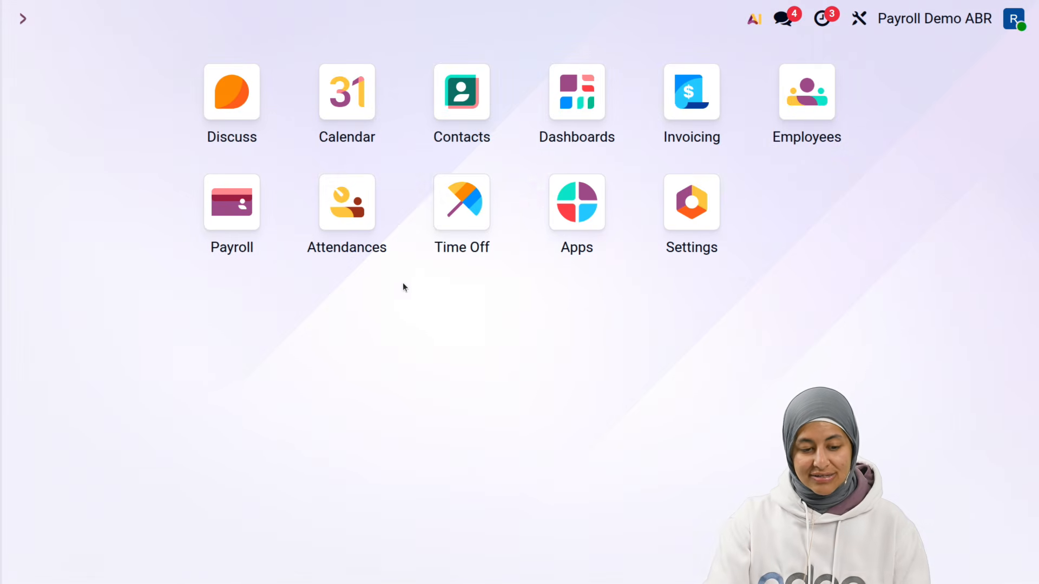
pyautogui.click(436, 252)
pyautogui.click(487, 20)
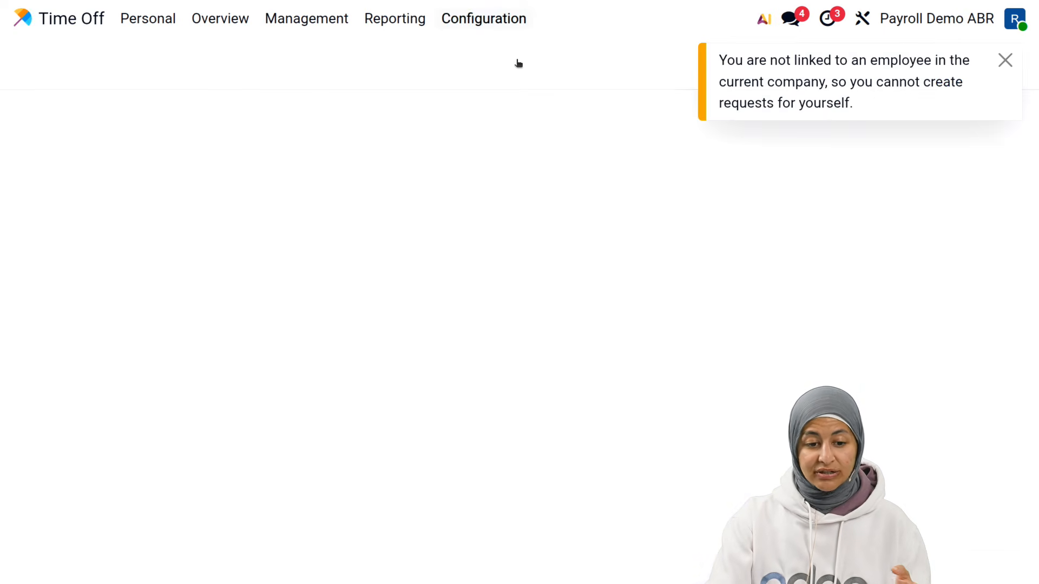
pyautogui.click(503, 50)
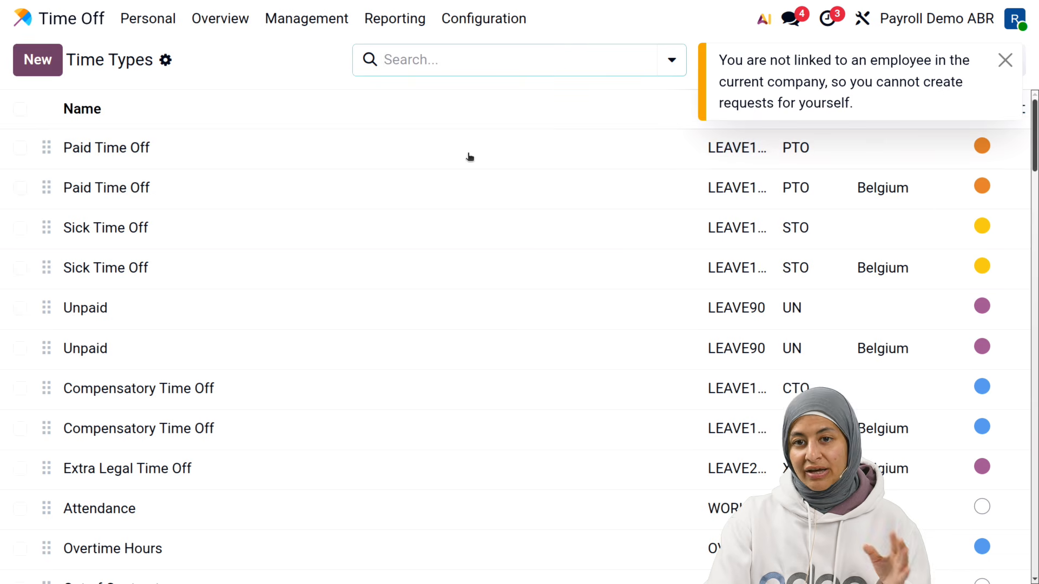
pyautogui.click(320, 167)
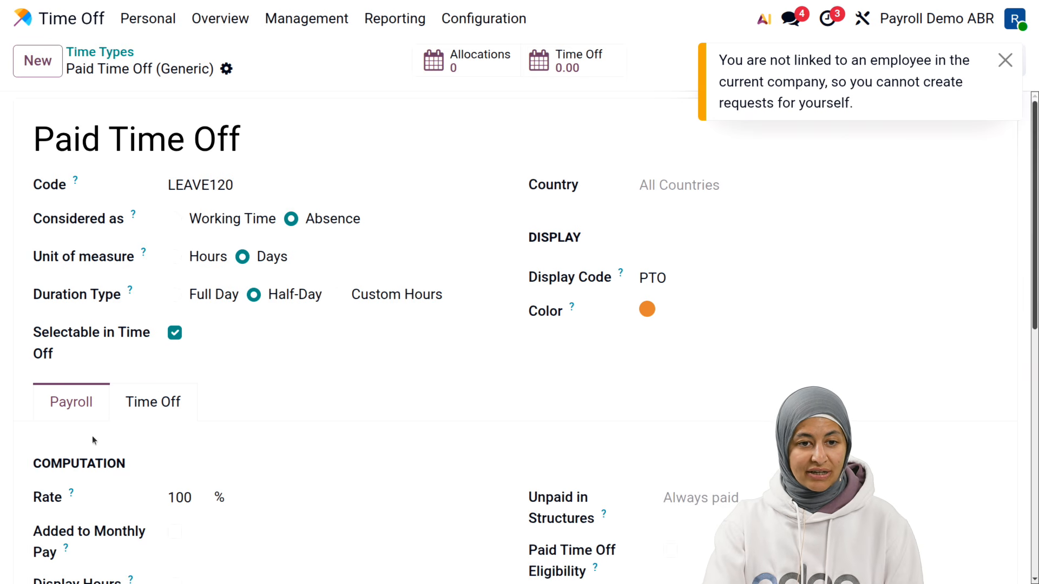
pyautogui.scroll(-3, 90, 436)
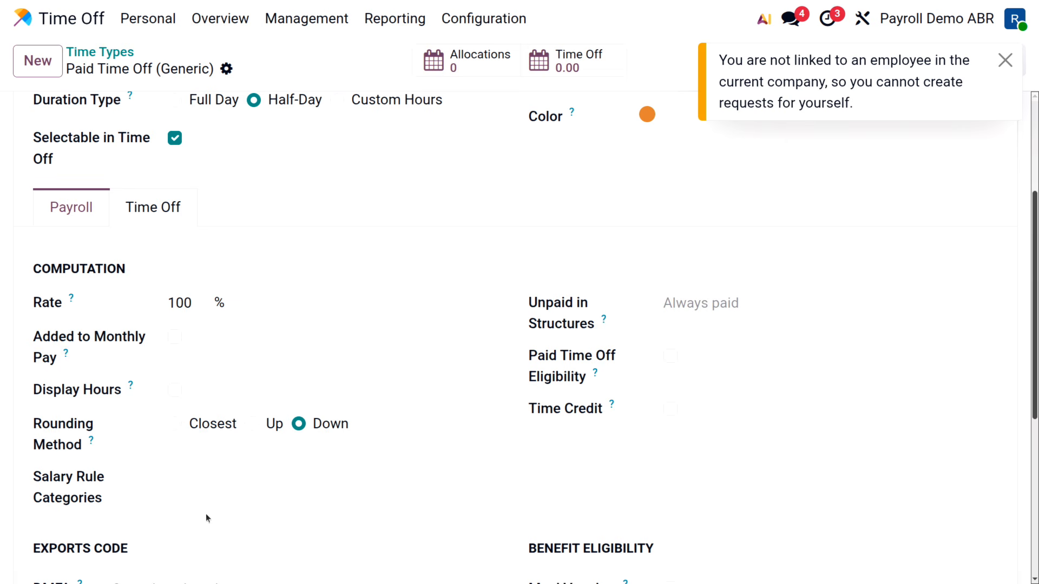
pyautogui.click(162, 211)
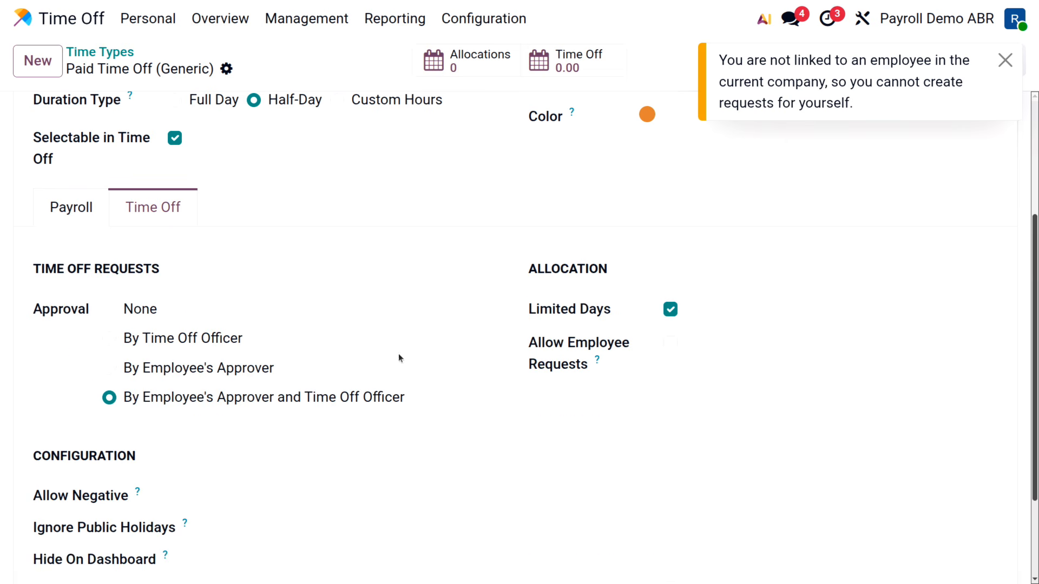
pyautogui.click(103, 54)
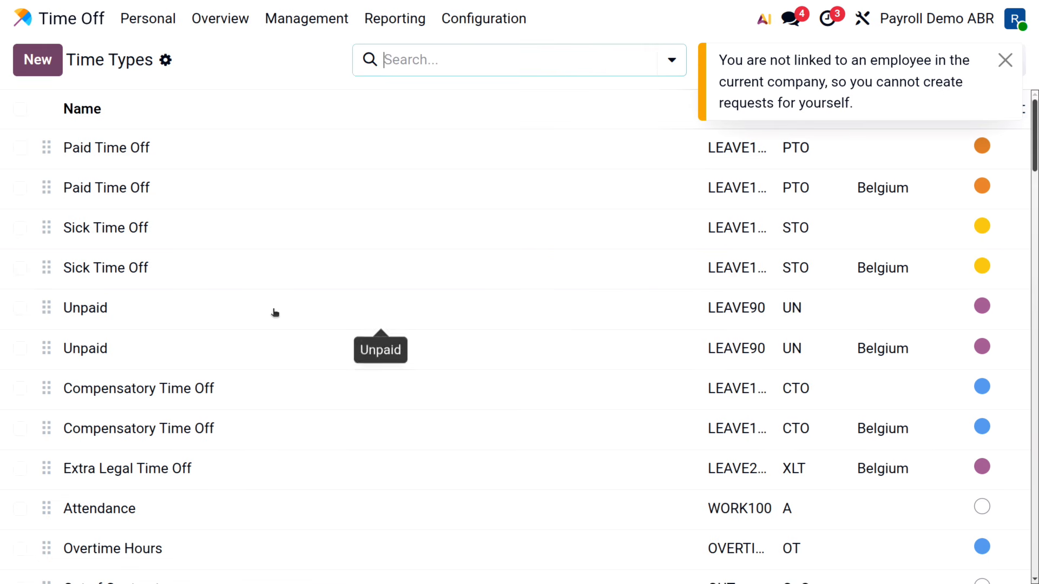
pyautogui.scroll(-2, 311, 343)
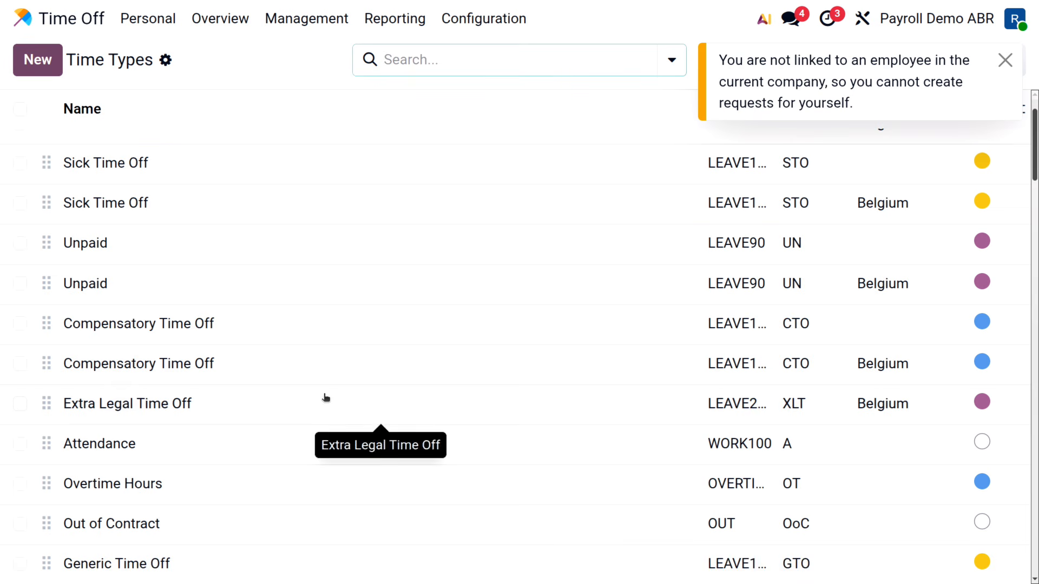
# Dismiss the notification, review the Payroll app's settings down to the Belgian localization section, and return to the app overview
pyautogui.click(31, 23)
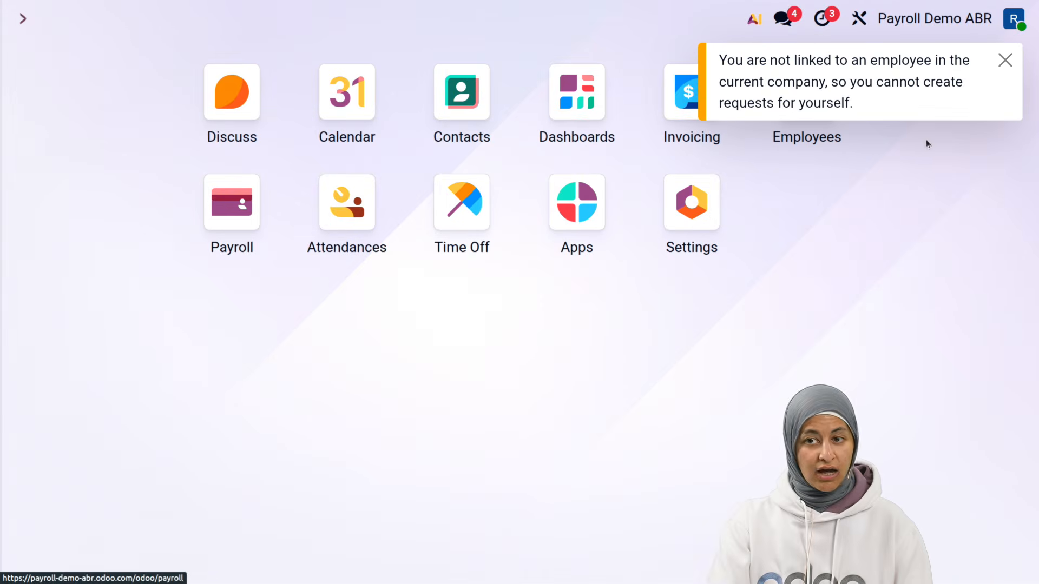
pyautogui.click(1004, 61)
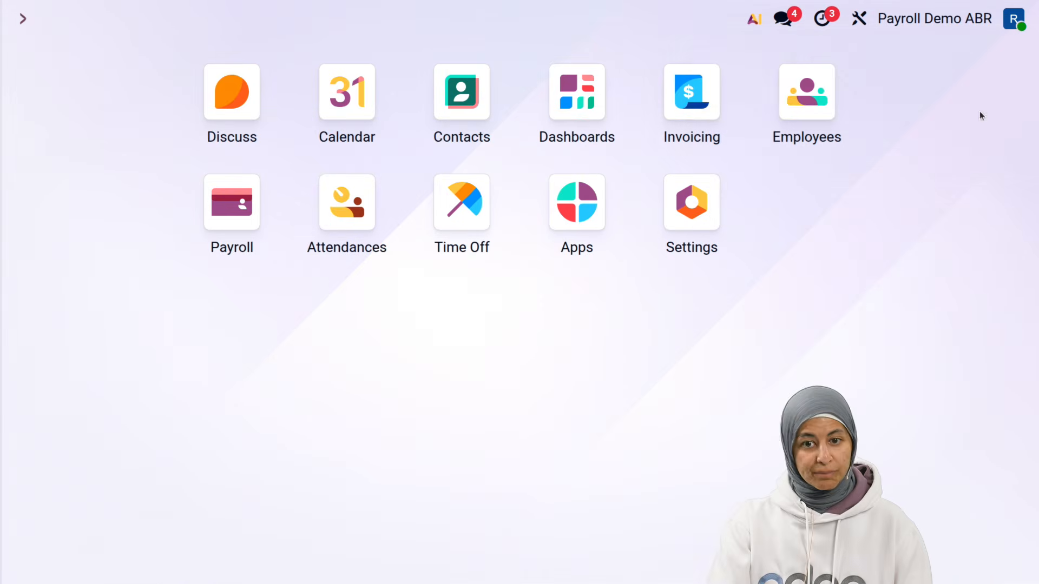
pyautogui.click(232, 226)
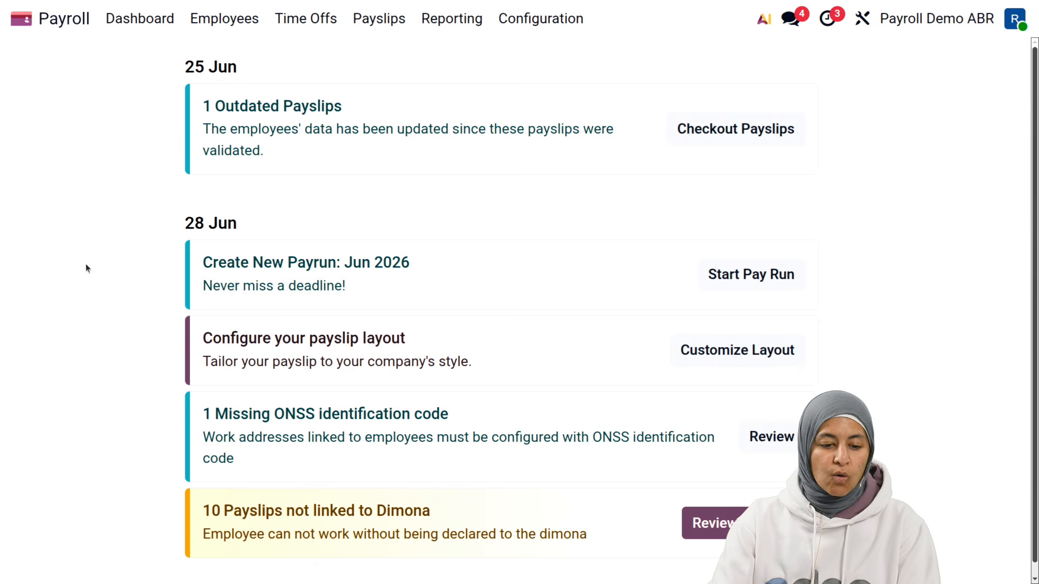
pyautogui.click(534, 22)
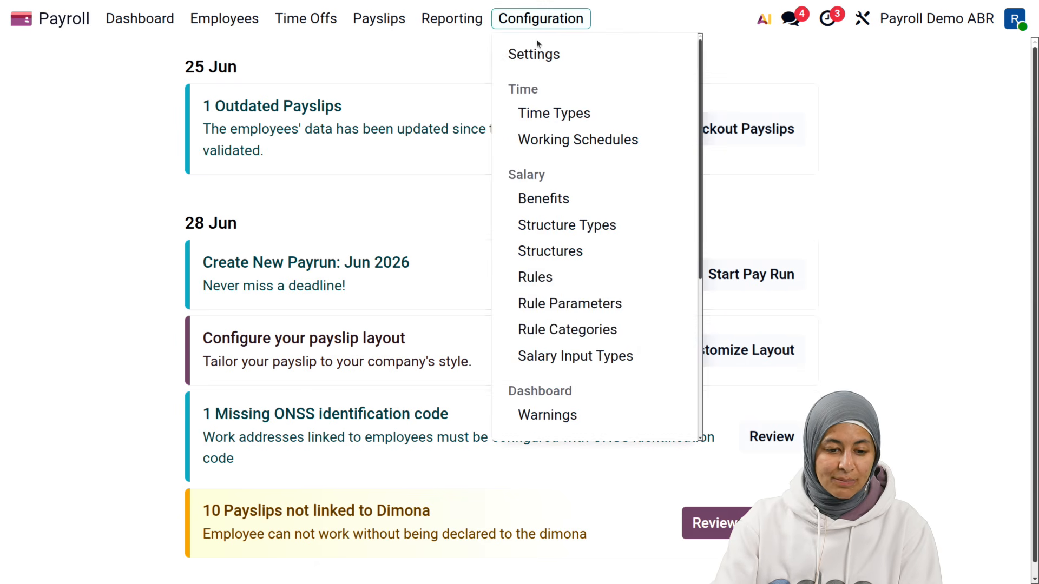
pyautogui.click(540, 53)
pyautogui.scroll(-5, 462, 340)
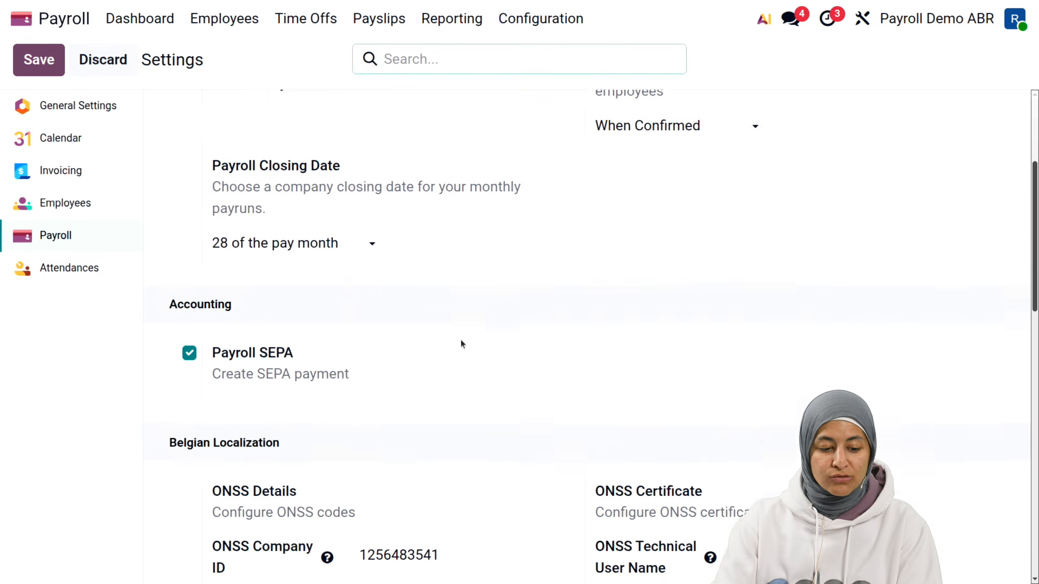
pyautogui.click(33, 21)
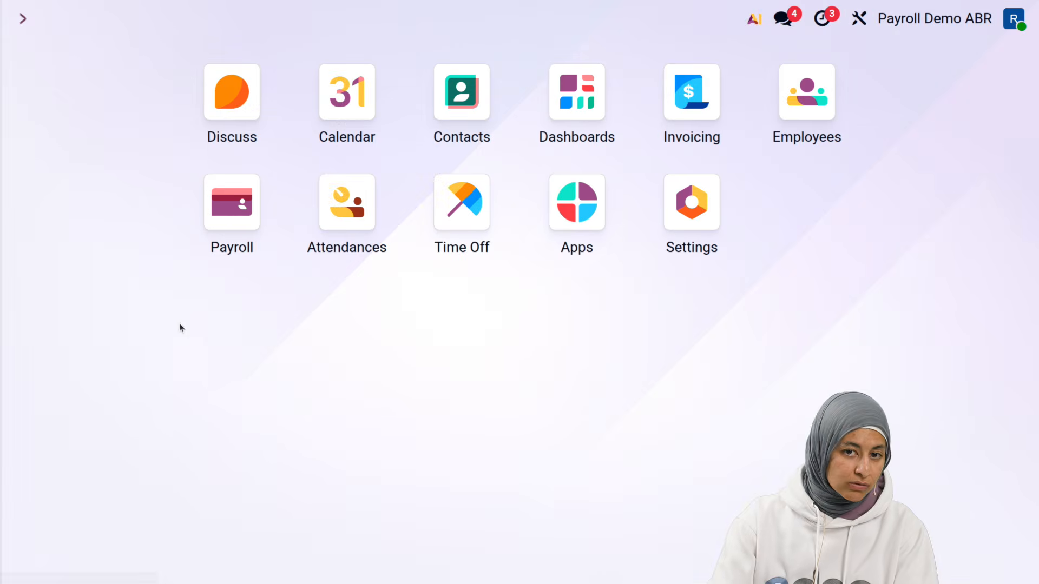
# Search all Human Resources modules in Apps, without the Apps filter, for "belgium", review the matches and return to the app overview
pyautogui.click(568, 257)
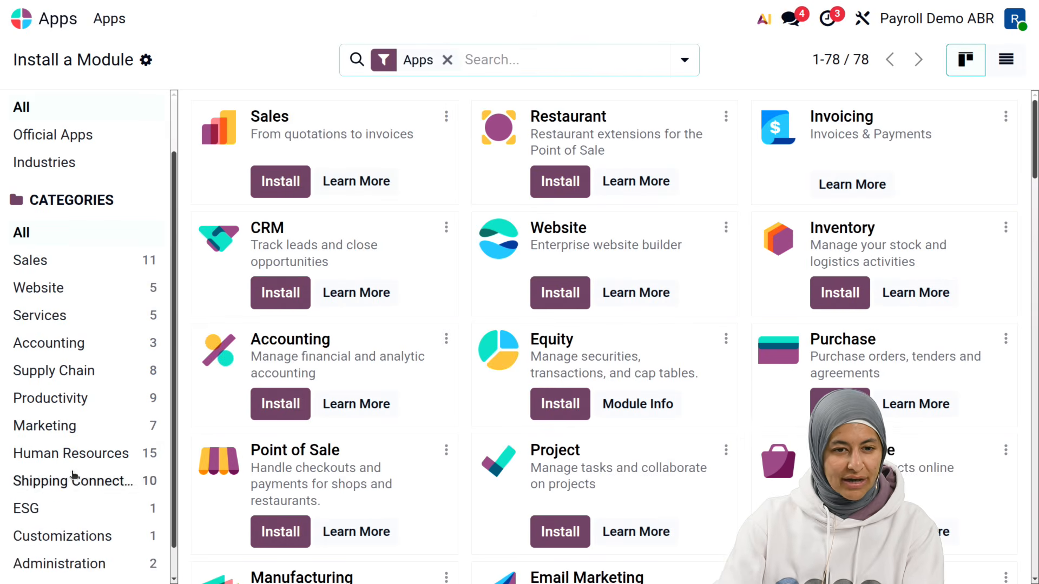
pyautogui.click(447, 59)
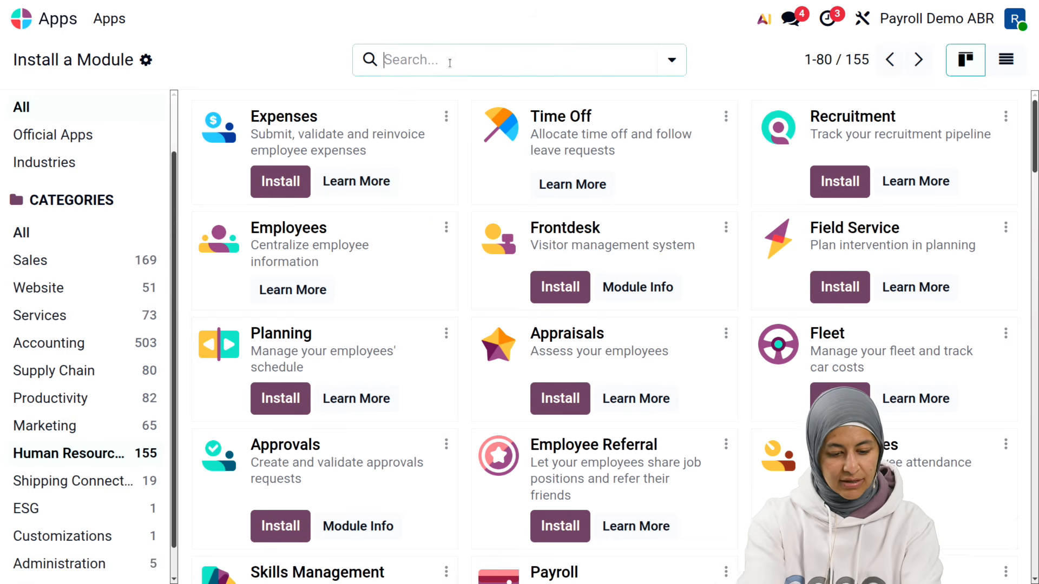
pyautogui.write('belgium')
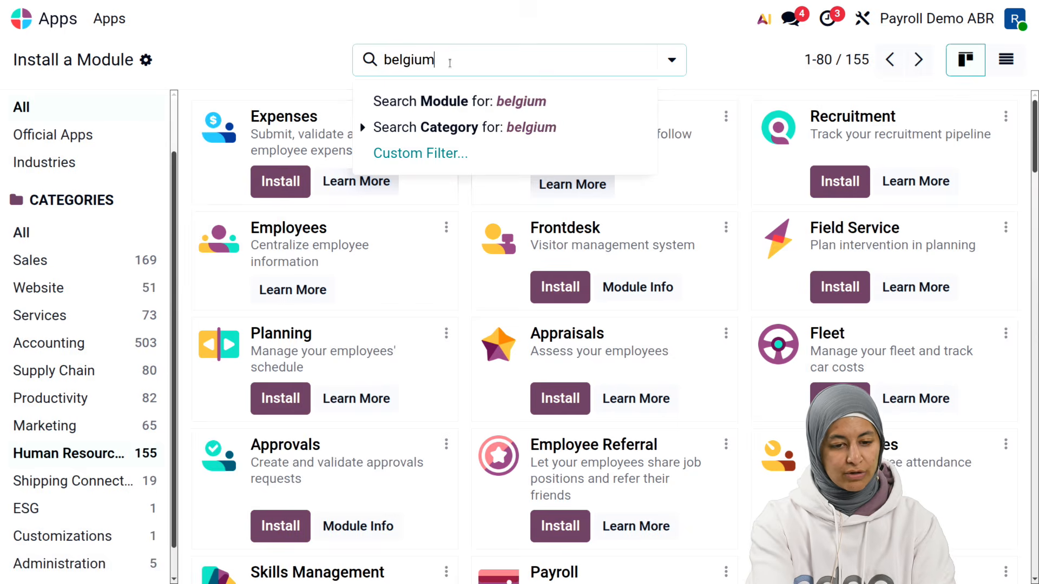
pyautogui.press('Return')
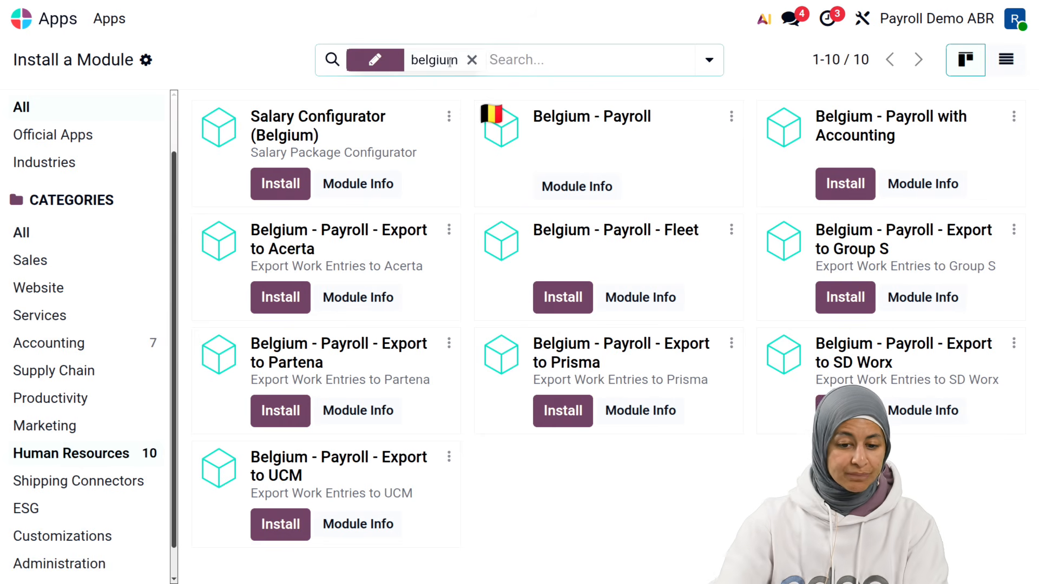
pyautogui.click(904, 146)
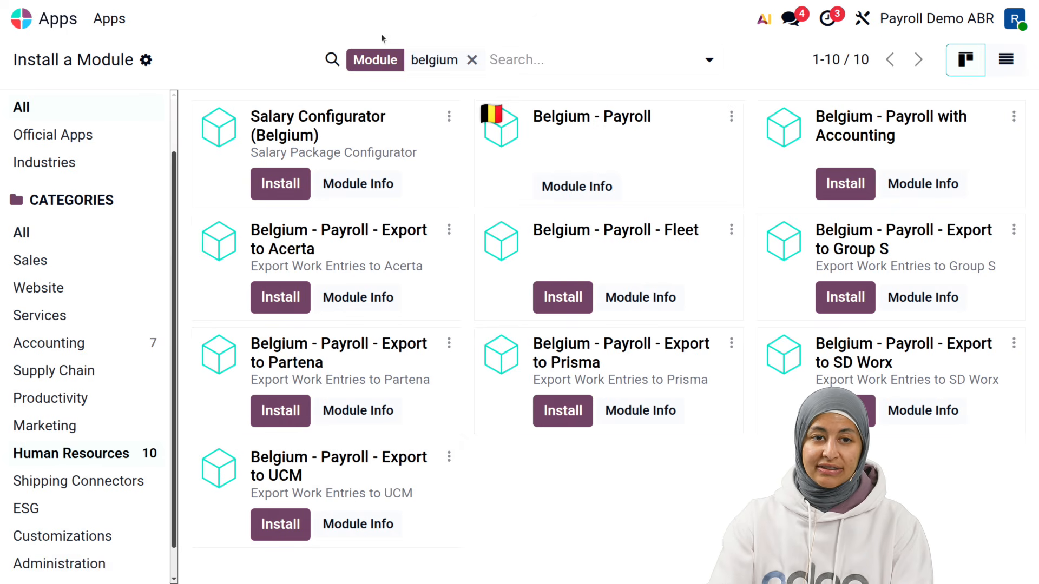
pyautogui.click(23, 20)
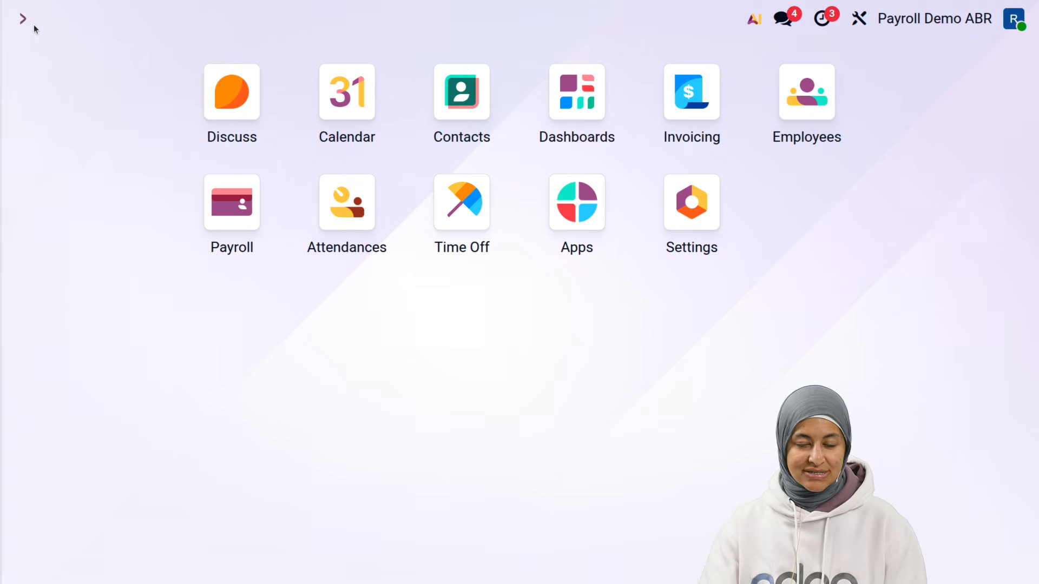
# Open Payroll's Payslip Lines report and examine the salary rule totals for the May 2026 pay run
pyautogui.click(224, 213)
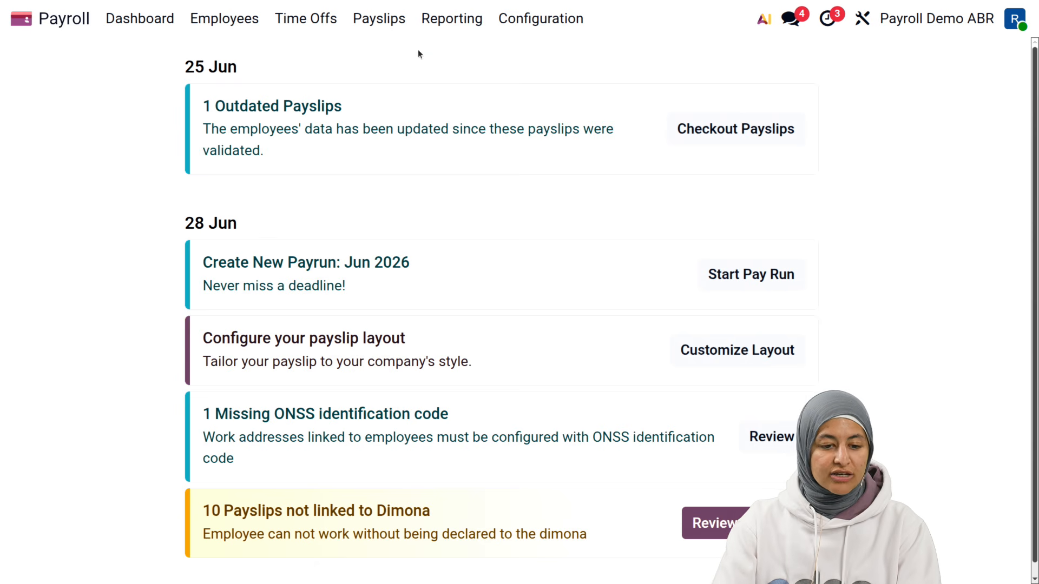
pyautogui.click(438, 21)
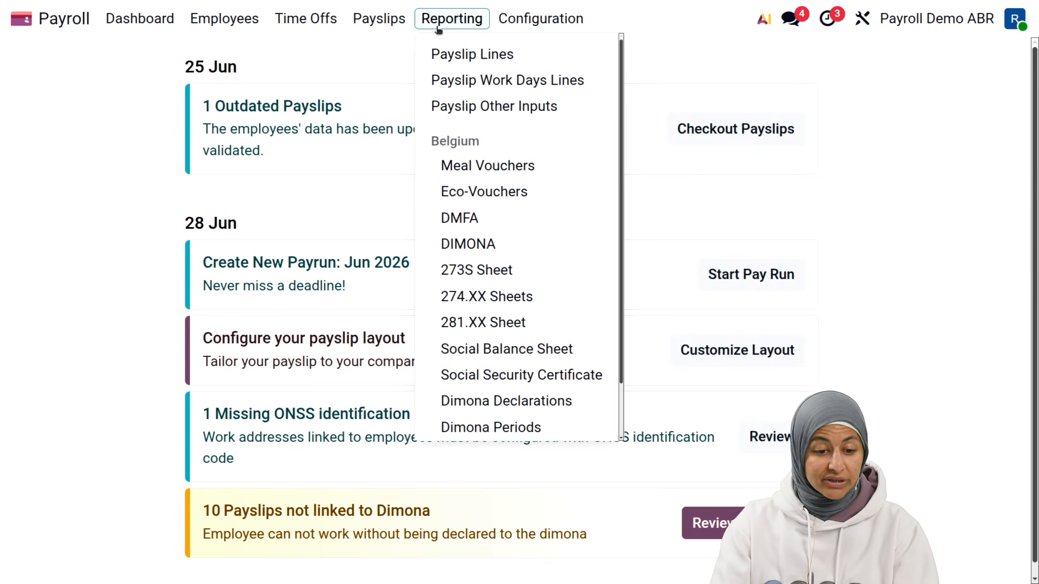
pyautogui.click(455, 54)
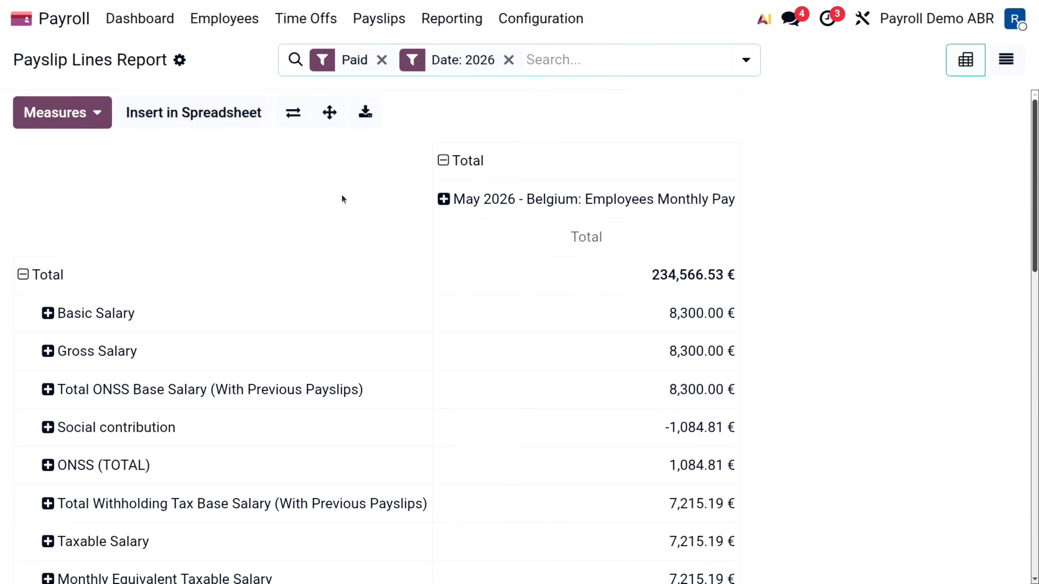
pyautogui.scroll(-5, 248, 235)
pyautogui.scroll(-1, 248, 237)
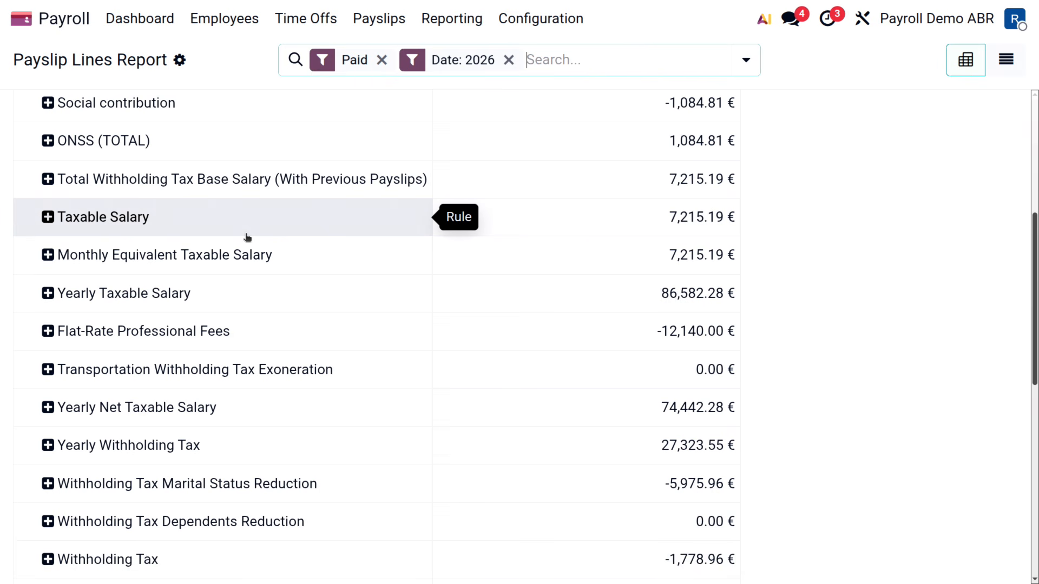
pyautogui.scroll(5, 248, 237)
pyautogui.scroll(-9, 244, 241)
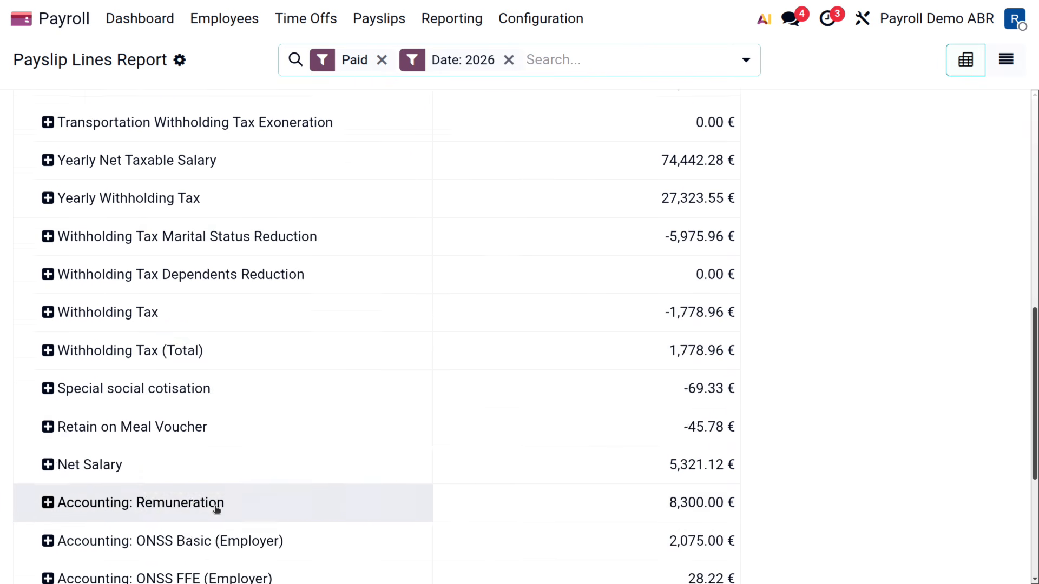
pyautogui.scroll(-4, 216, 498)
pyautogui.scroll(13, 219, 548)
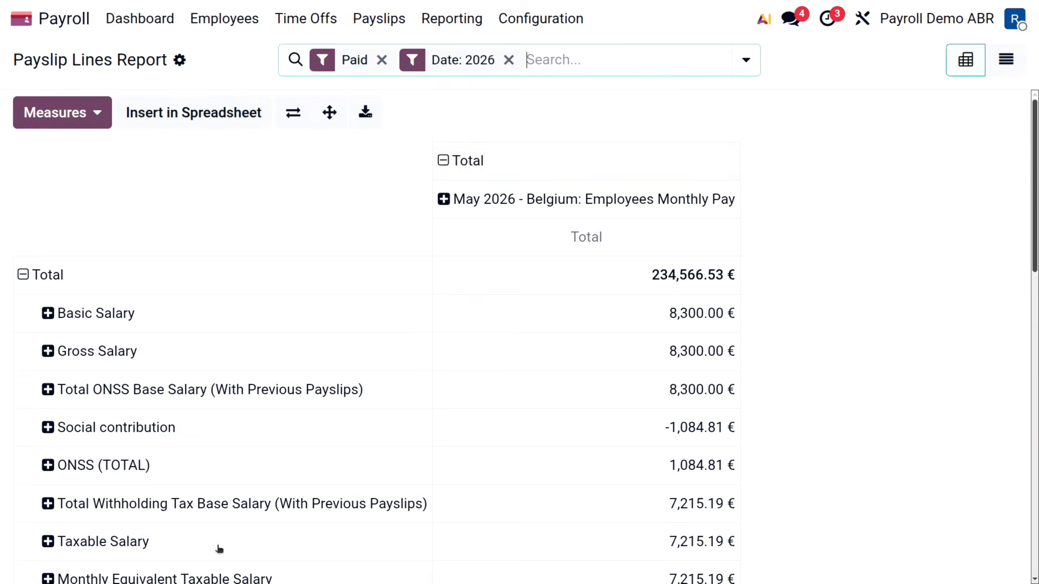
# Add a custom filter to the Payslip Lines report where Structure is equal to Belgium: Employees Monthly Pay
pyautogui.click(560, 60)
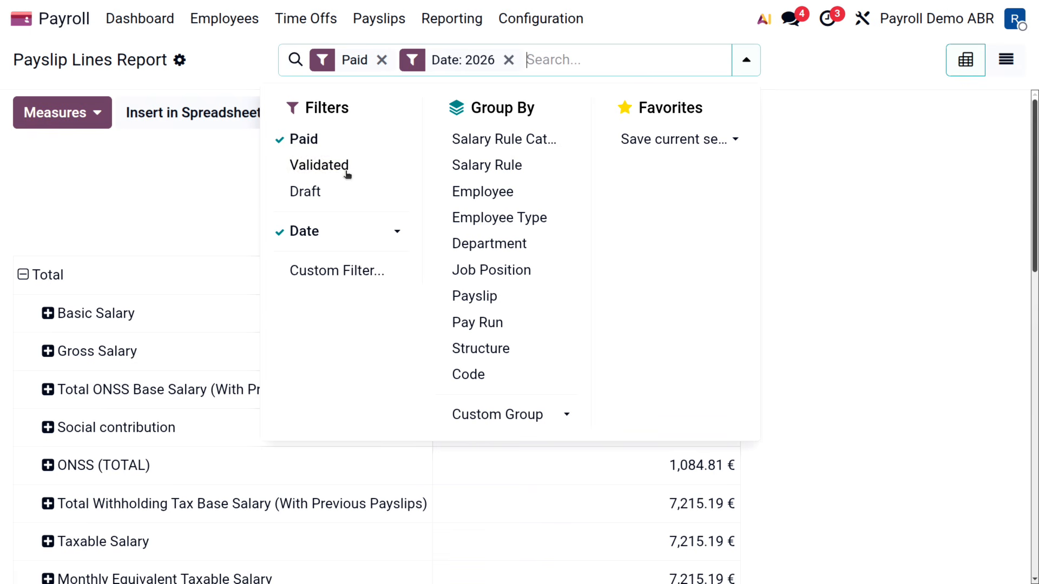
pyautogui.click(327, 269)
pyautogui.click(264, 298)
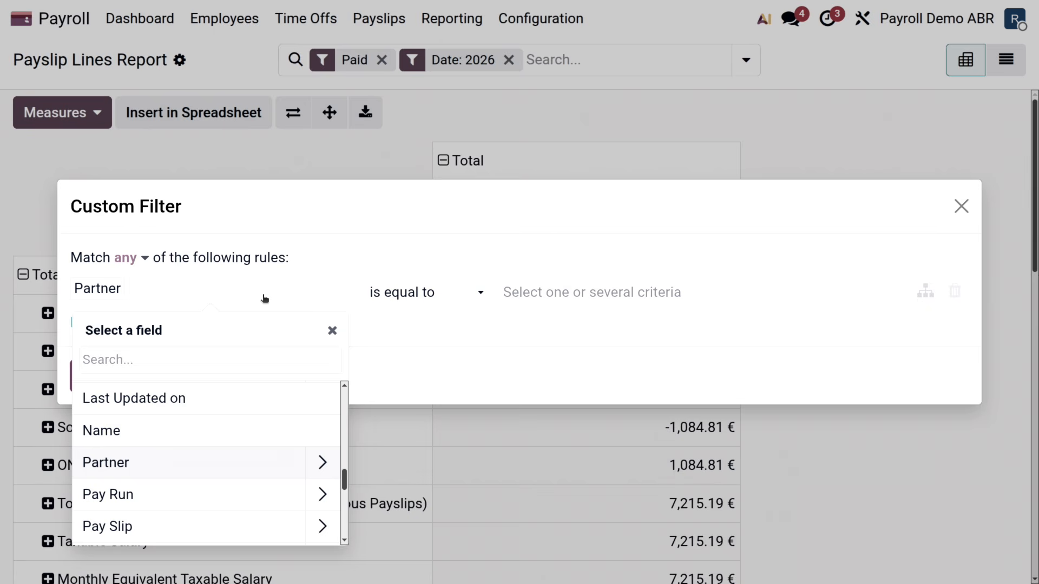
pyautogui.write('str')
pyautogui.click(303, 395)
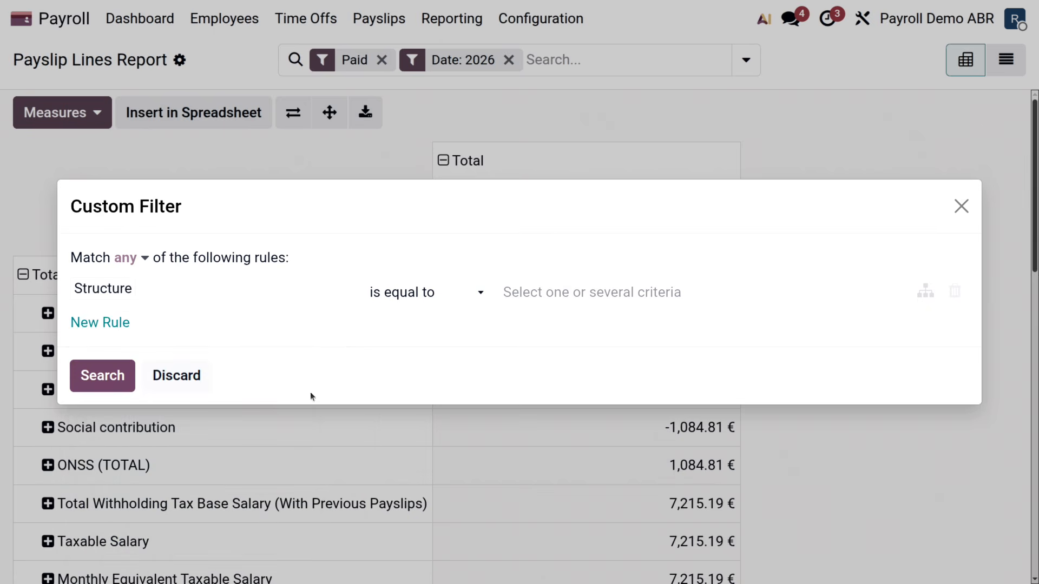
pyautogui.click(537, 311)
pyautogui.click(568, 324)
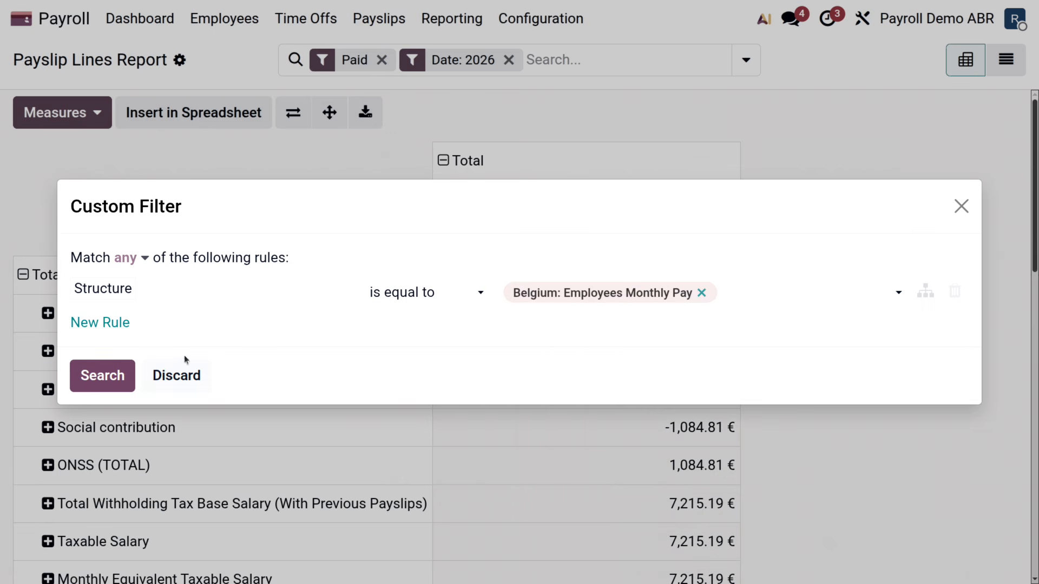
pyautogui.click(119, 375)
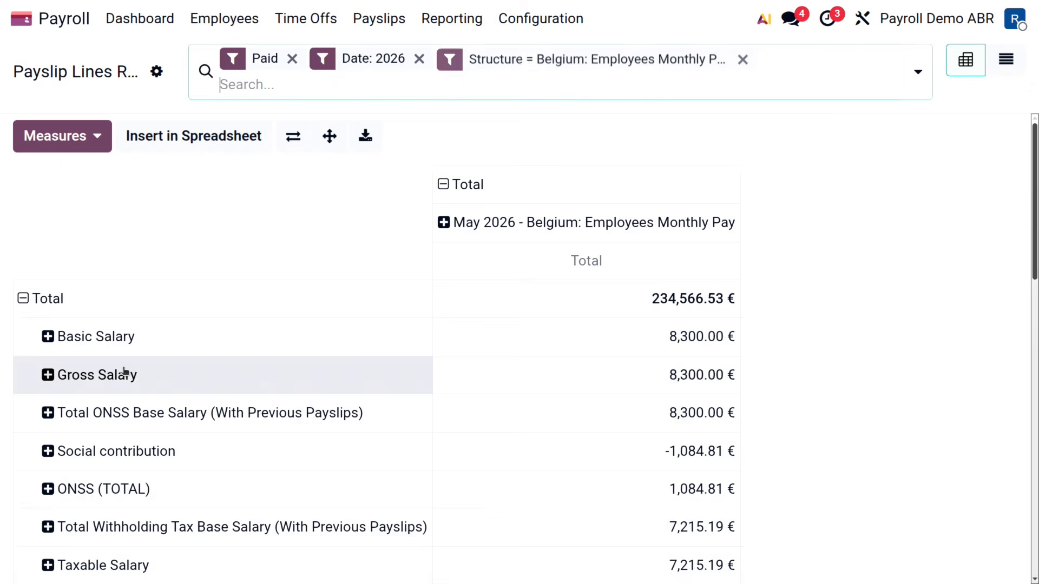
pyautogui.click(603, 77)
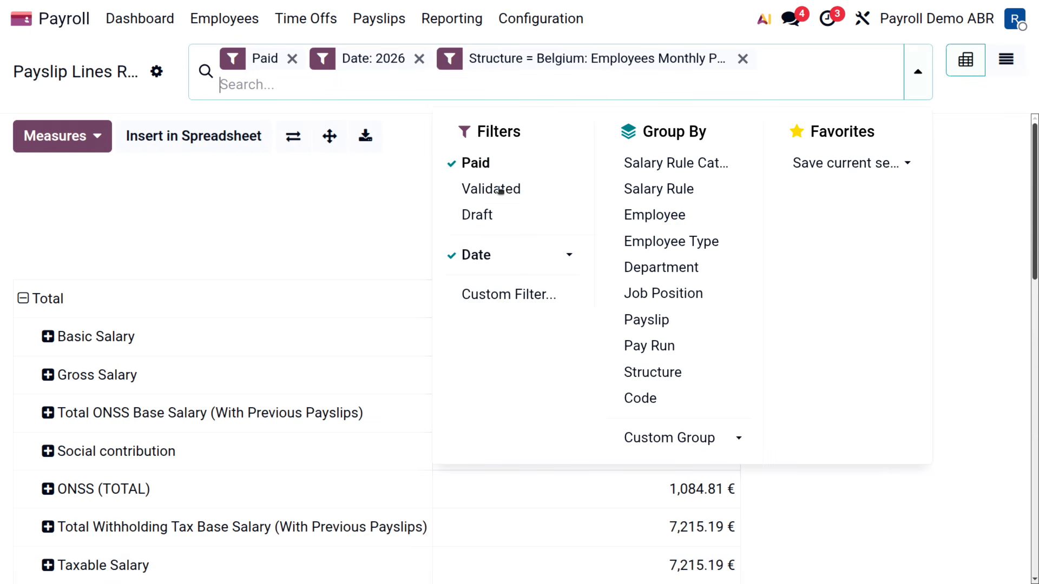
pyautogui.click(531, 294)
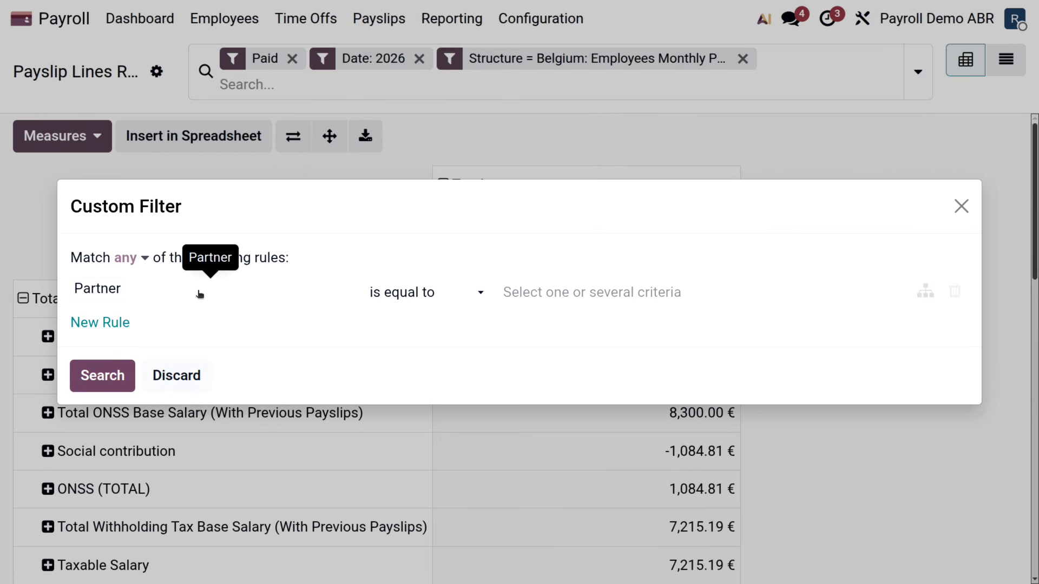
pyautogui.click(952, 208)
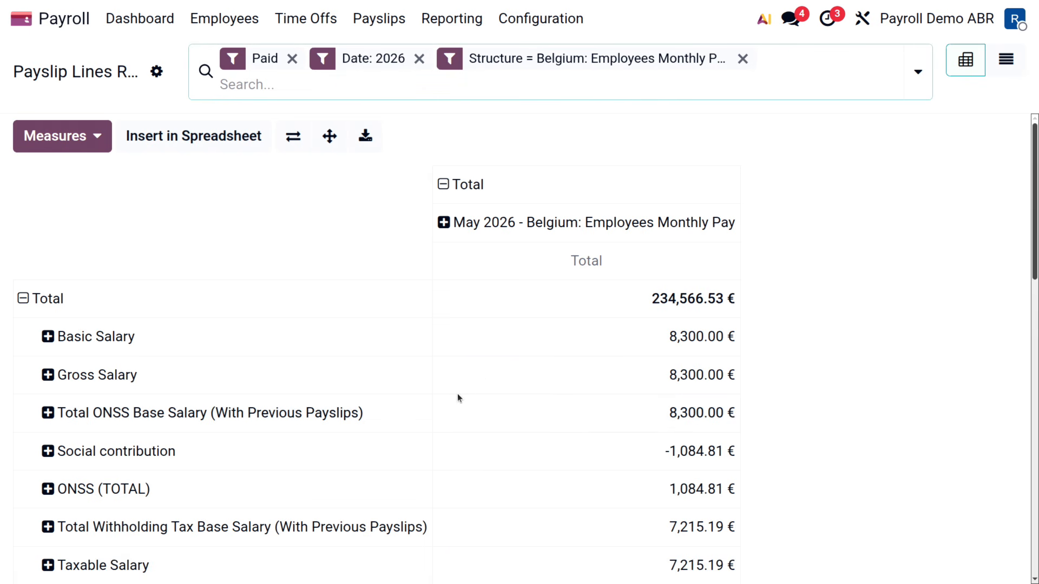
# Open the Payslip Work Days Lines report, add the Number of Days measure and check the available filters and groupings
pyautogui.click(428, 18)
pyautogui.click(522, 81)
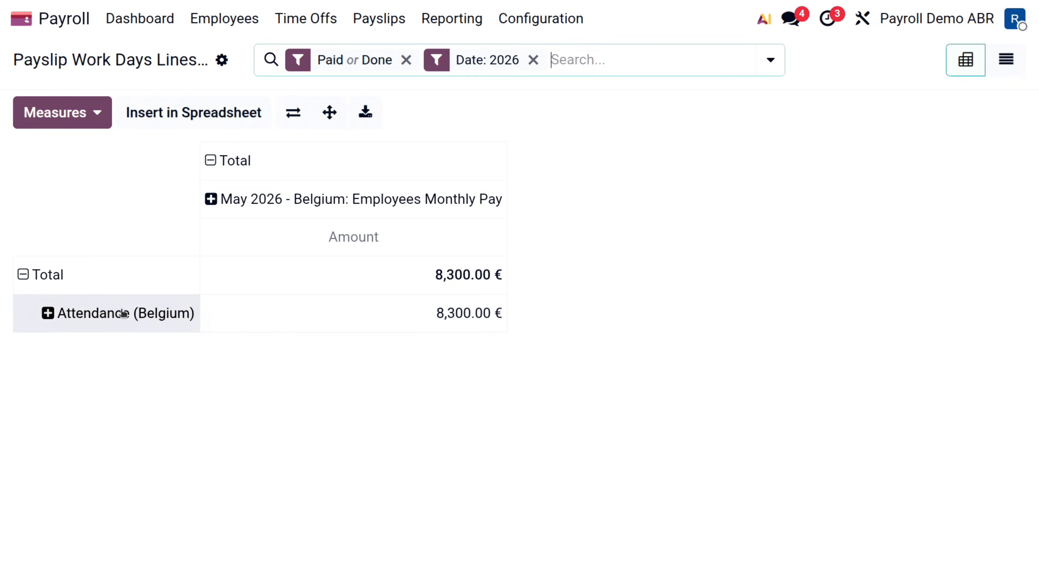
pyautogui.click(190, 400)
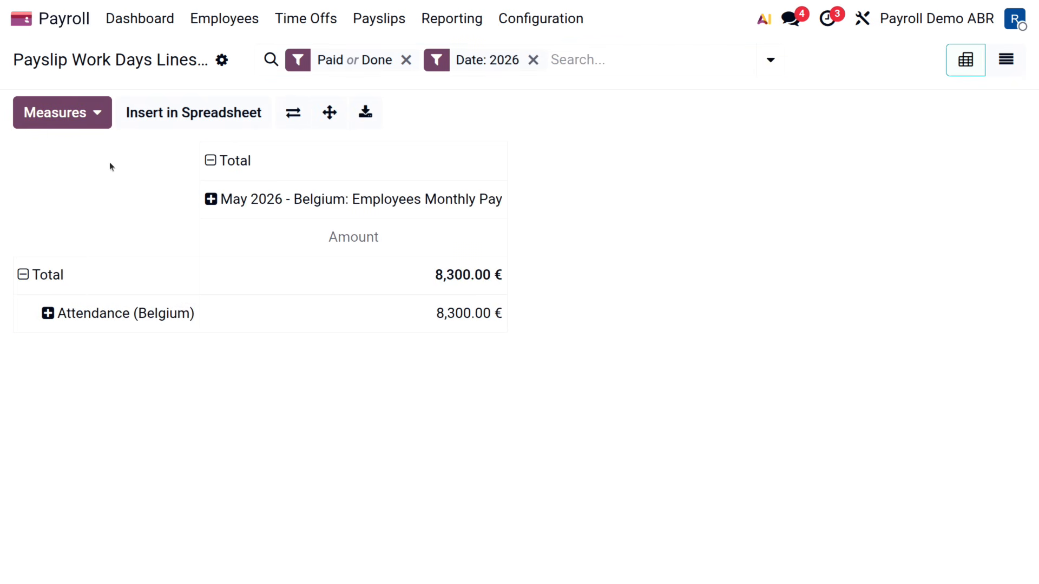
pyautogui.click(104, 121)
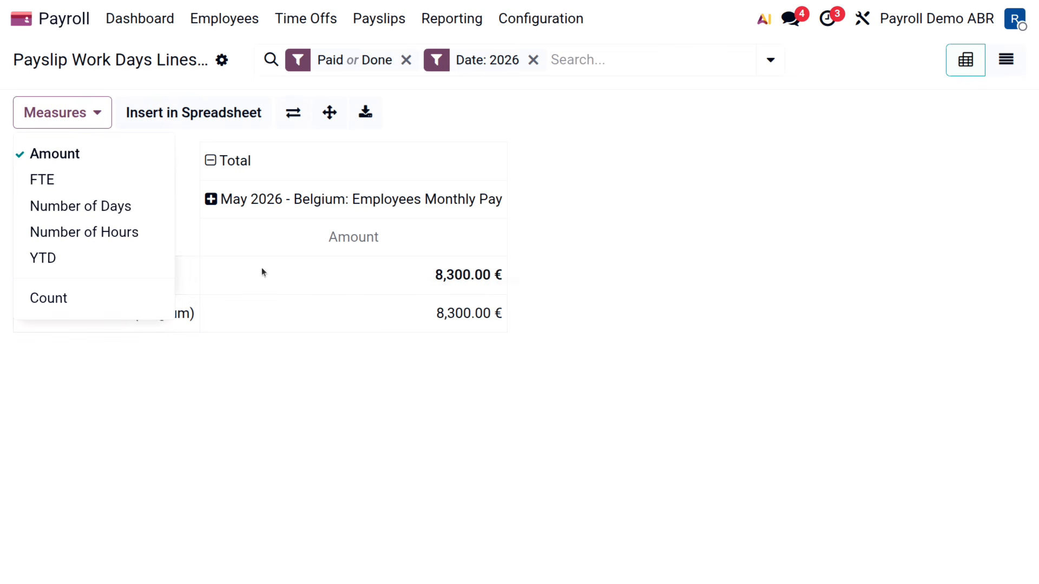
pyautogui.click(86, 208)
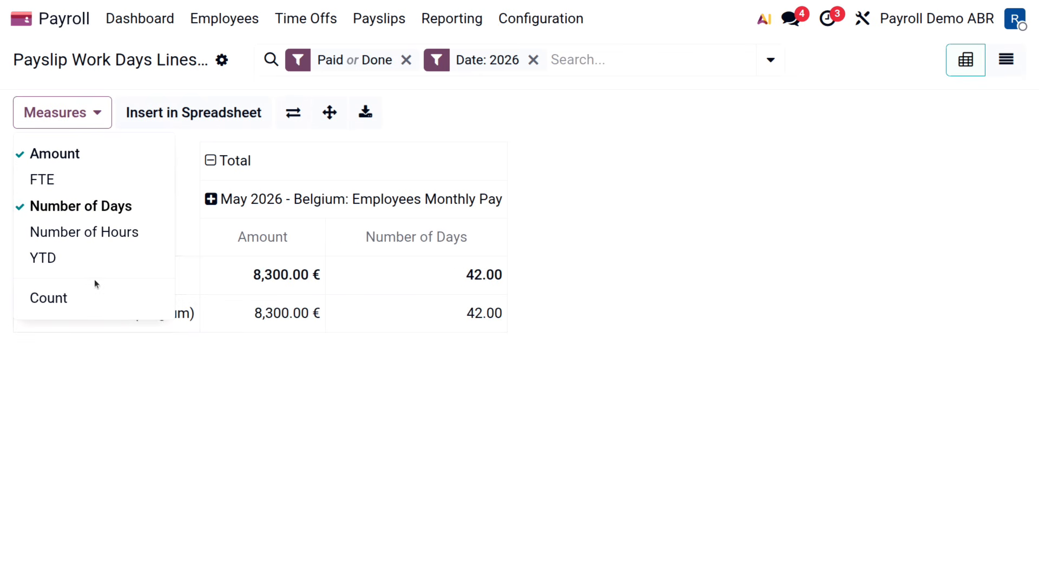
pyautogui.click(400, 534)
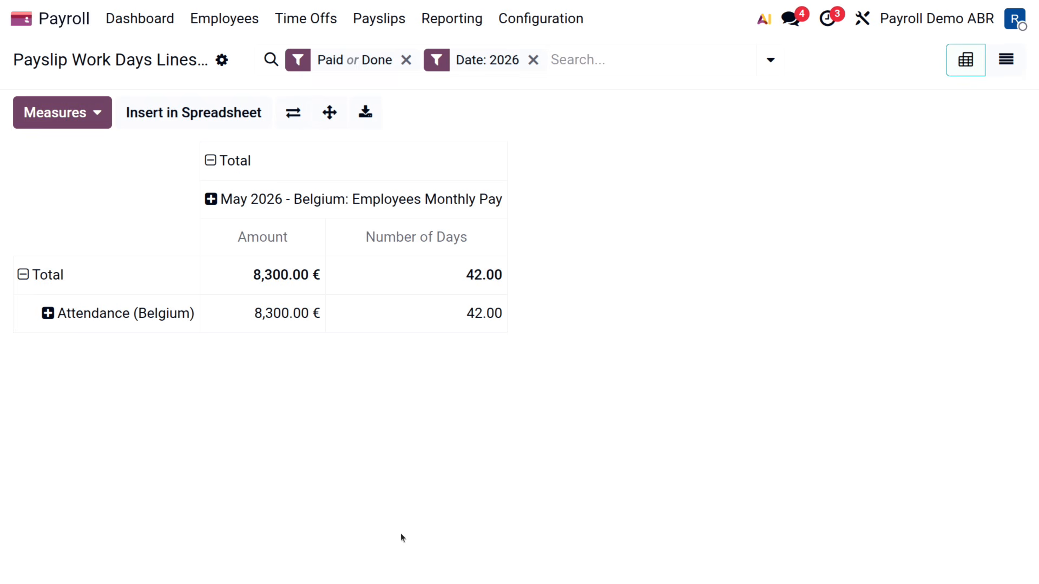
pyautogui.click(691, 51)
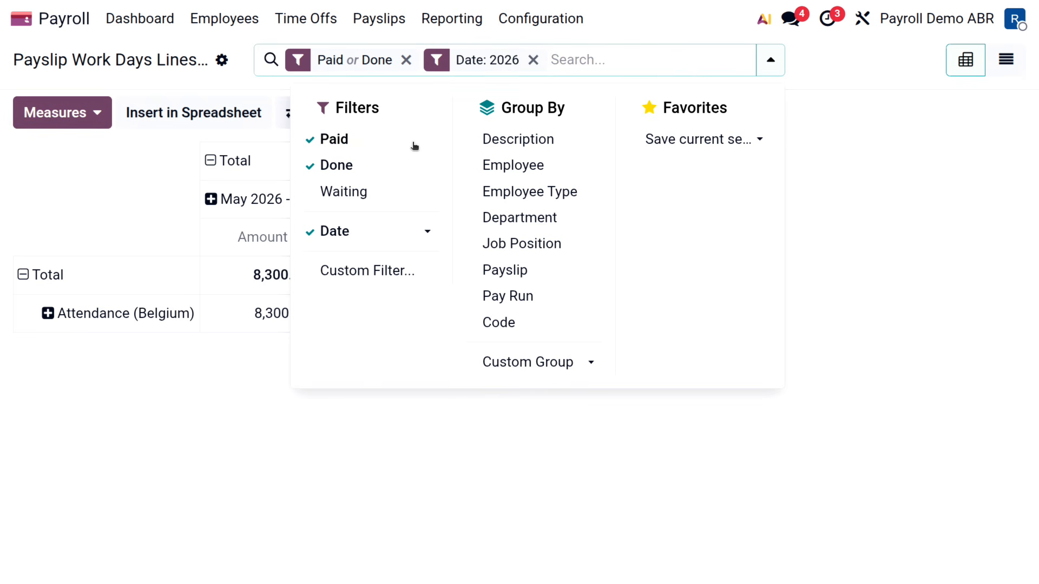
# Open the Payslip Other Inputs report and remove its Paid or Done filter
pyautogui.click(447, 12)
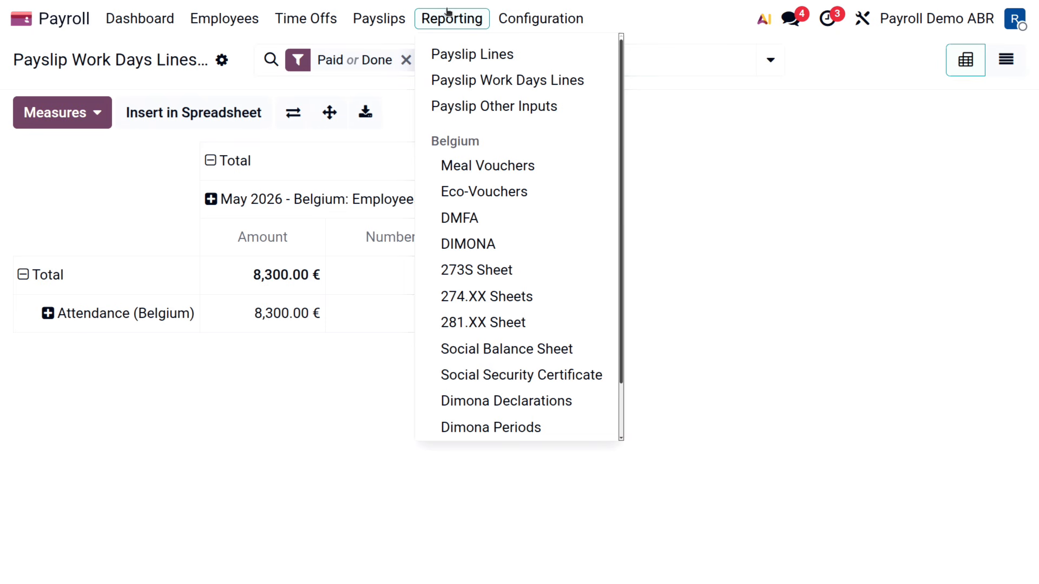
pyautogui.click(498, 106)
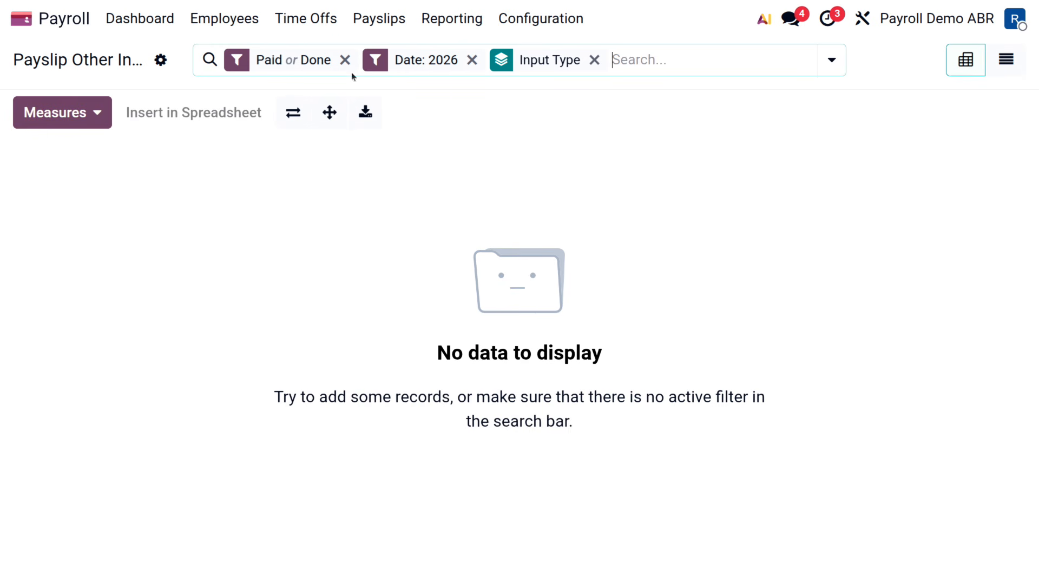
pyautogui.click(345, 60)
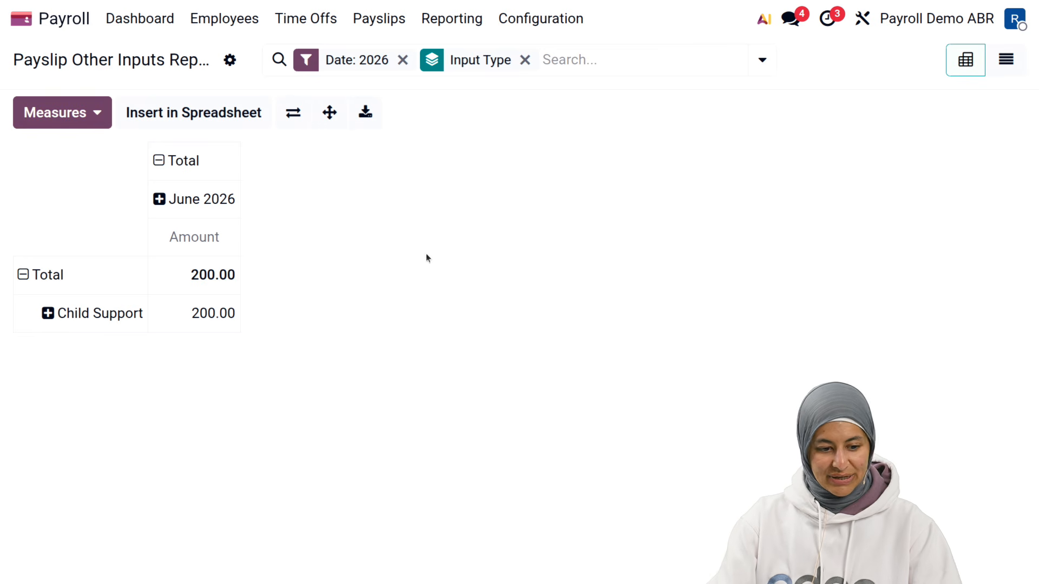
# Review the list of available Belgian payroll reports through Individual Accounts and return to the payroll dashboard
pyautogui.click(441, 18)
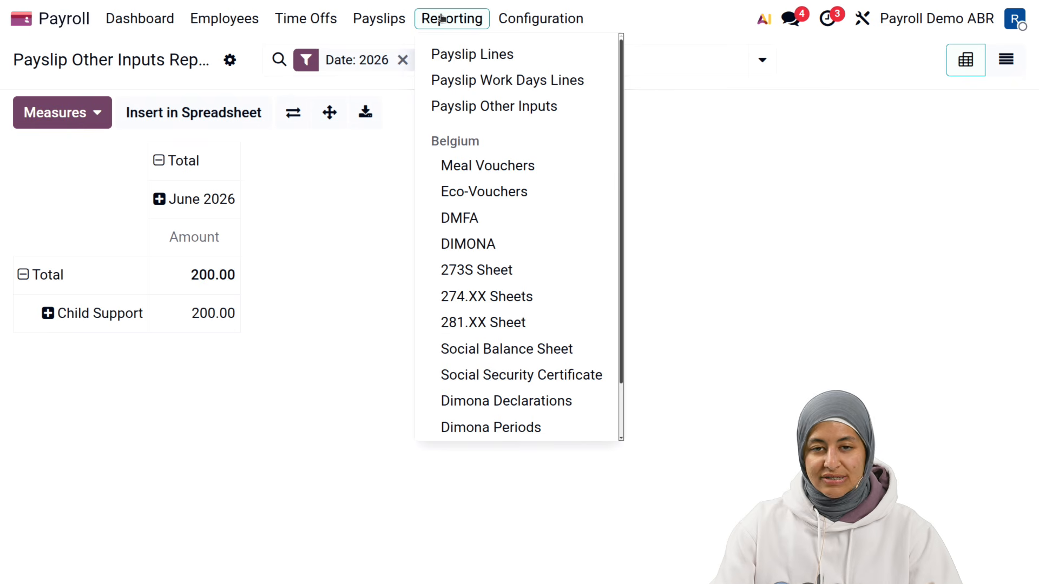
pyautogui.scroll(-2, 559, 173)
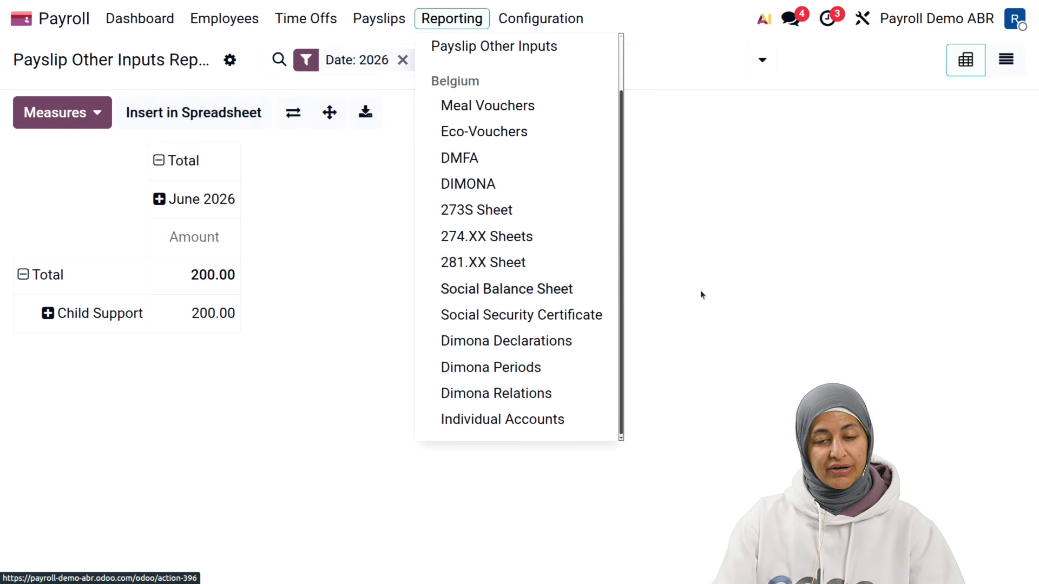
pyautogui.click(749, 296)
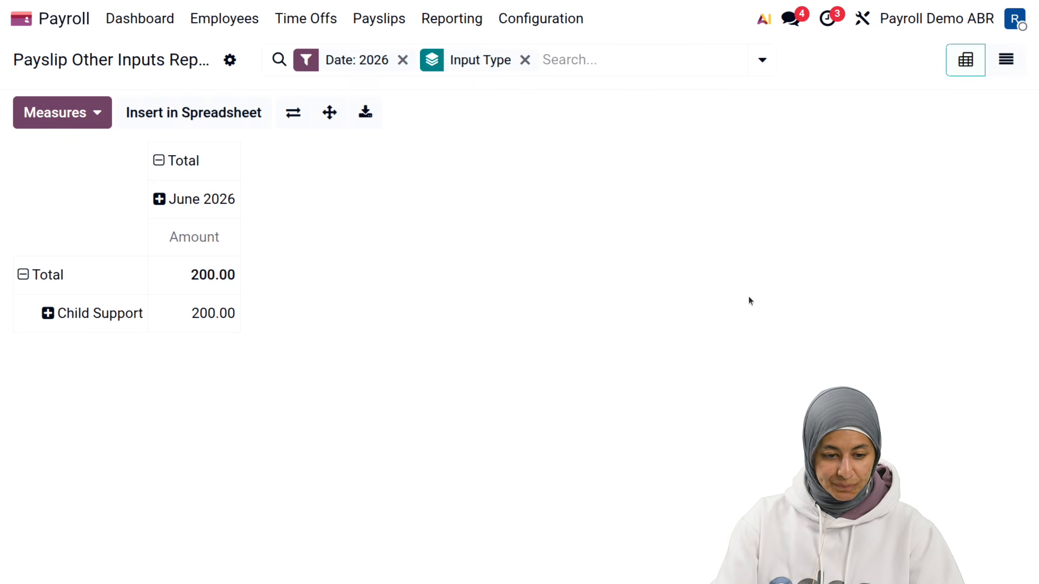
pyautogui.click(161, 20)
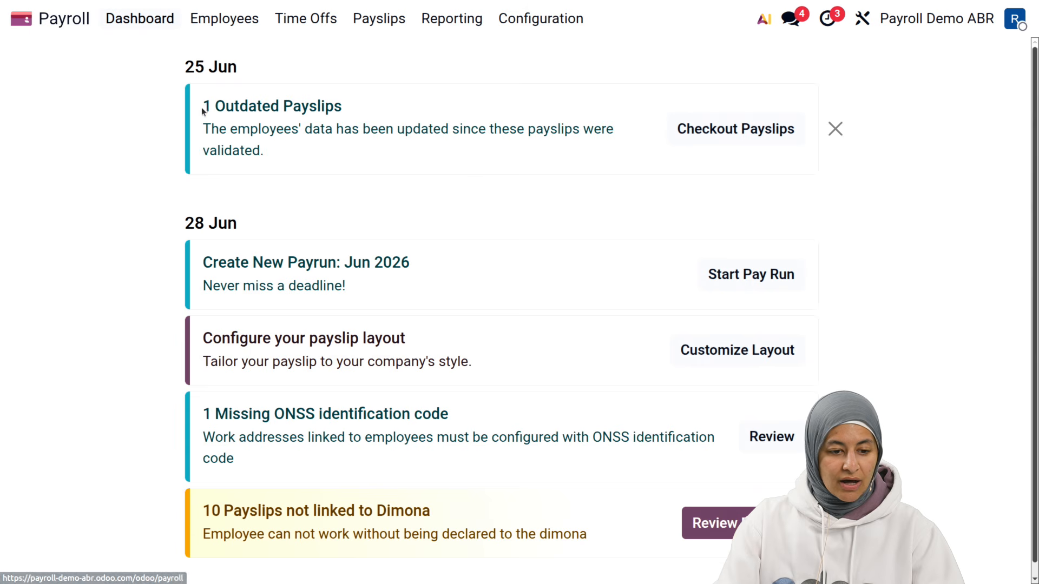